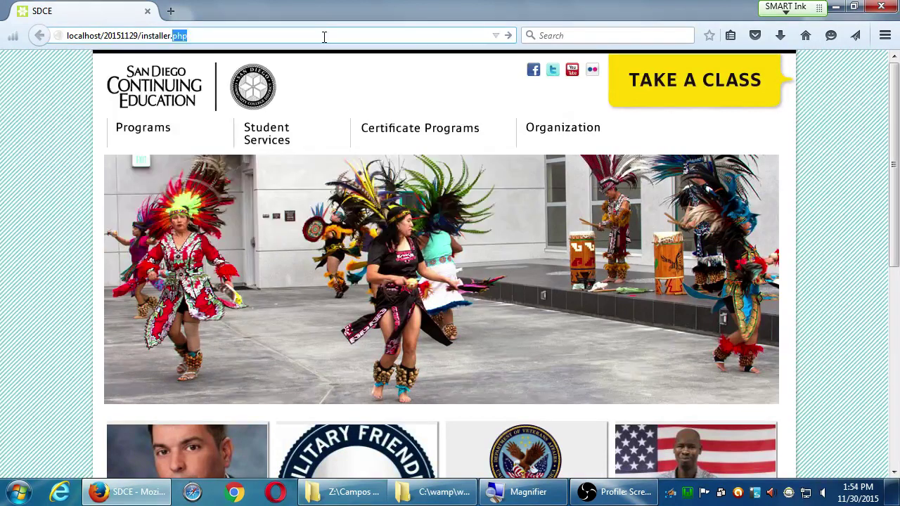
- Load the bakery site at localhost/20151129/ and go to its wp-admin address
key(BackSpace)
key(Return)
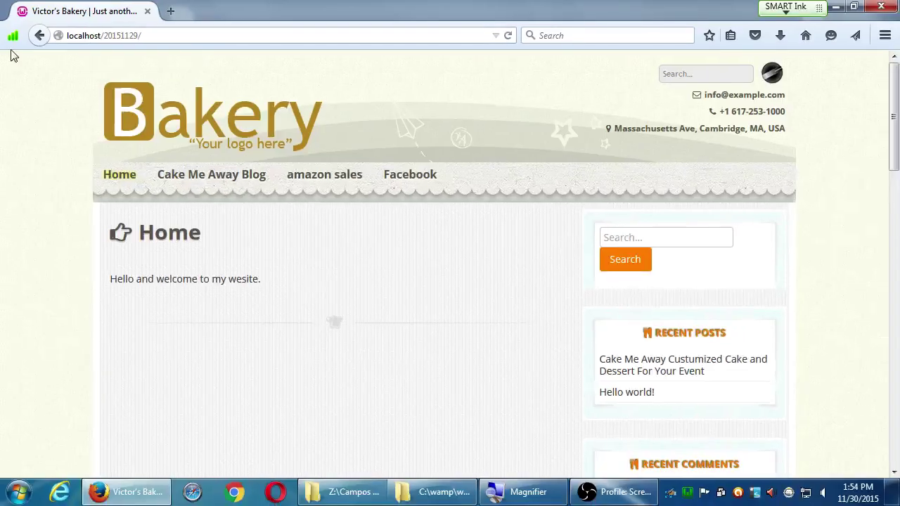
click(297, 60)
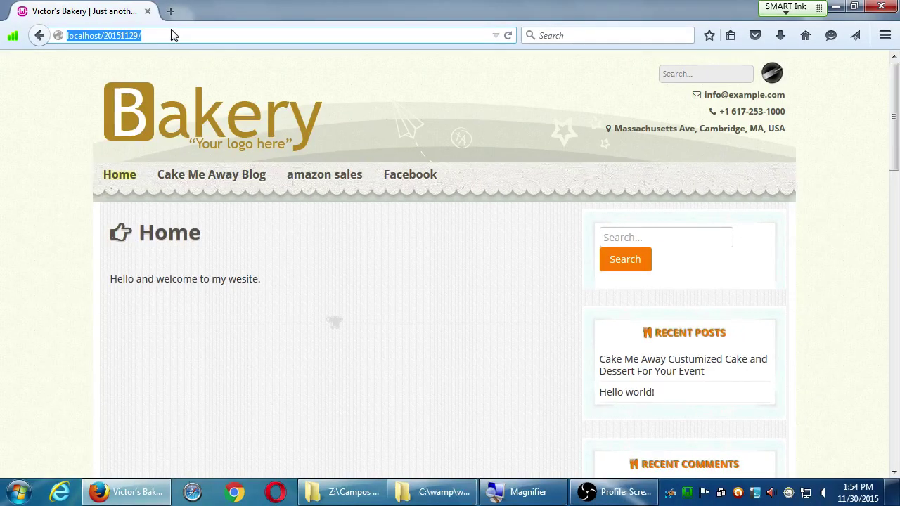
click(175, 35)
text(wp)
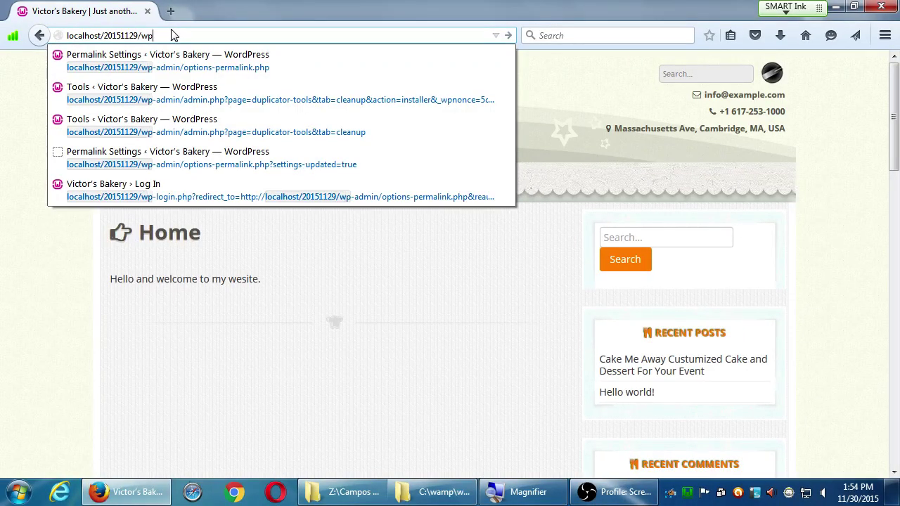
text(-admin)
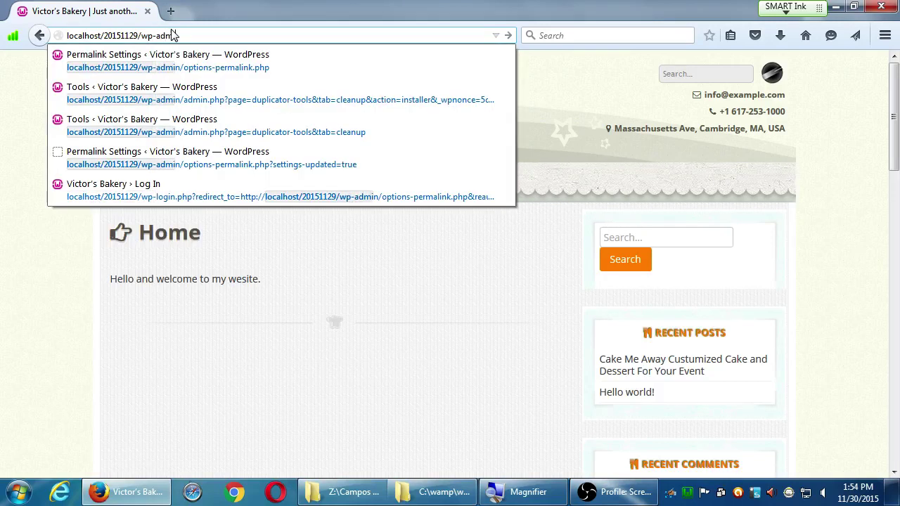
key(Return)
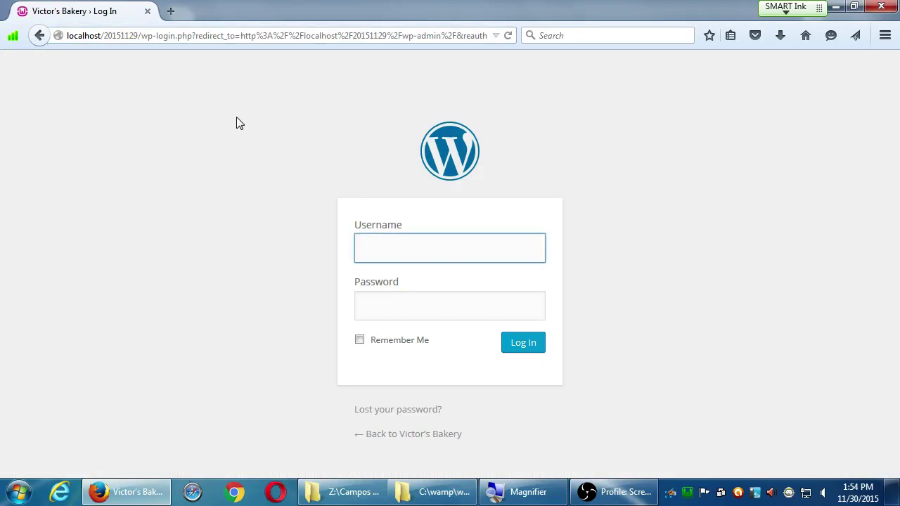
- Log in with the admin account and dismiss the browser's save-password prompt
text(admin)
key(Tab)
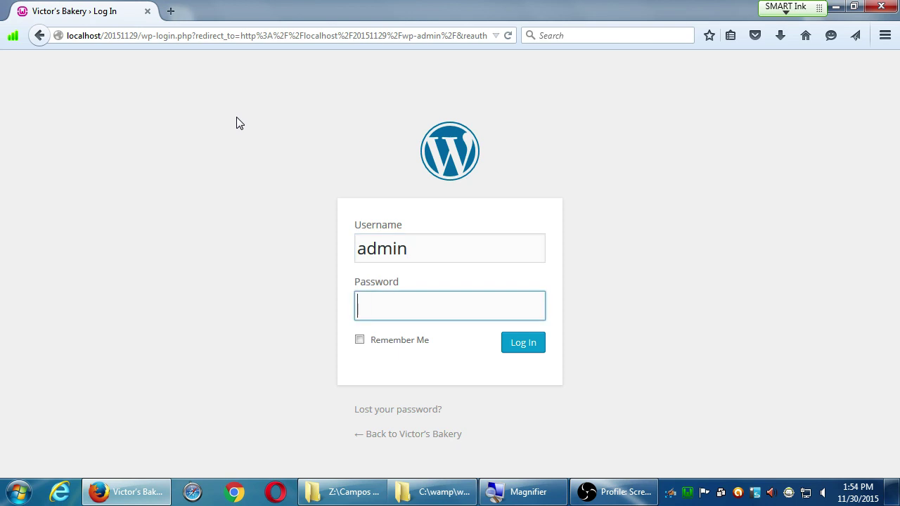
text(password)
key(Return)
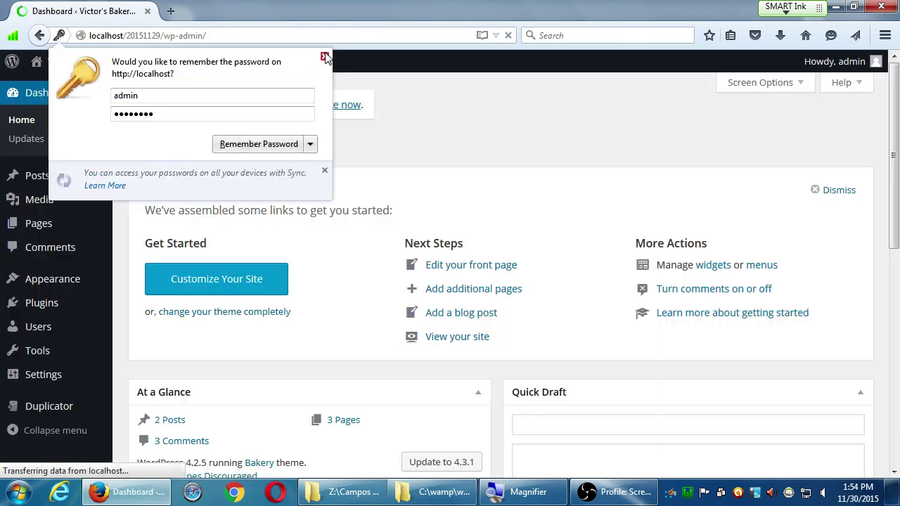
click(322, 56)
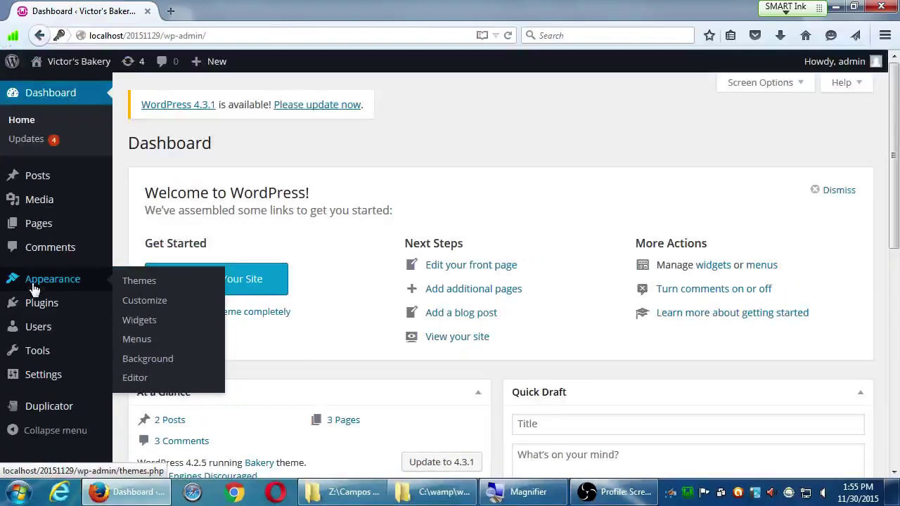
- Activate the Twenty Fifteen theme under Appearance > Themes, replacing Bakery
click(140, 282)
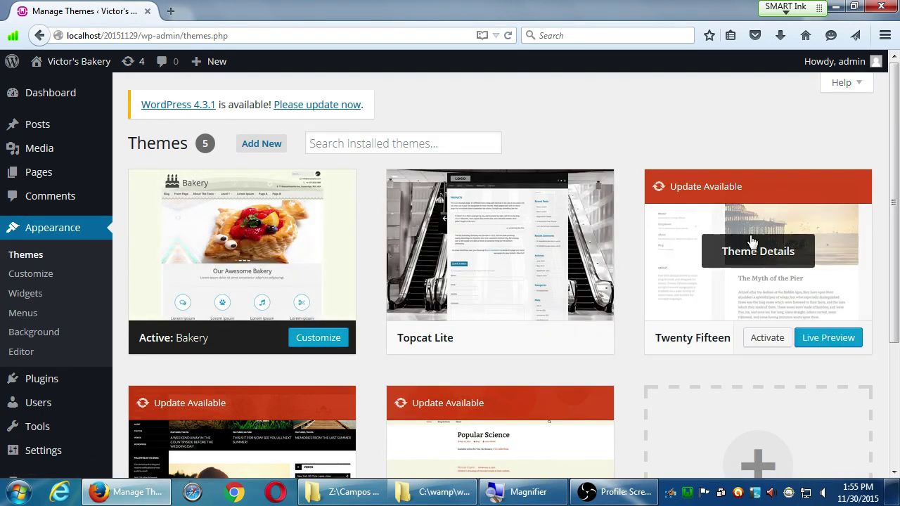
scroll(676, 236, down, 1)
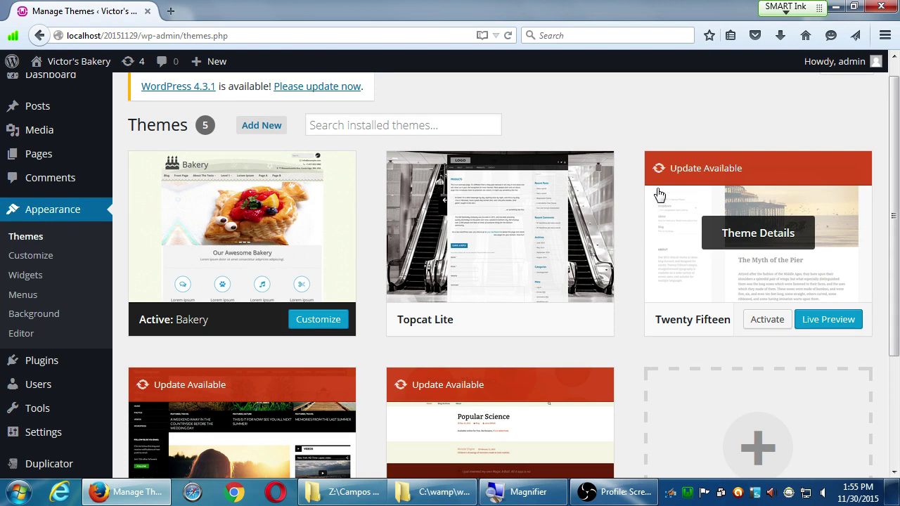
click(765, 322)
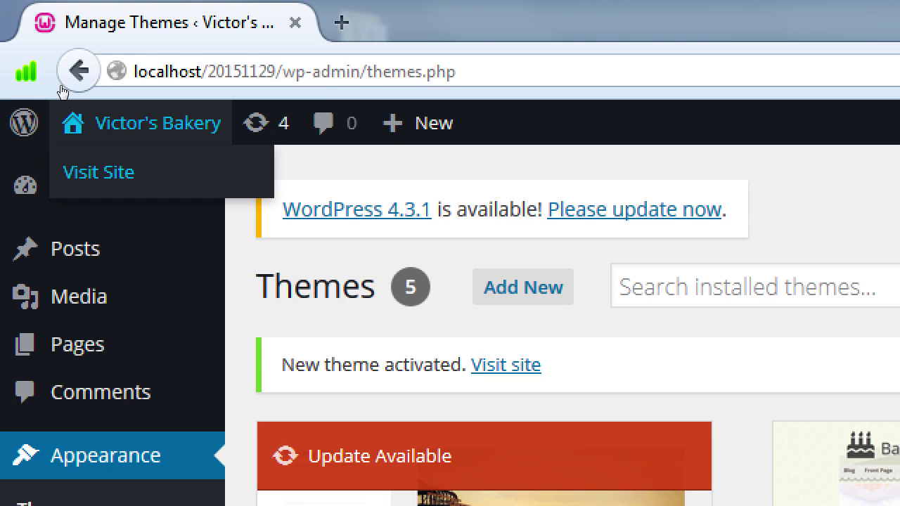
- Visit the live bakery site and scroll its home page in the Twenty Fifteen layout
click(62, 90)
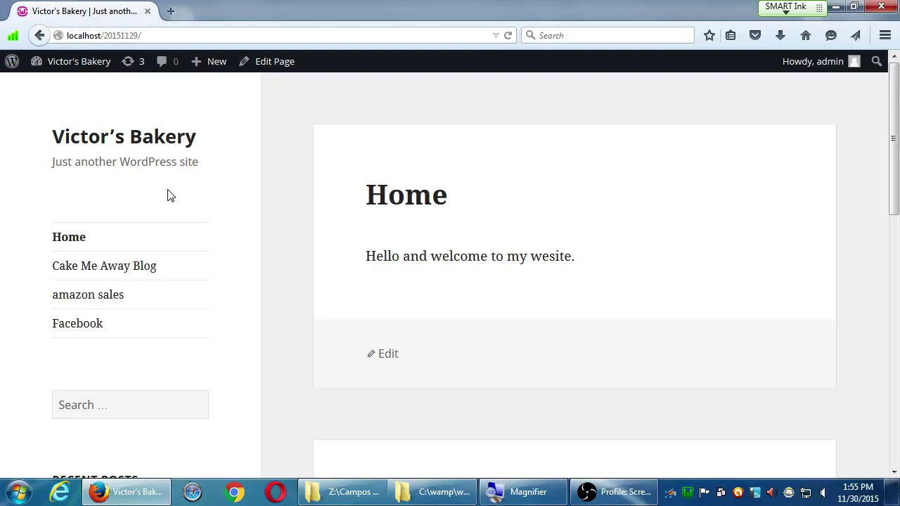
scroll(304, 248, down, 8)
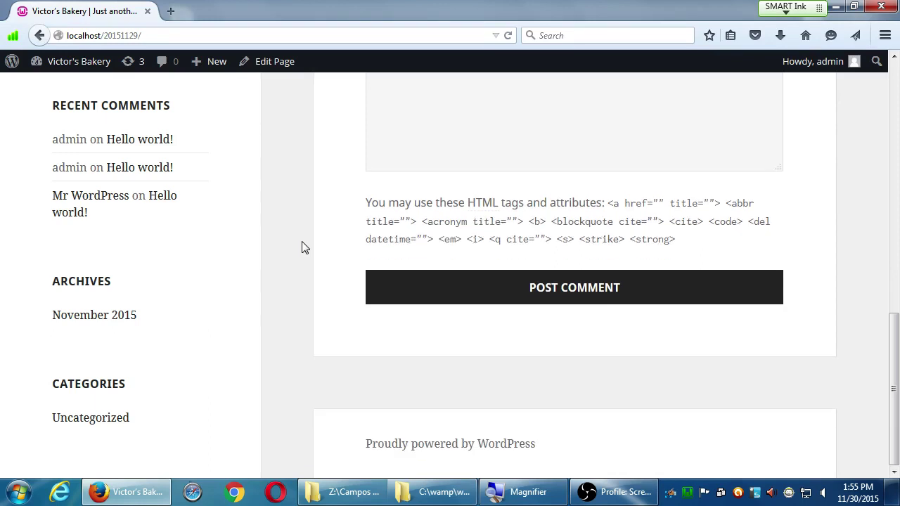
scroll(305, 248, up, 10)
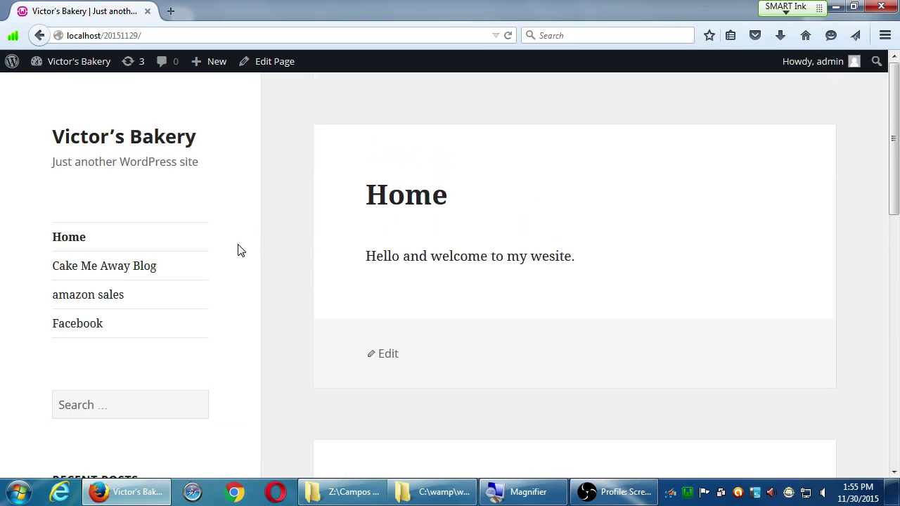
- Browse the Cake Me Away Blog page, then return to the Home page
click(123, 276)
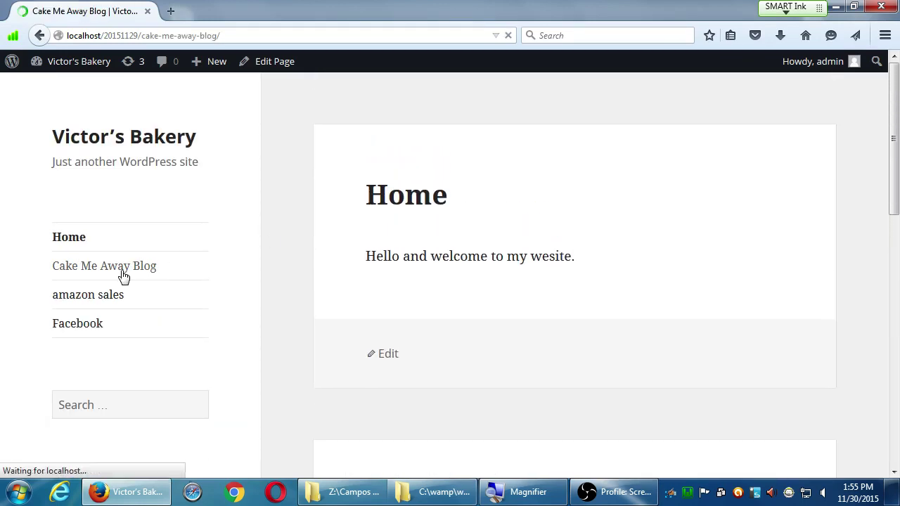
scroll(221, 302, down, 3)
scroll(219, 301, up, 3)
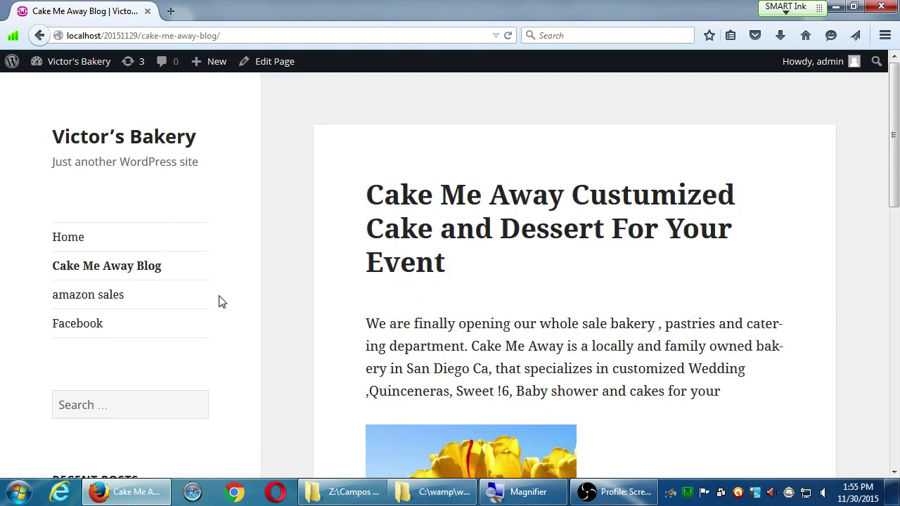
click(71, 240)
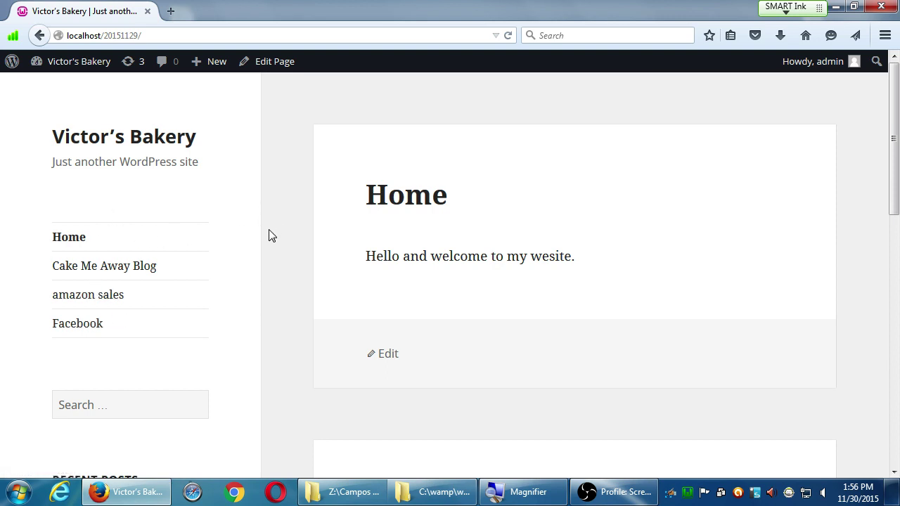
scroll(264, 351, down, 10)
scroll(286, 436, up, 2)
scroll(286, 436, up, 8)
mouse_move(78, 73)
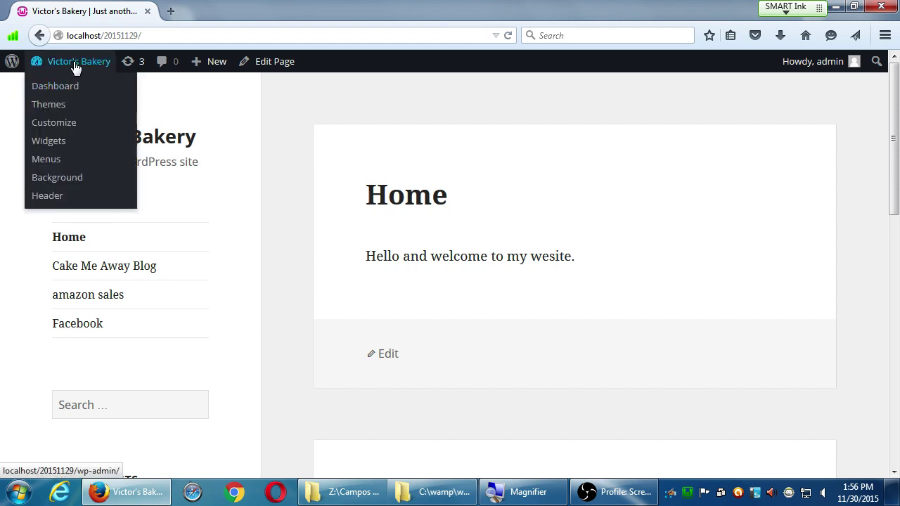
- Return to the admin Dashboard and open the Updates page offering WordPress 4.3.1
click(70, 92)
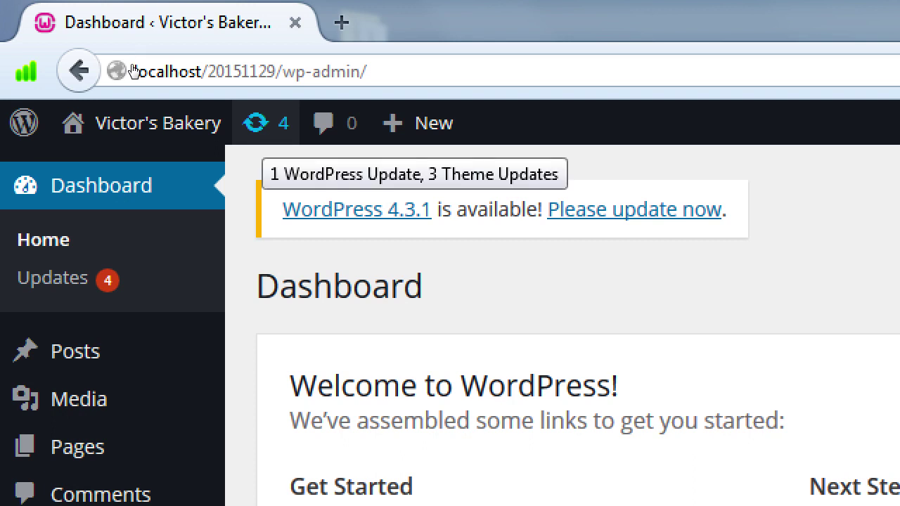
key(Return)
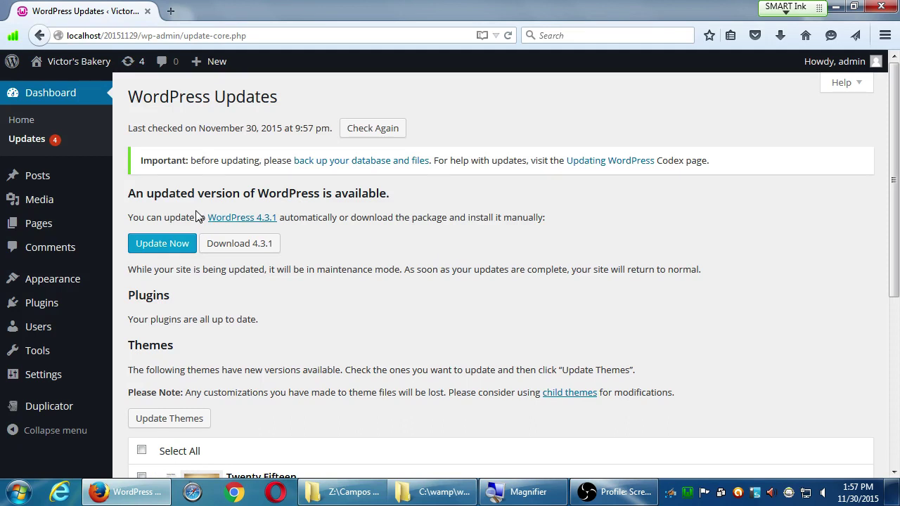
drag(225, 194, 294, 194)
click(416, 260)
scroll(277, 283, down, 1)
drag(148, 240, 208, 266)
scroll(208, 266, down, 3)
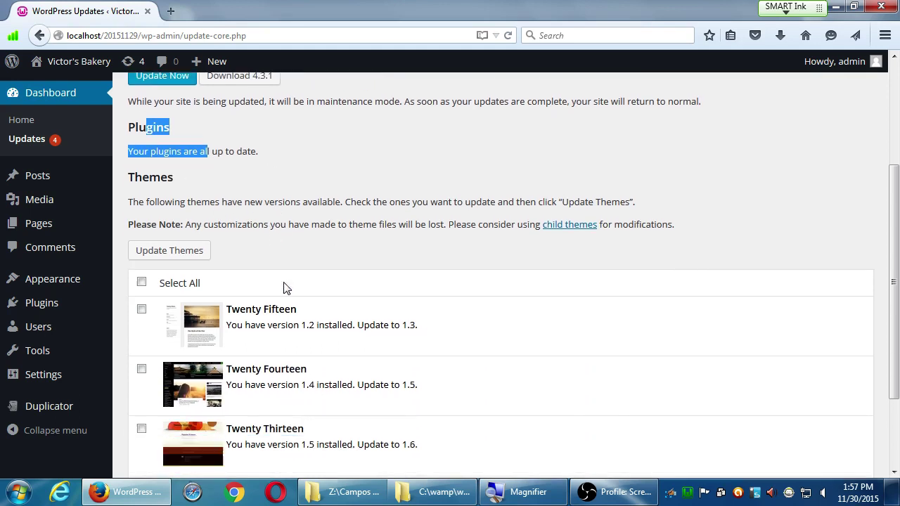
scroll(402, 401, down, 2)
scroll(411, 398, up, 4)
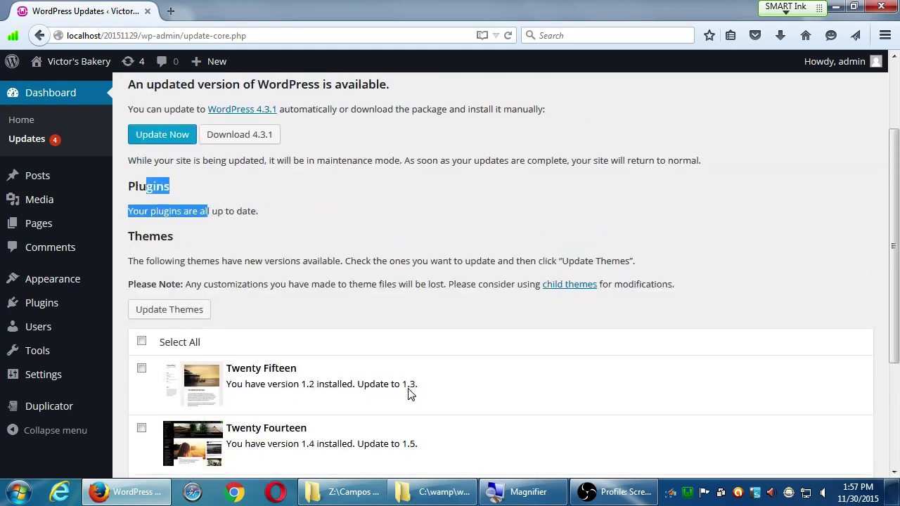
click(376, 314)
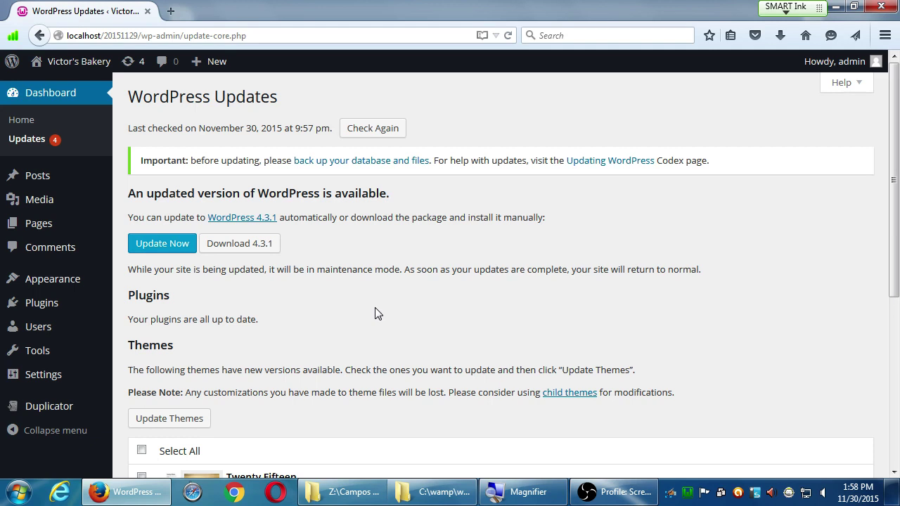
- Scroll to the core update section and start the WordPress 4.3.1 update
scroll(375, 307, down, 3)
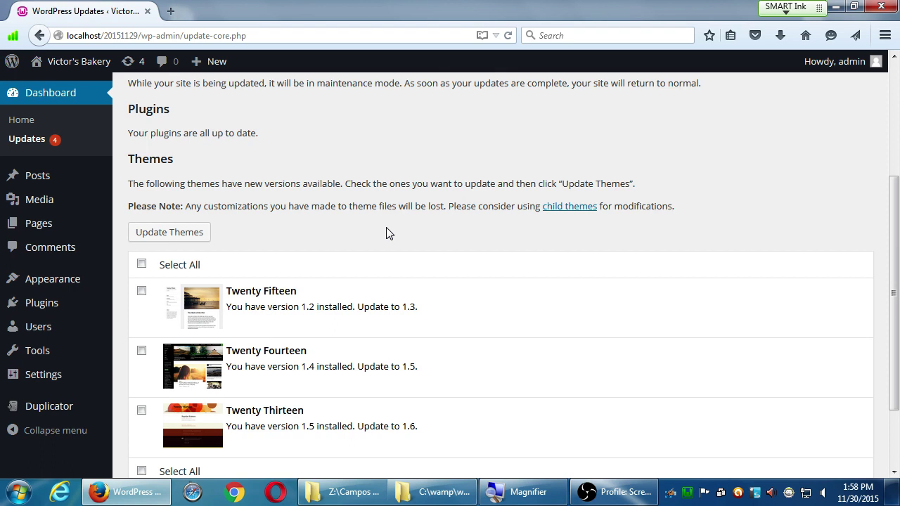
scroll(373, 232, up, 4)
scroll(360, 239, up, 1)
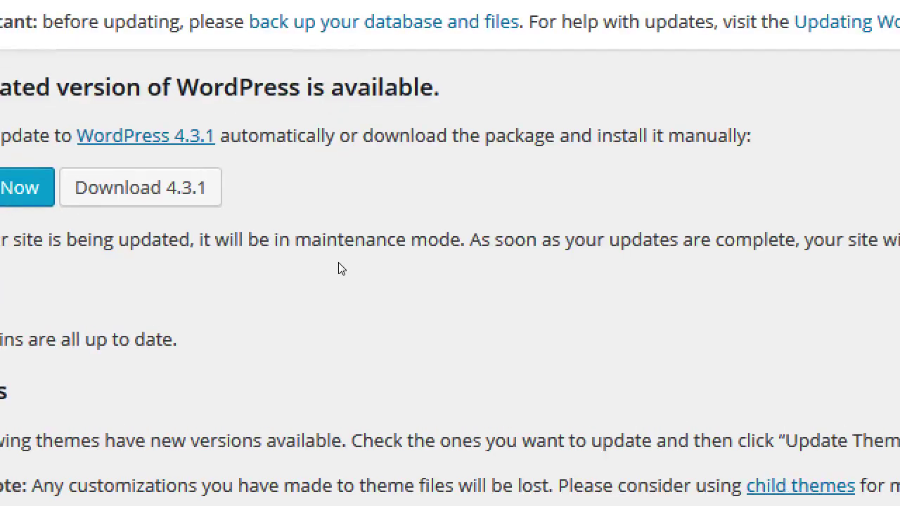
mouse_move(85, 231)
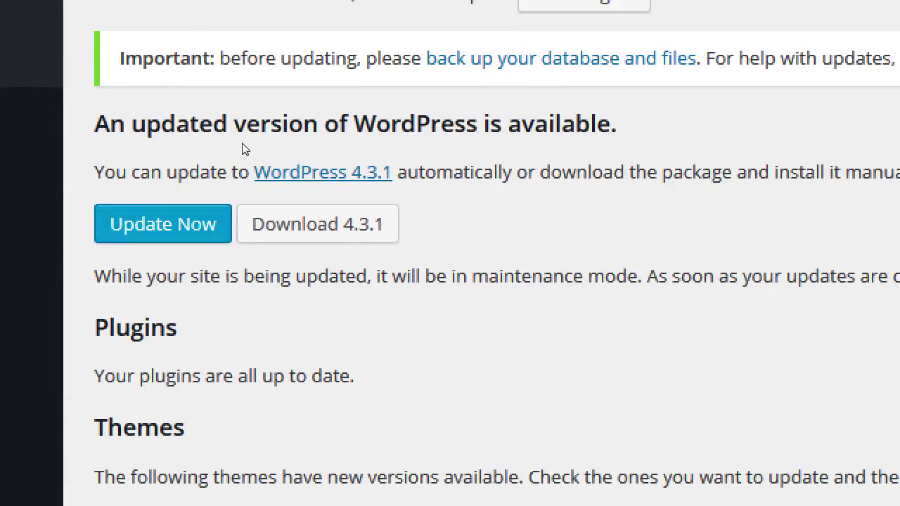
click(162, 232)
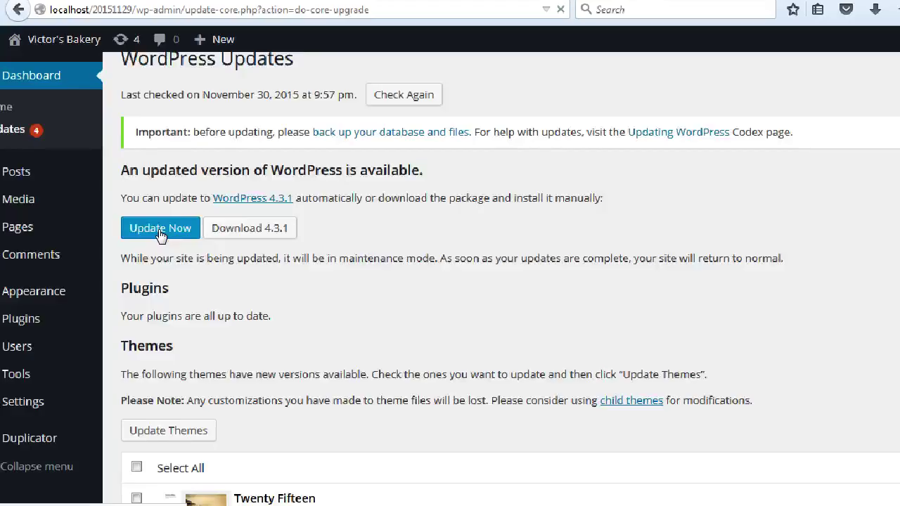
- Launch the core upgrade to WordPress 4.3.1 again and let it run
click(161, 235)
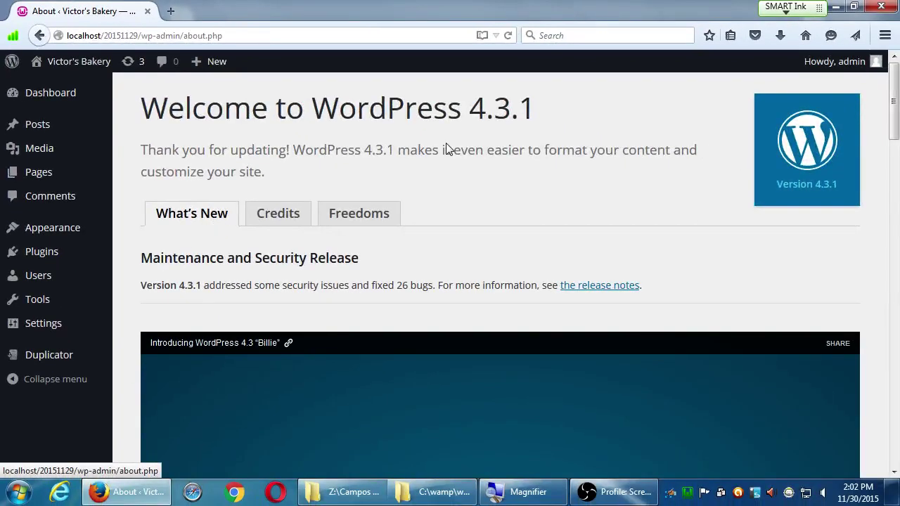
double_click(464, 115)
click(535, 190)
scroll(346, 282, down, 4)
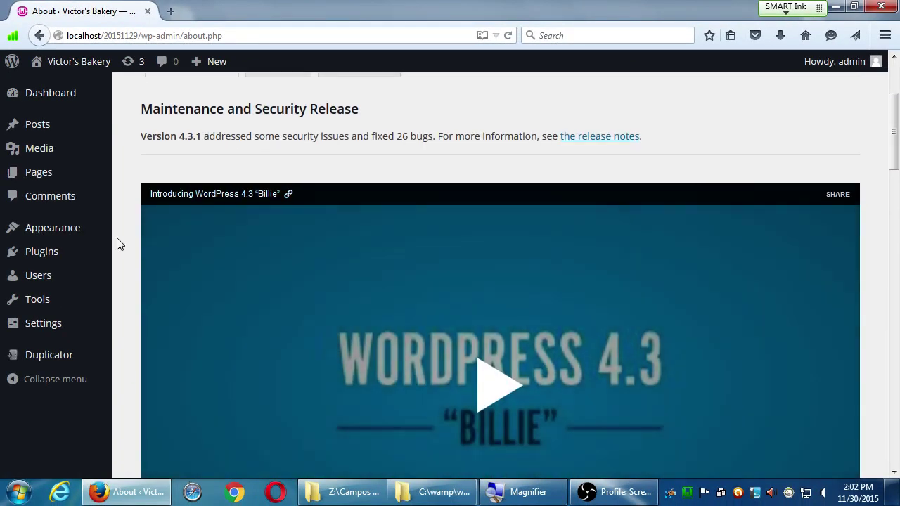
scroll(499, 347, down, 10)
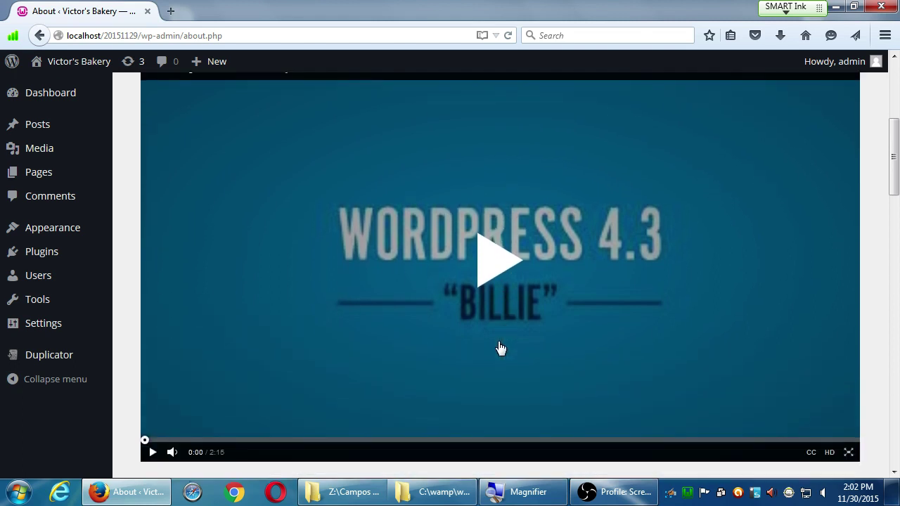
scroll(651, 260, down, 9)
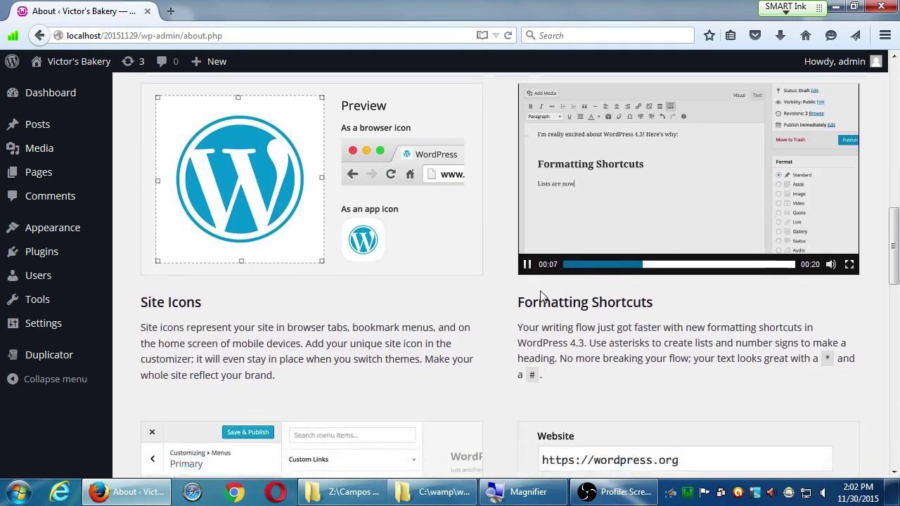
scroll(525, 296, up, 6)
scroll(380, 360, up, 17)
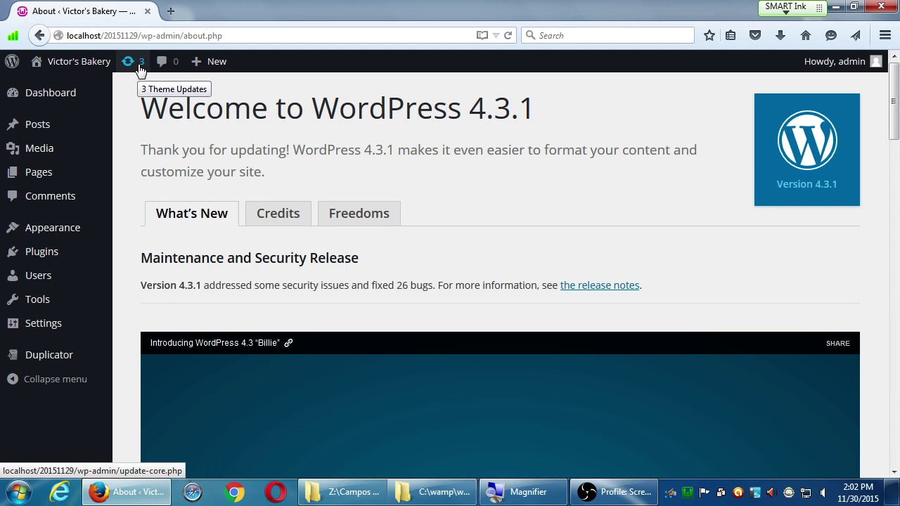
click(140, 64)
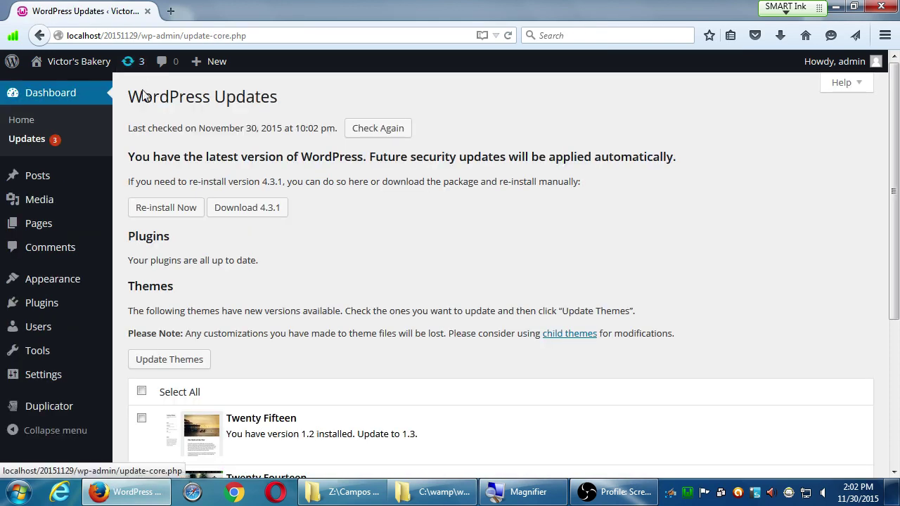
- Review the up-to-date notice and the Twenty Fifteen, Fourteen and Thirteen theme updates listed
drag(152, 158, 357, 158)
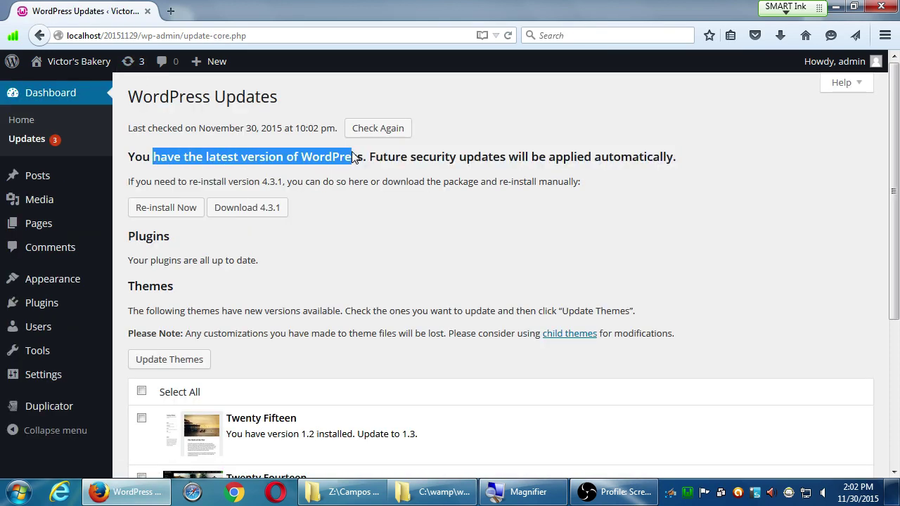
click(388, 184)
drag(155, 245, 246, 261)
scroll(295, 254, down, 3)
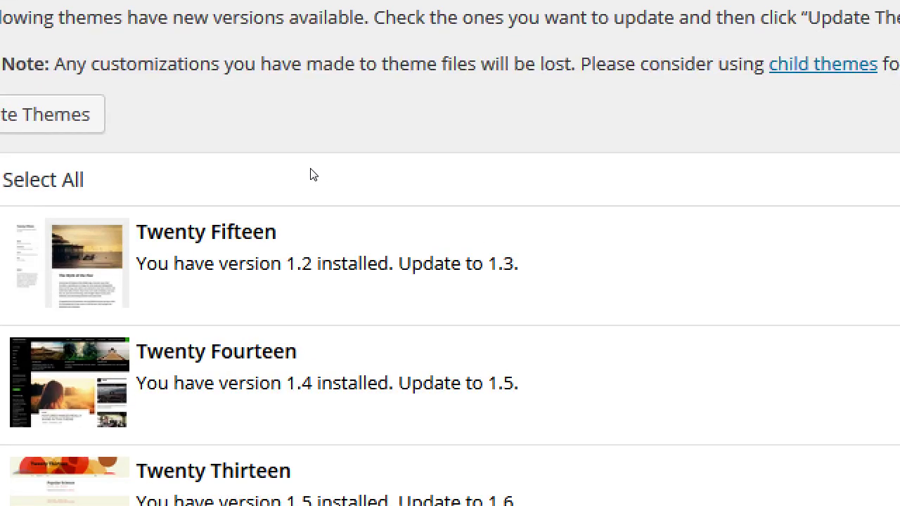
drag(287, 192, 313, 225)
click(303, 218)
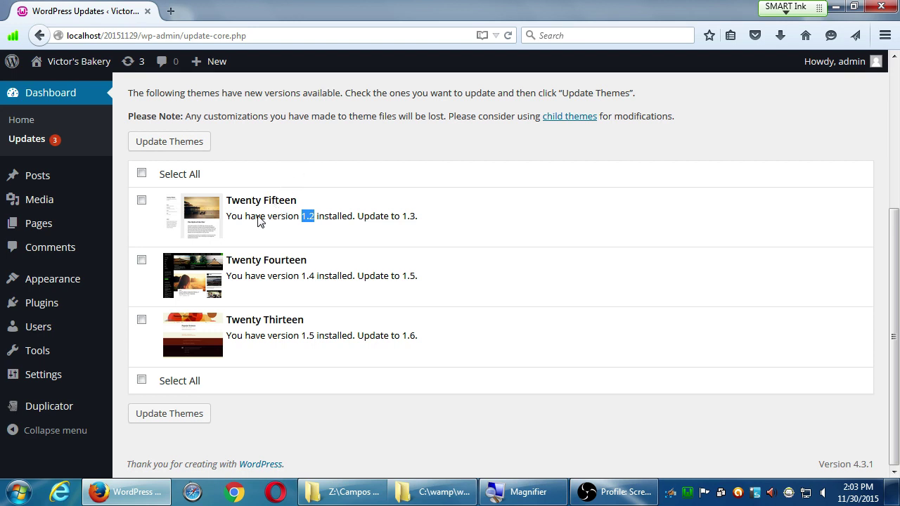
mouse_move(75, 283)
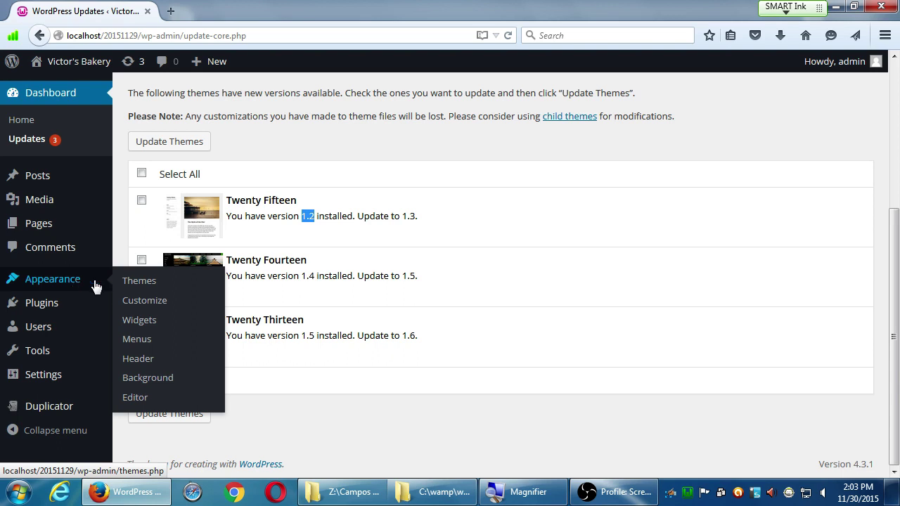
- Open the Twenty Thirteen theme's details from Appearance > Themes
click(133, 281)
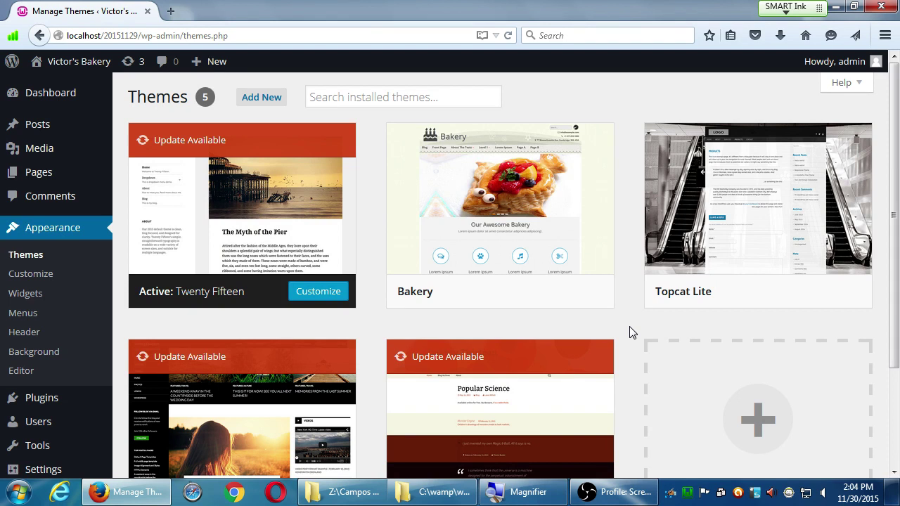
scroll(631, 333, down, 3)
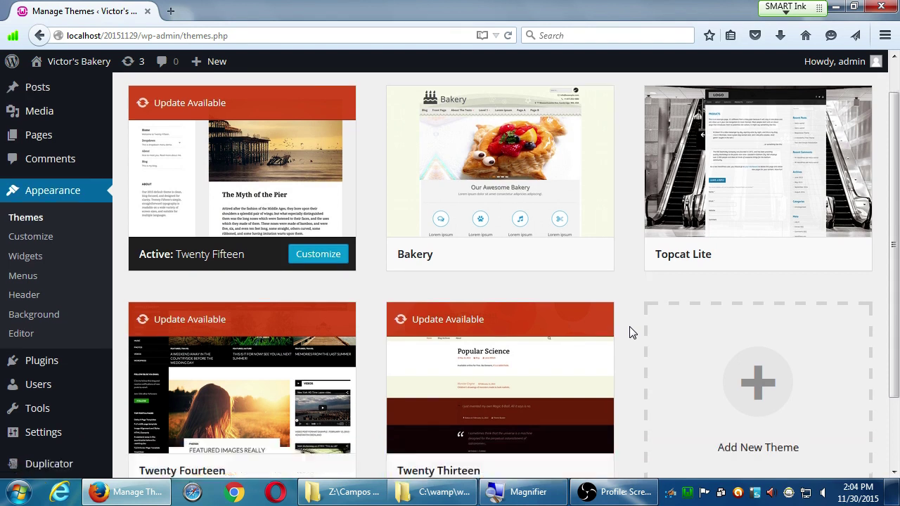
mouse_move(585, 313)
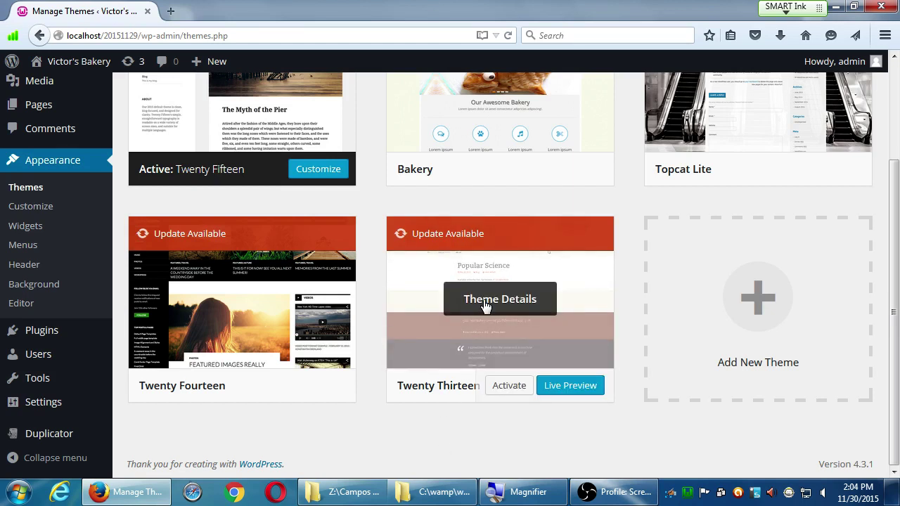
click(485, 301)
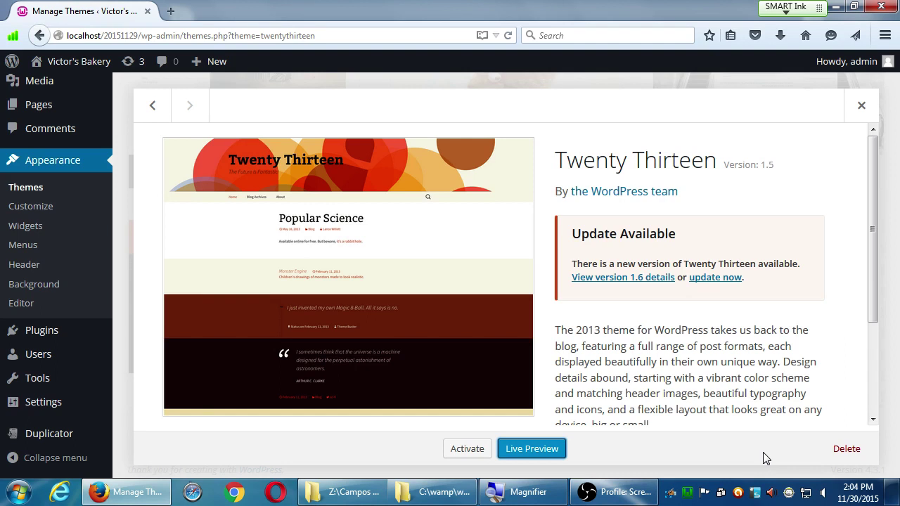
click(847, 448)
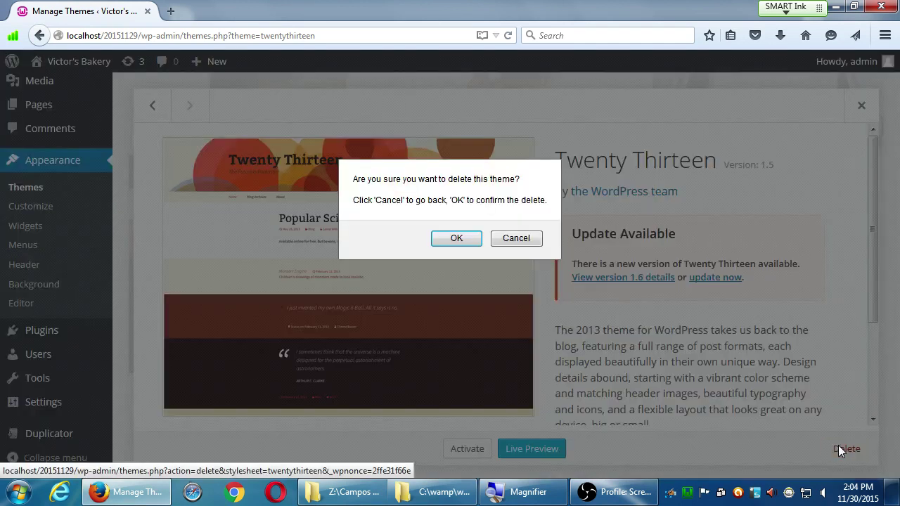
click(457, 240)
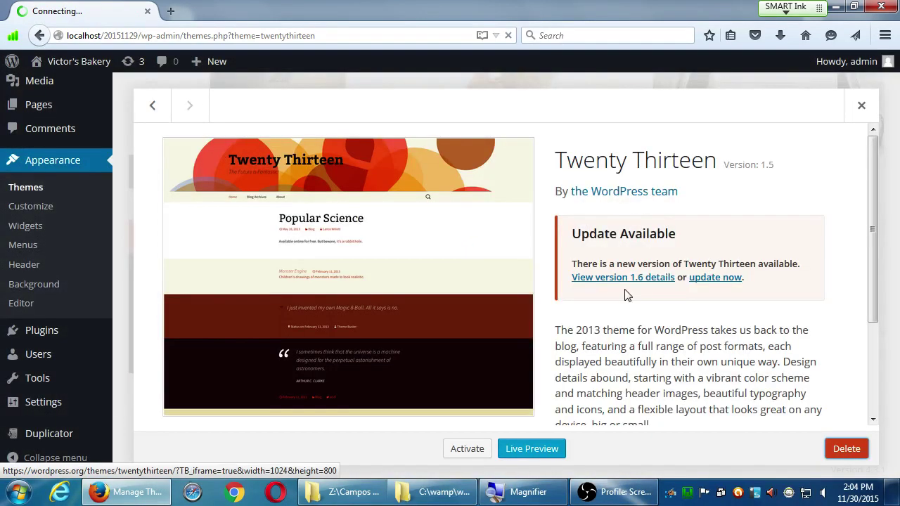
scroll(538, 359, down, 2)
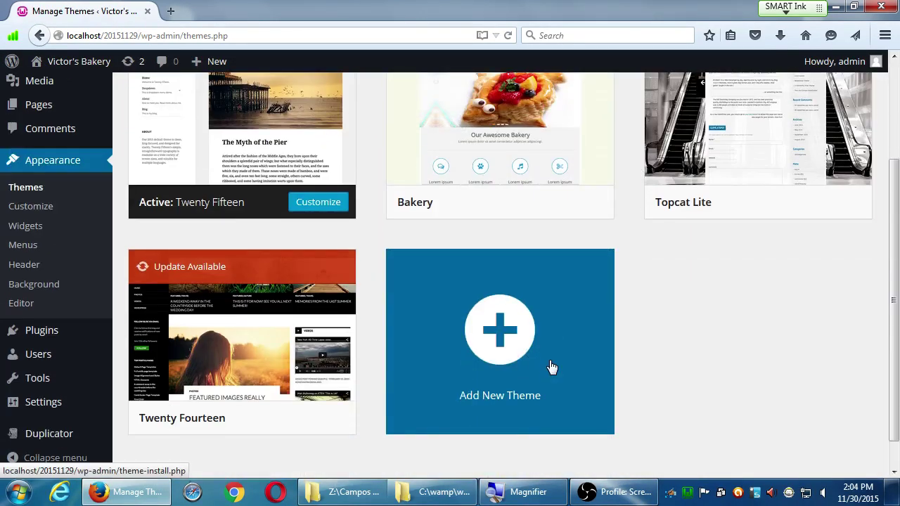
mouse_move(95, 443)
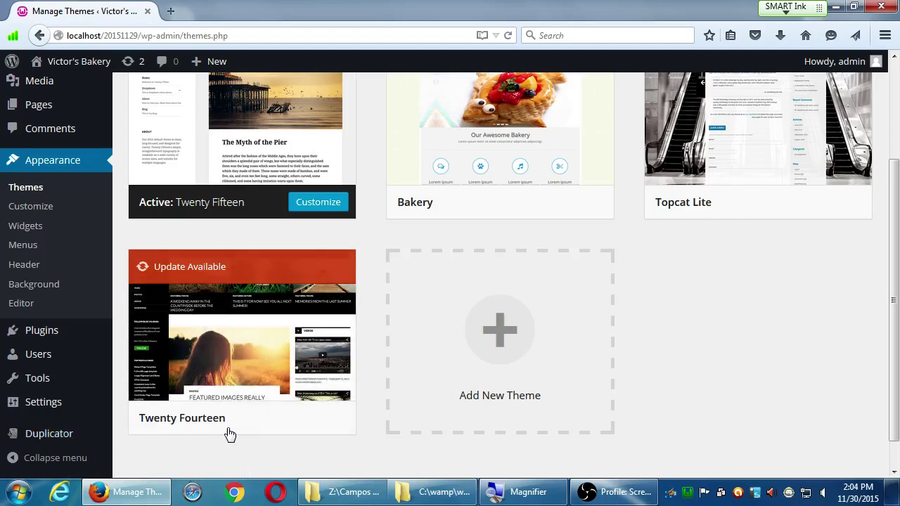
click(233, 340)
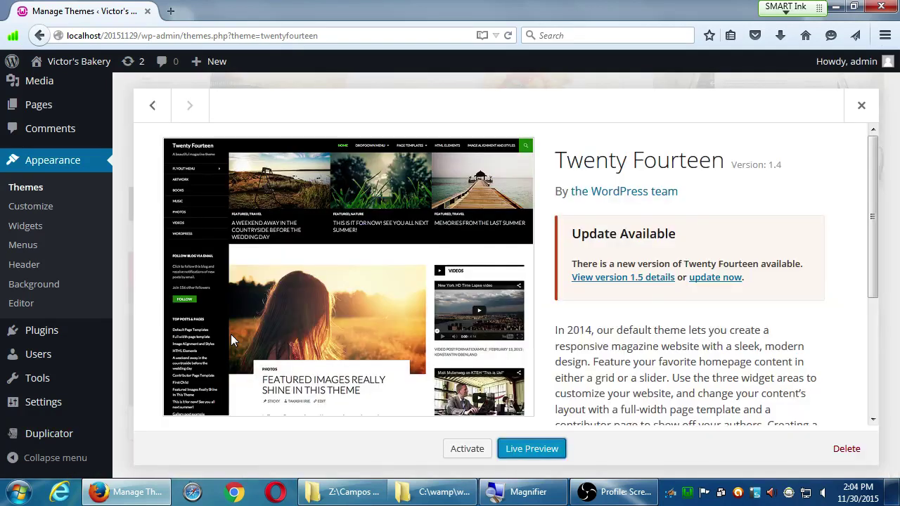
click(848, 450)
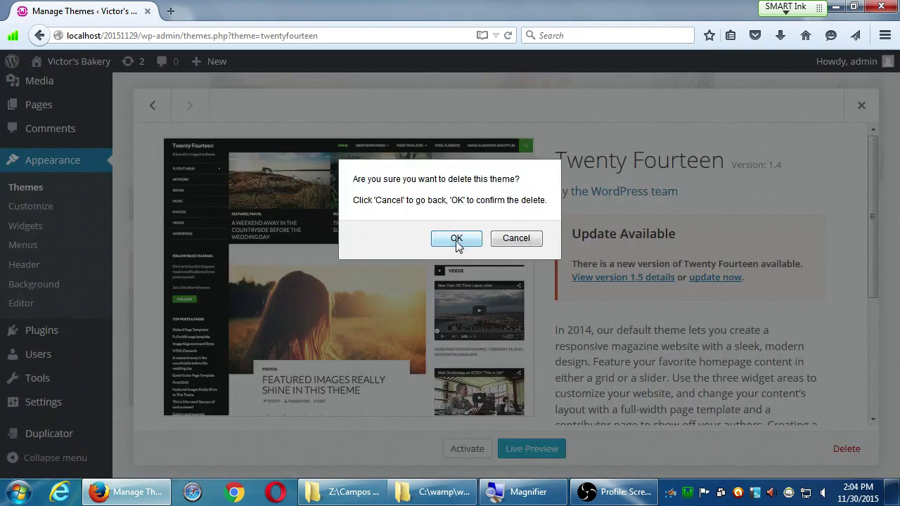
click(456, 240)
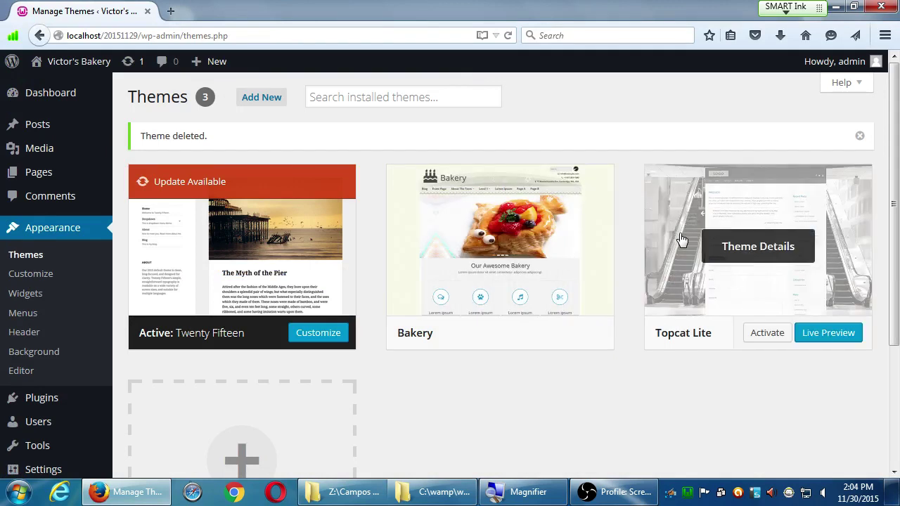
- Delete the Topcat Lite theme and return to the Updates page
click(753, 253)
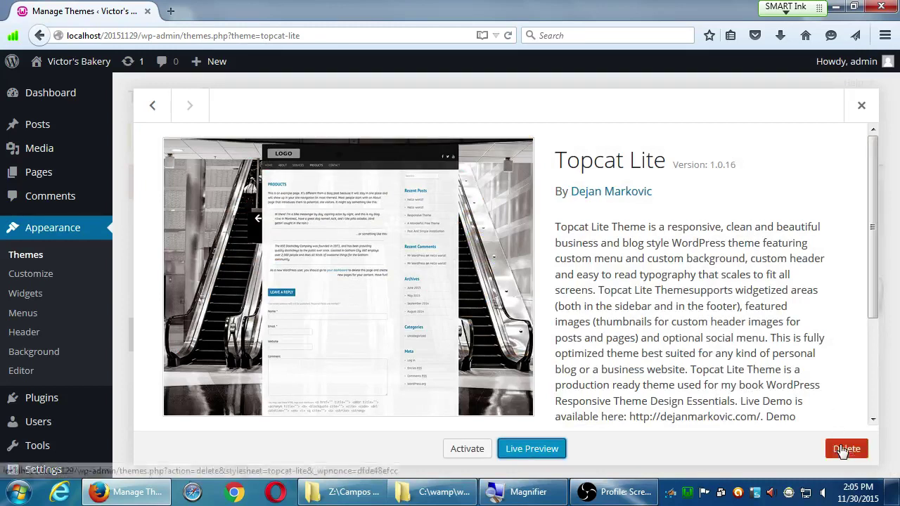
click(842, 447)
click(456, 239)
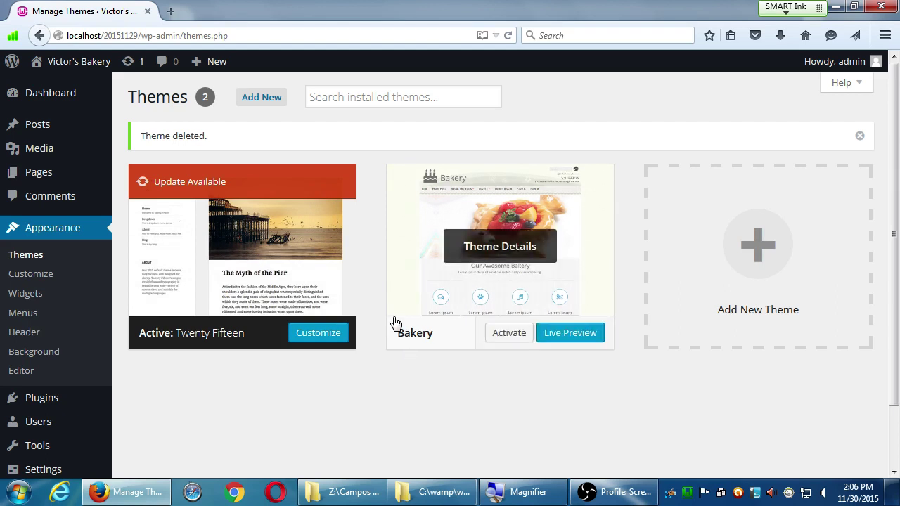
click(136, 70)
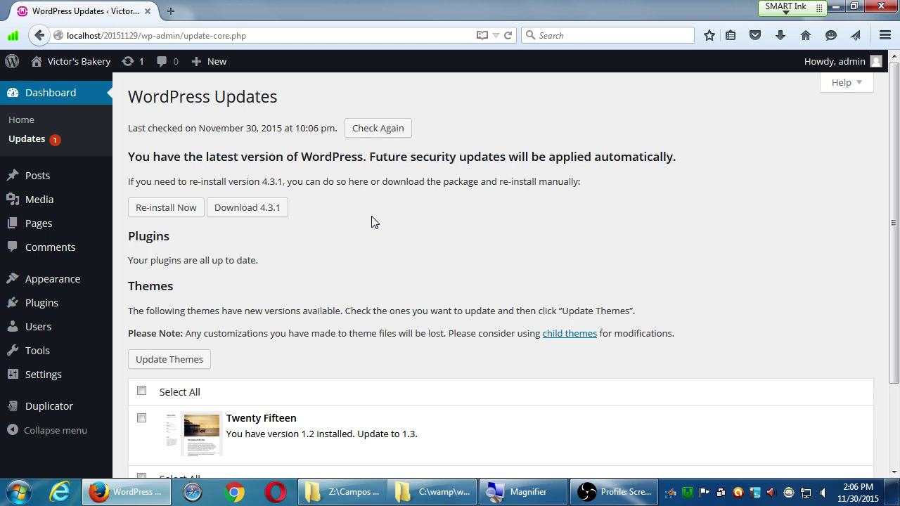
- Update Twenty Fifteen from 1.2 to 1.3, then open the eCommerce plugin PDF on the desktop
click(141, 418)
click(159, 366)
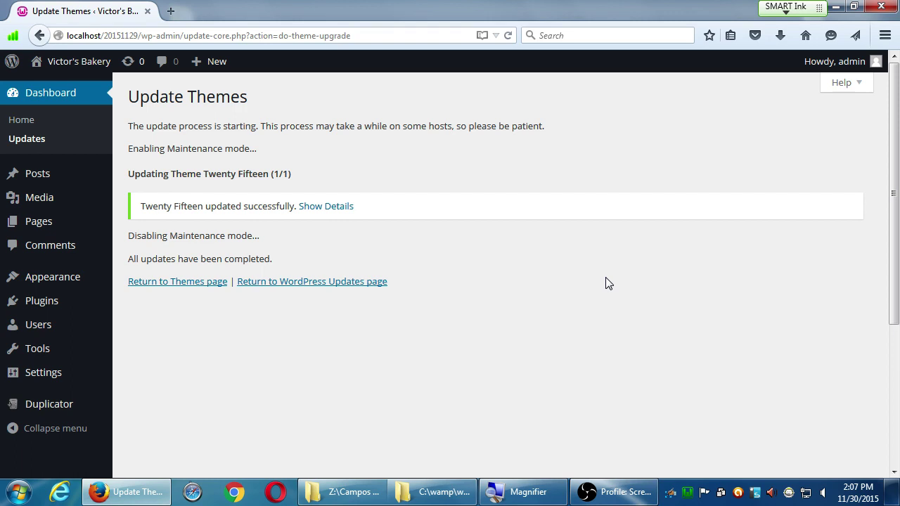
key(super+d)
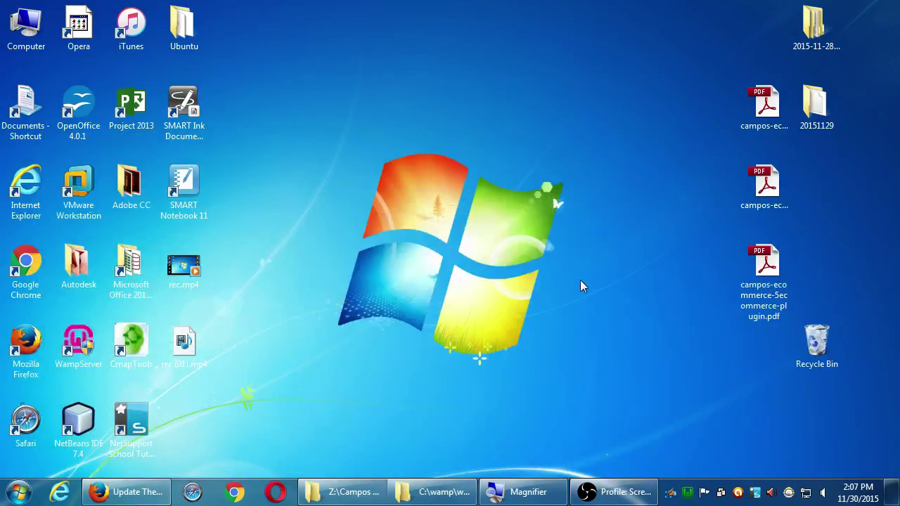
click(764, 263)
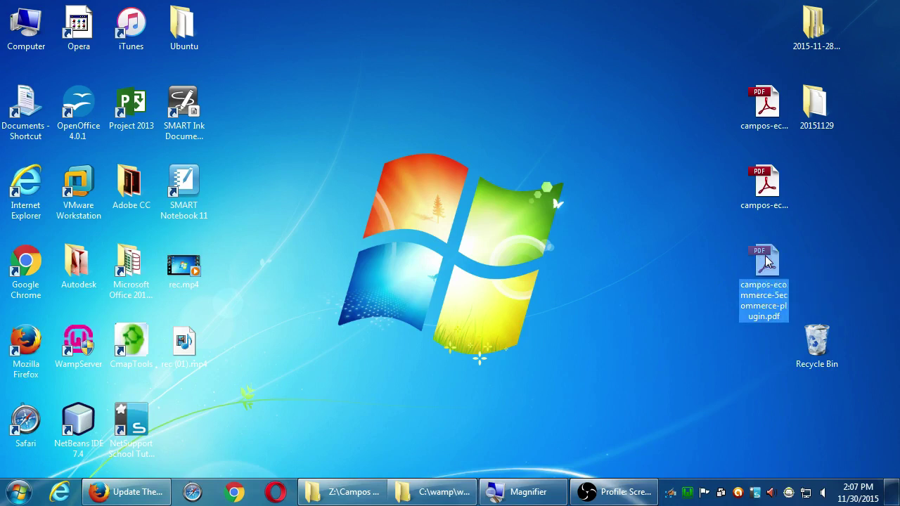
double_click(765, 262)
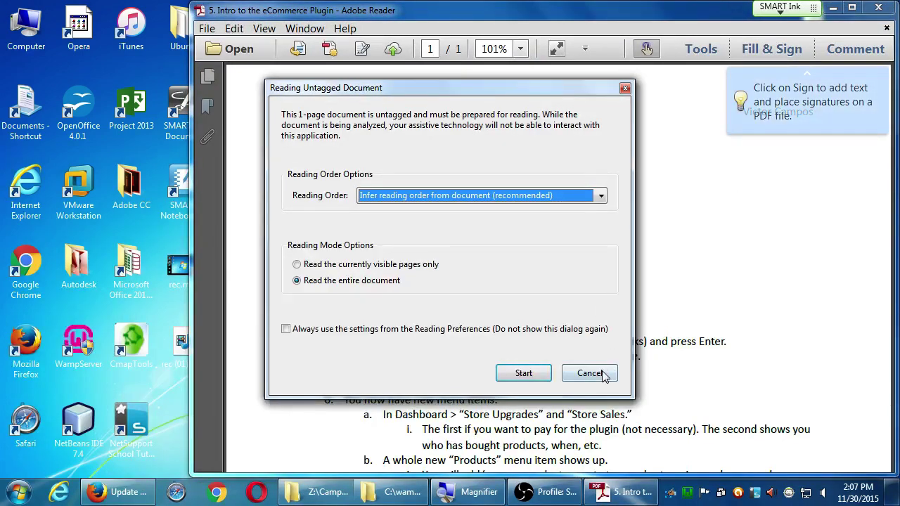
- Cancel the Reading Untagged Document prompt and maximize the 'Intro to the eCommerce Plugin' PDF
click(598, 375)
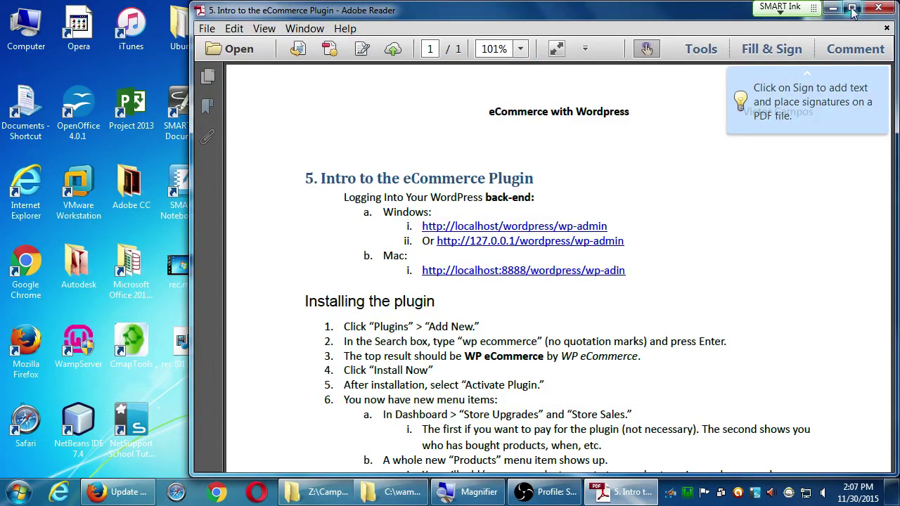
click(851, 7)
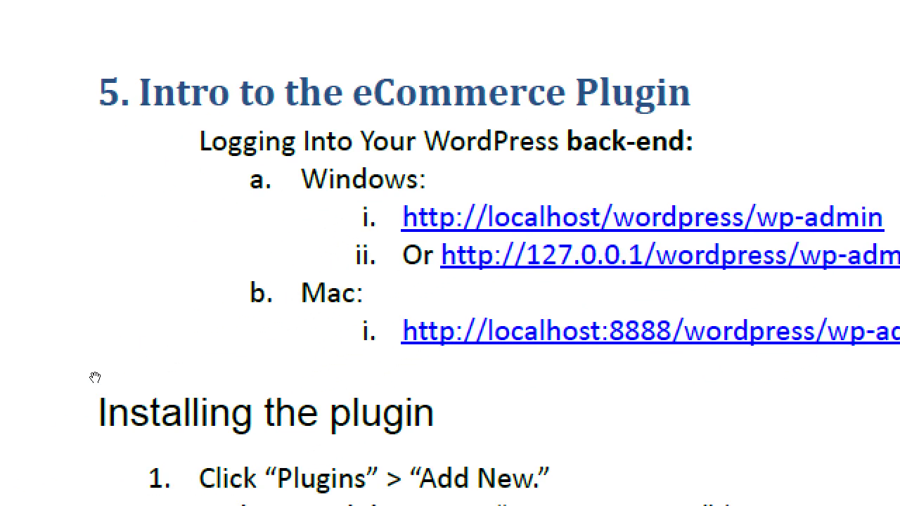
scroll(141, 451, down, 5)
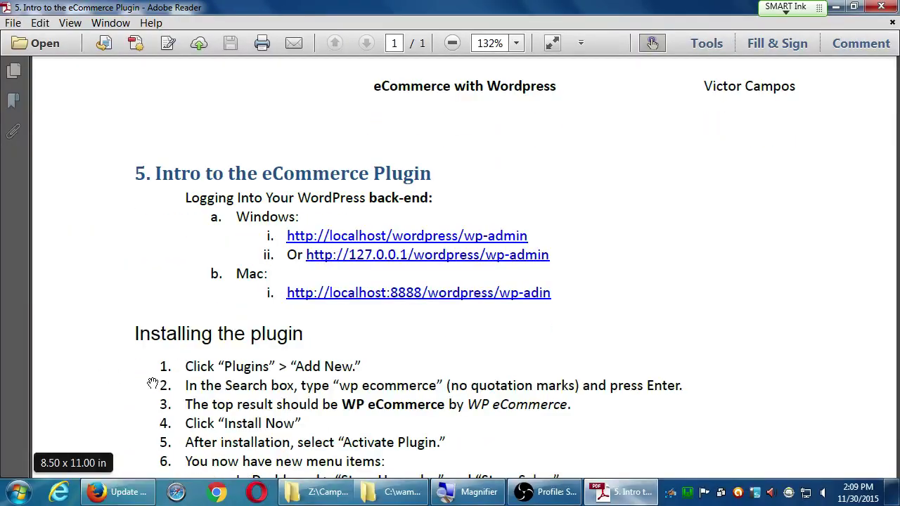
- Scroll through the 'Installing the plugin' steps, then return to Firefox's Update Themes page
scroll(149, 386, down, 3)
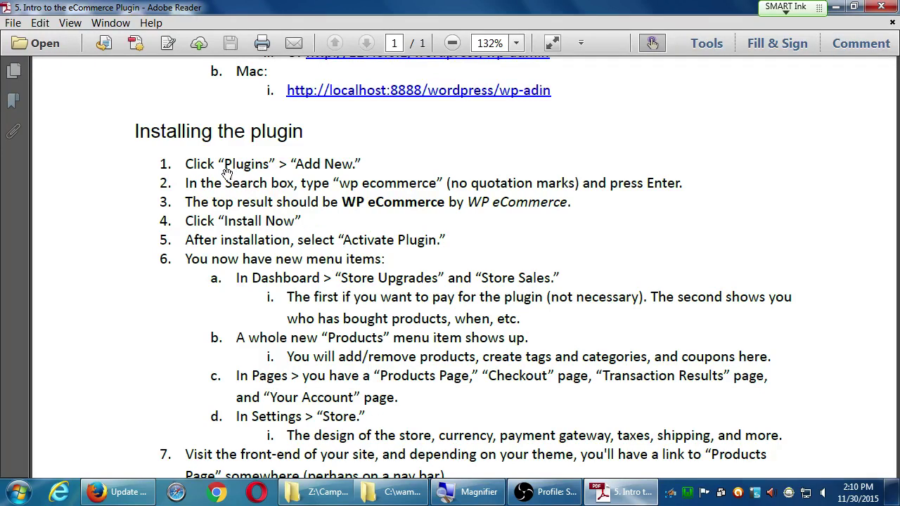
click(120, 492)
- With Firefox snapped beside the PDF, go to Plugins > Add New, then maximize Firefox
drag(495, 5, 899, 105)
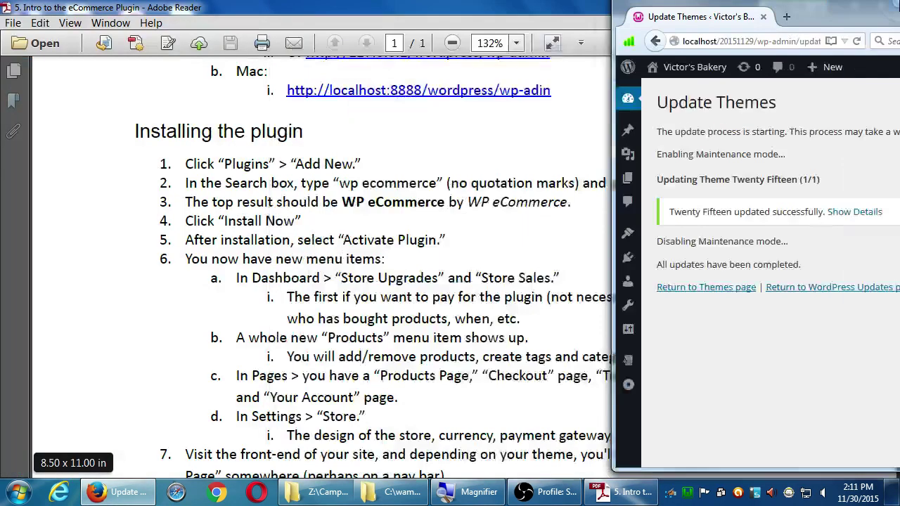
click(473, 77)
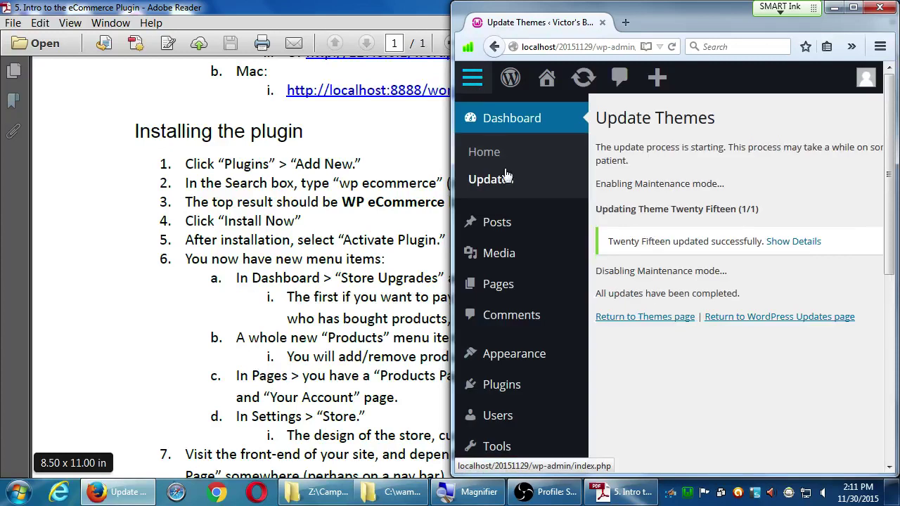
click(494, 386)
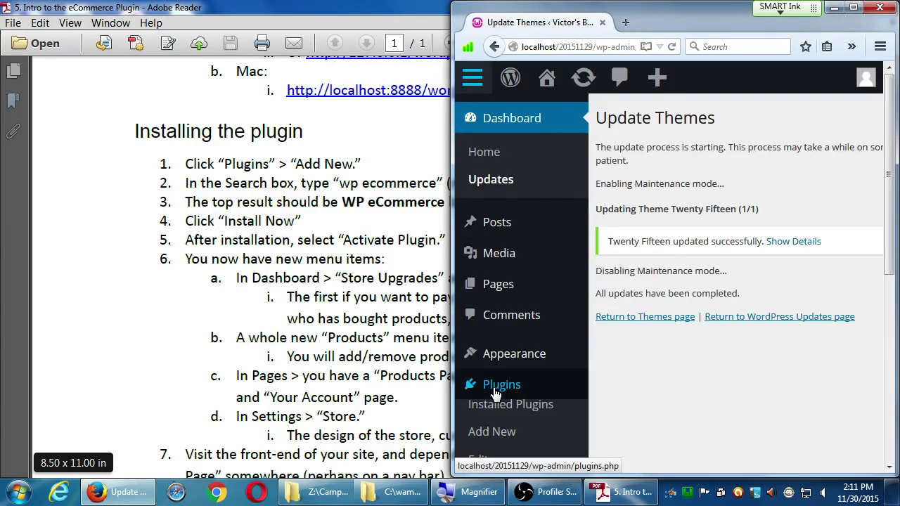
click(492, 433)
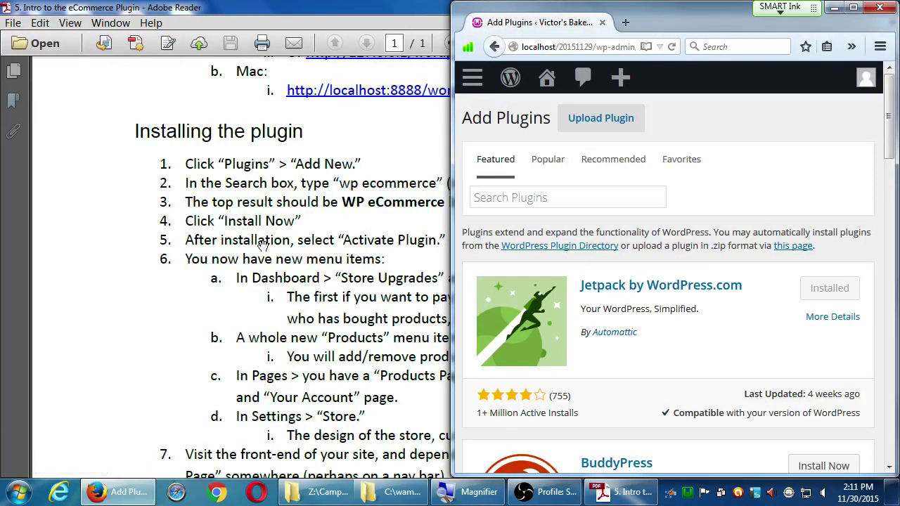
click(350, 193)
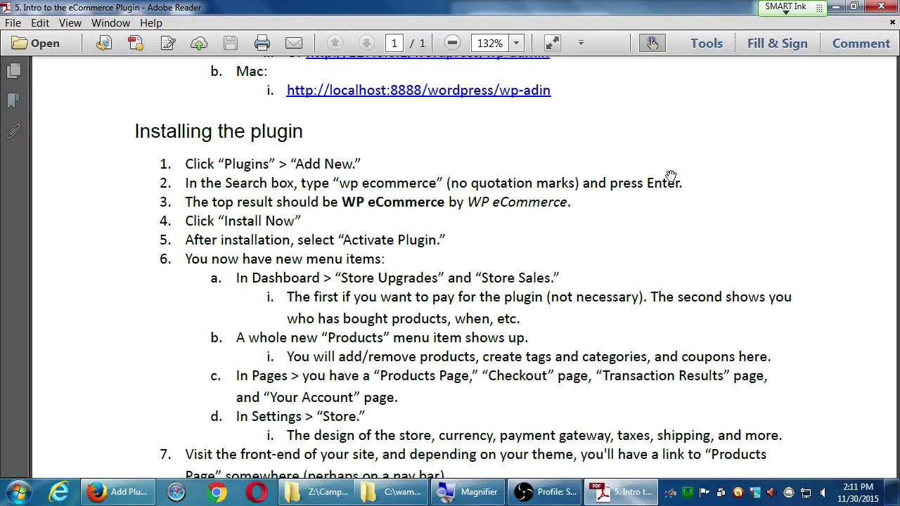
key(alt+Tab)
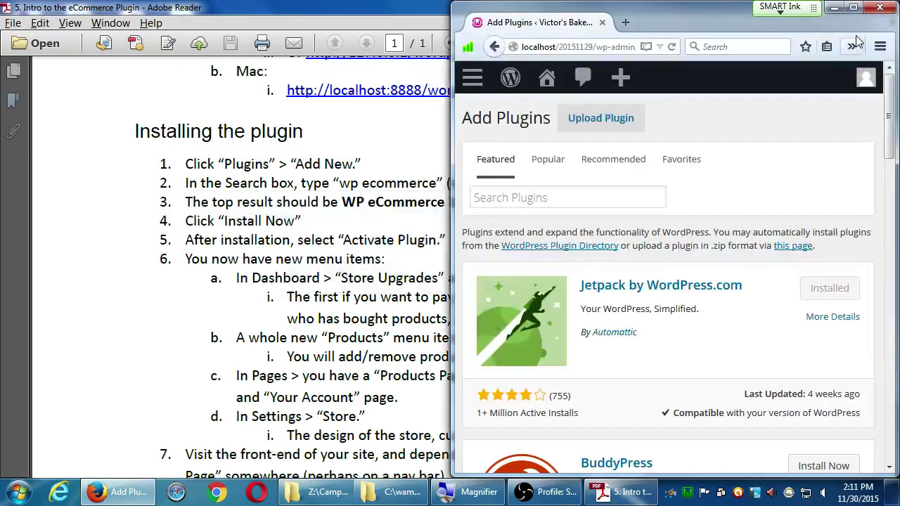
click(855, 7)
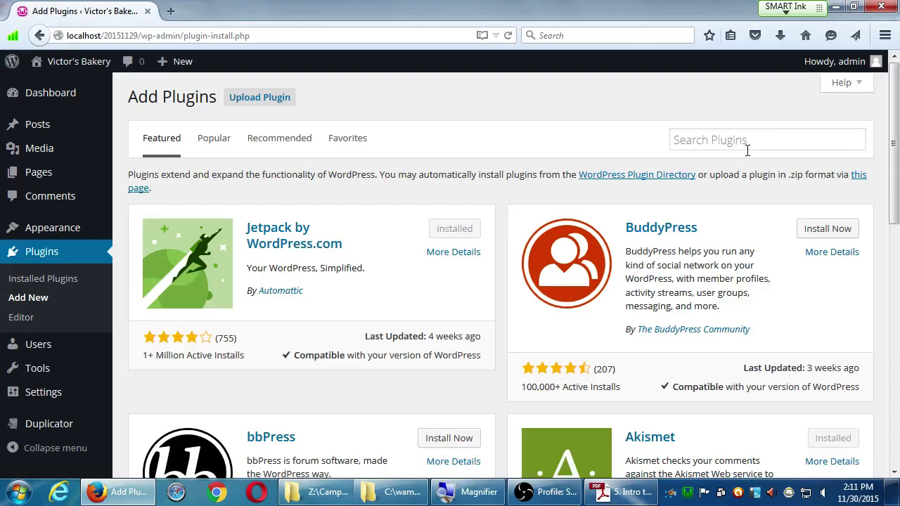
click(746, 147)
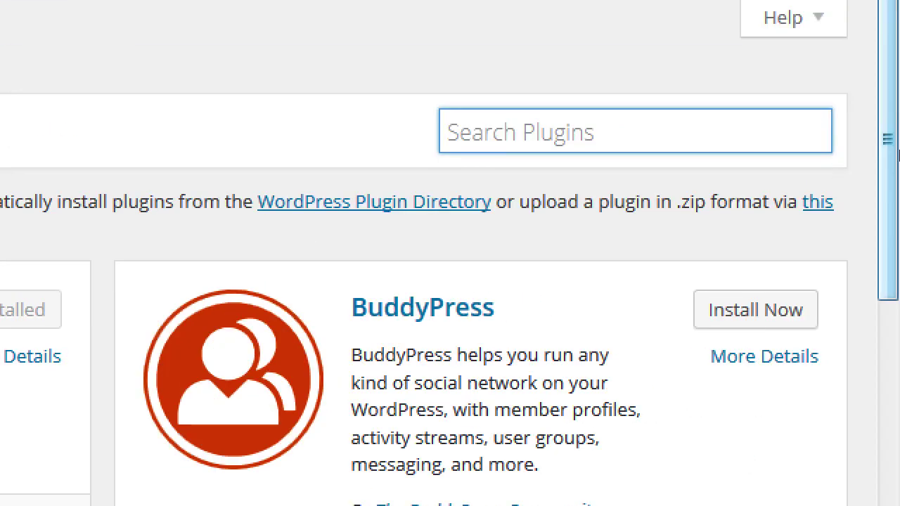
text(wp )
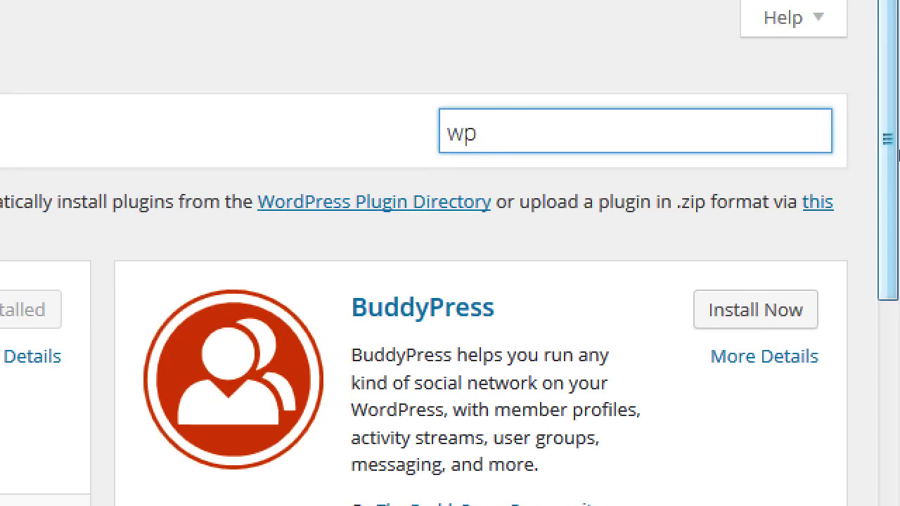
text(ecommerce)
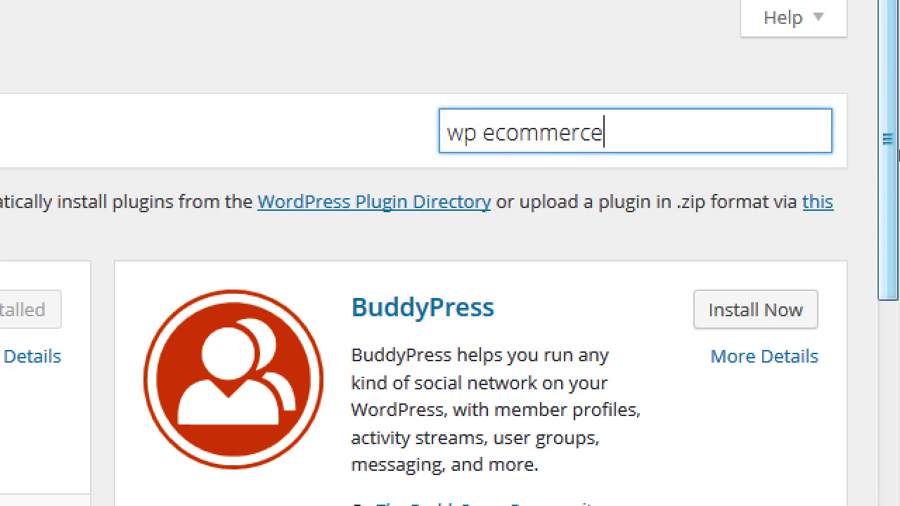
key(Return)
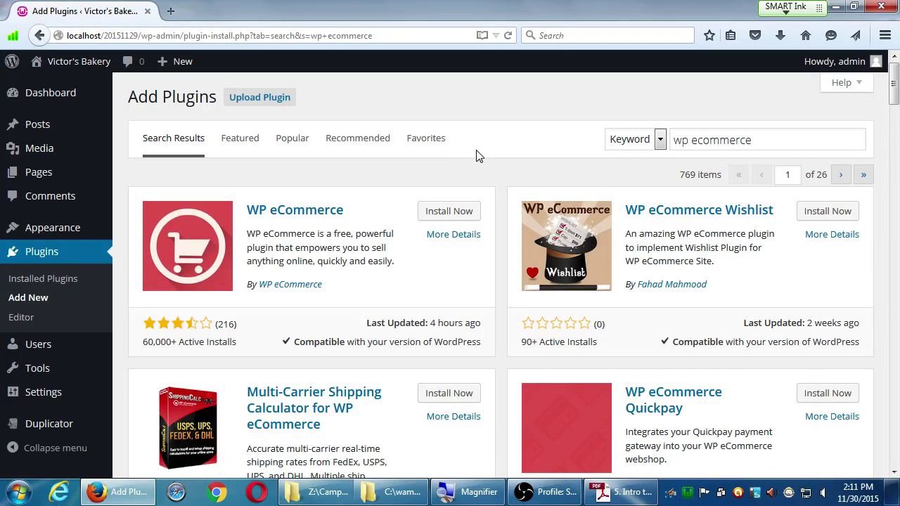
drag(688, 182, 688, 180)
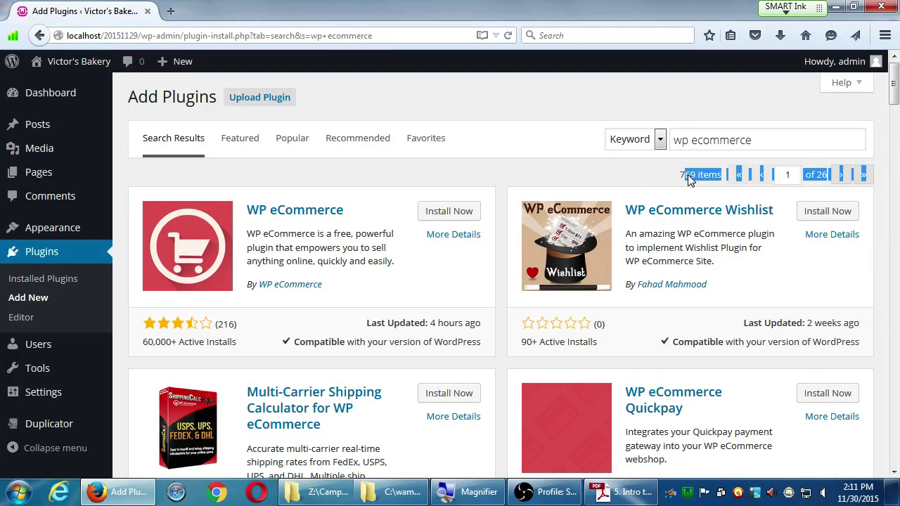
click(698, 173)
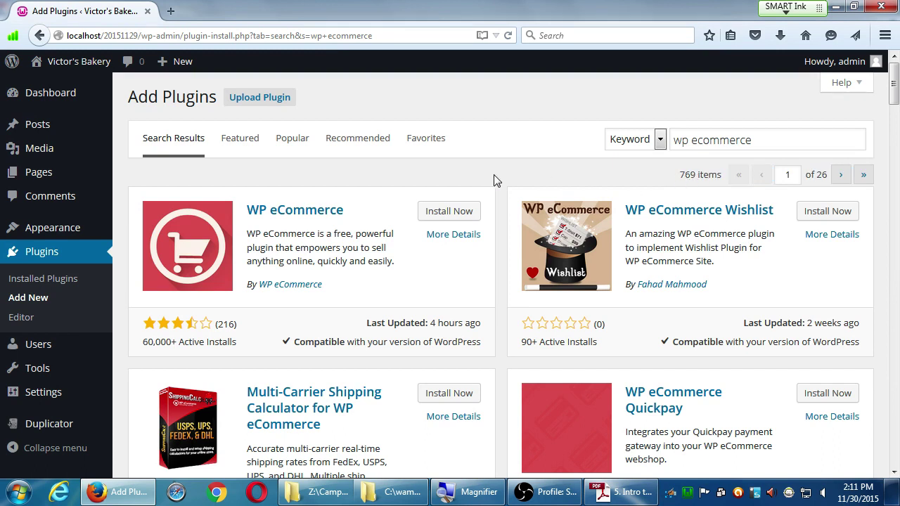
scroll(528, 351, down, 5)
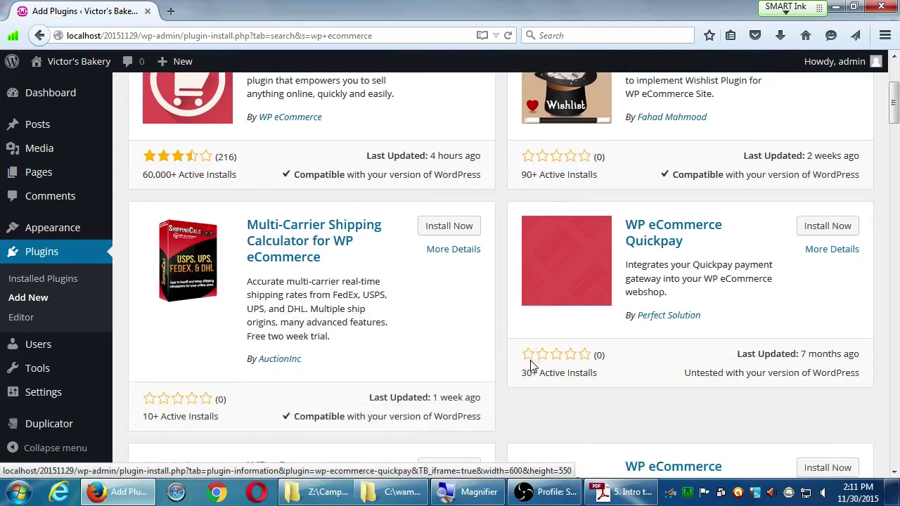
scroll(530, 380, down, 12)
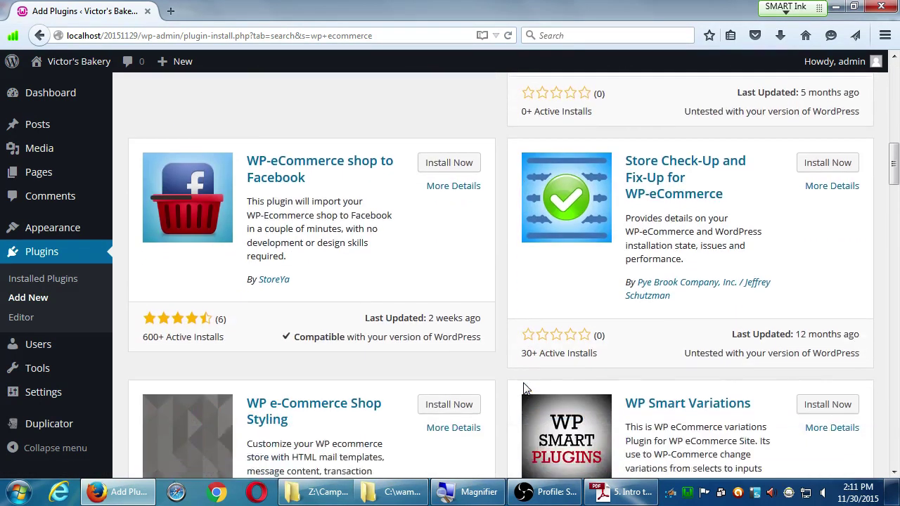
scroll(526, 386, up, 2)
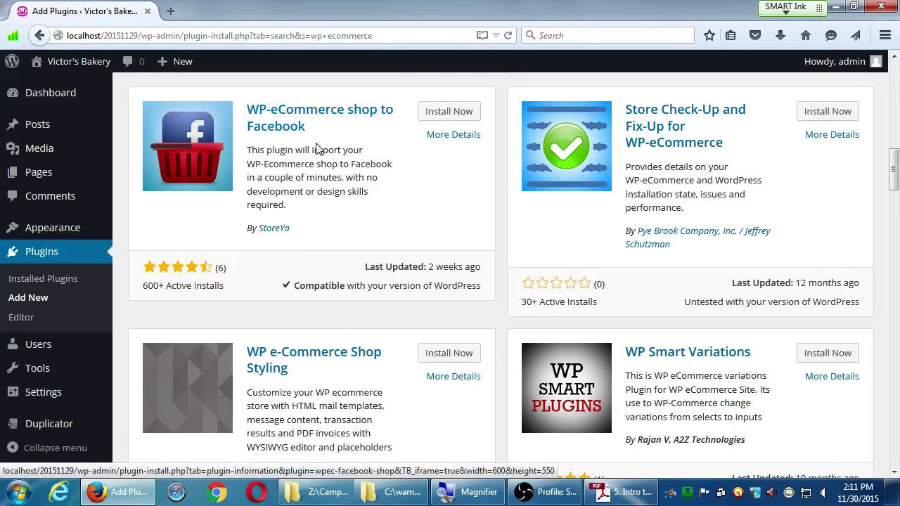
scroll(562, 307, down, 4)
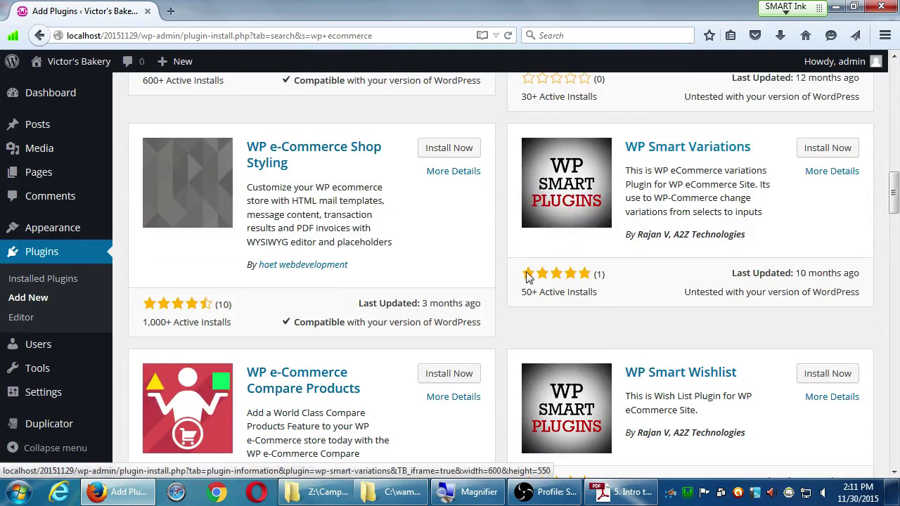
scroll(406, 380, down, 5)
scroll(492, 392, down, 5)
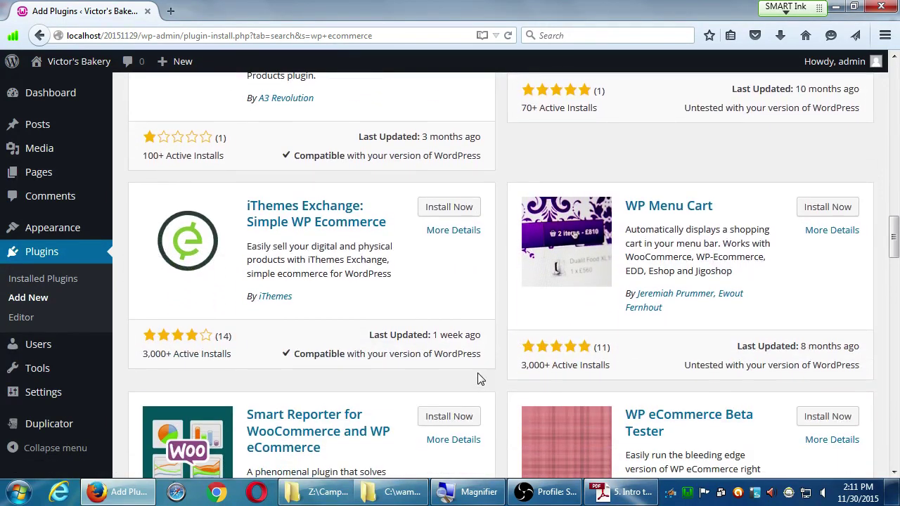
scroll(485, 373, down, 4)
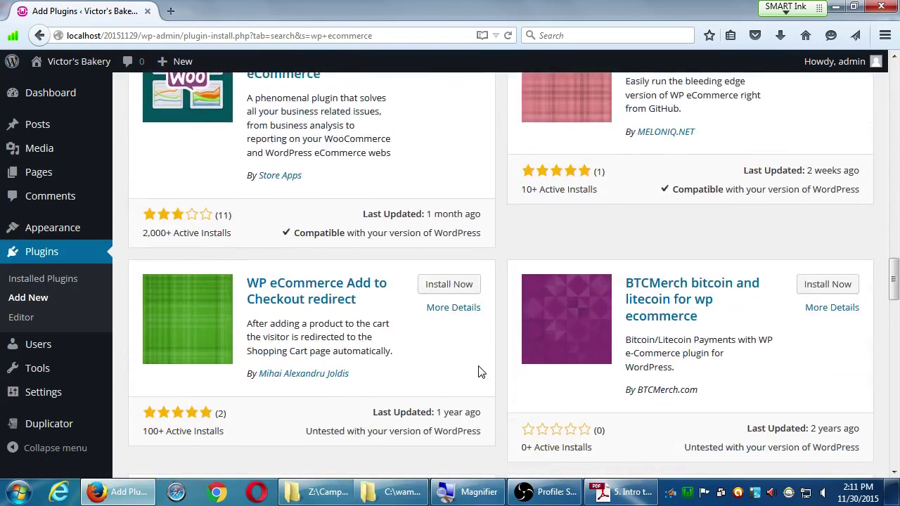
key(Home)
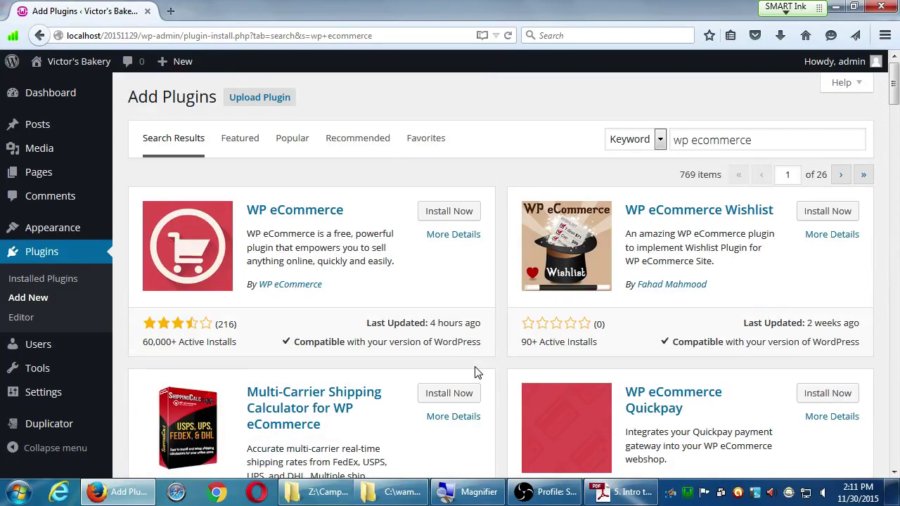
key(super+plus)
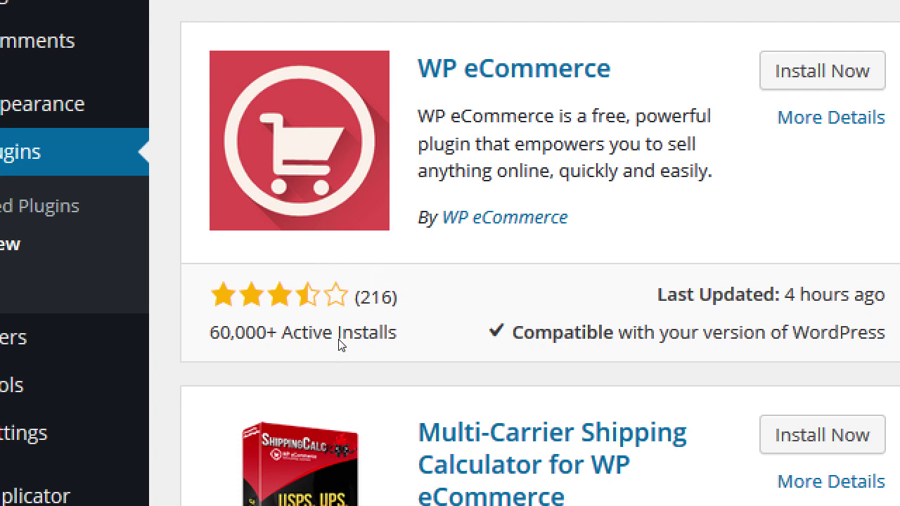
drag(342, 342, 434, 352)
click(432, 353)
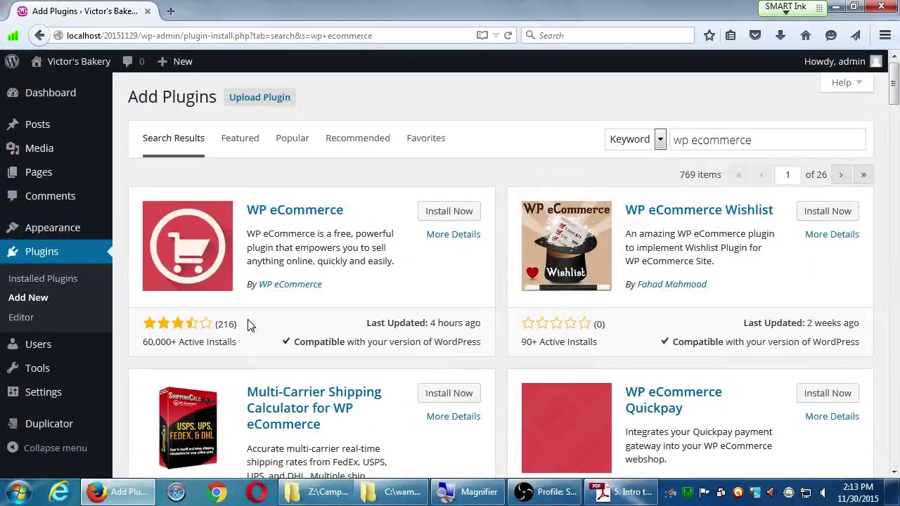
scroll(359, 394, down, 10)
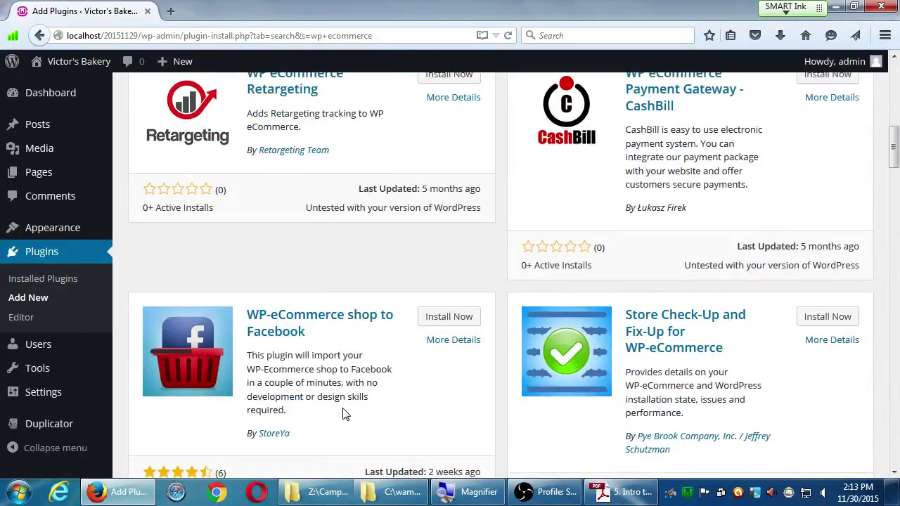
scroll(345, 413, down, 2)
scroll(345, 413, up, 1)
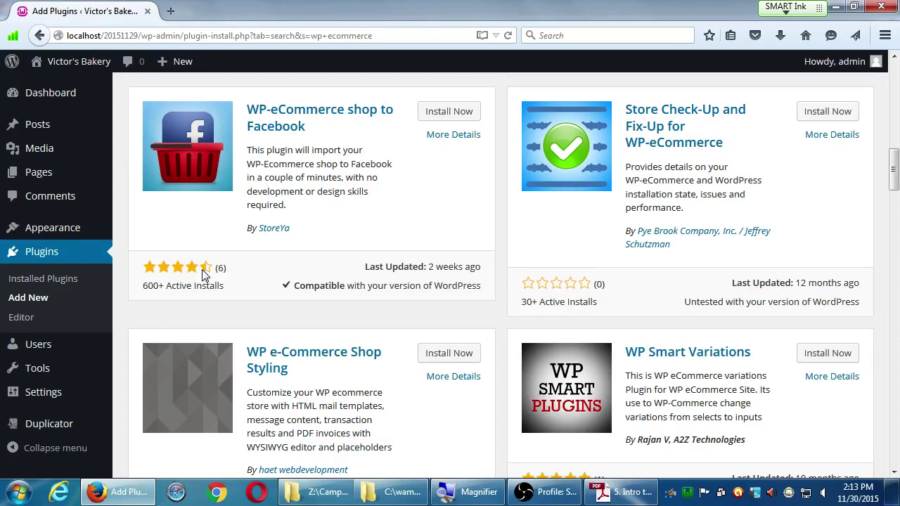
scroll(237, 335, up, 6)
scroll(237, 335, up, 9)
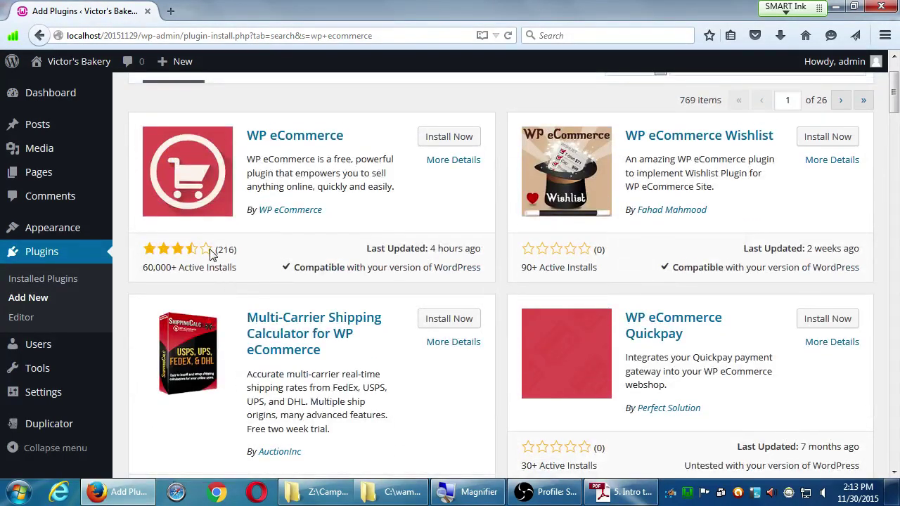
scroll(211, 352, down, 10)
scroll(217, 370, down, 5)
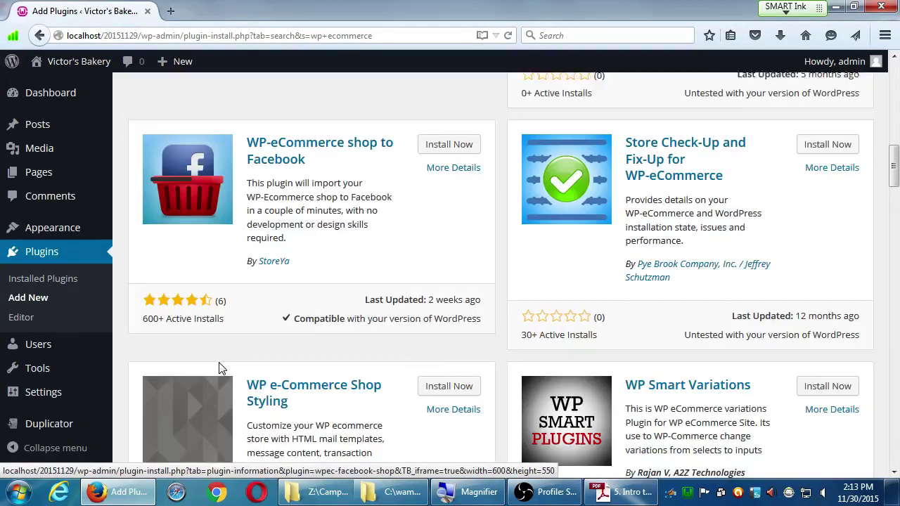
scroll(229, 285, up, 14)
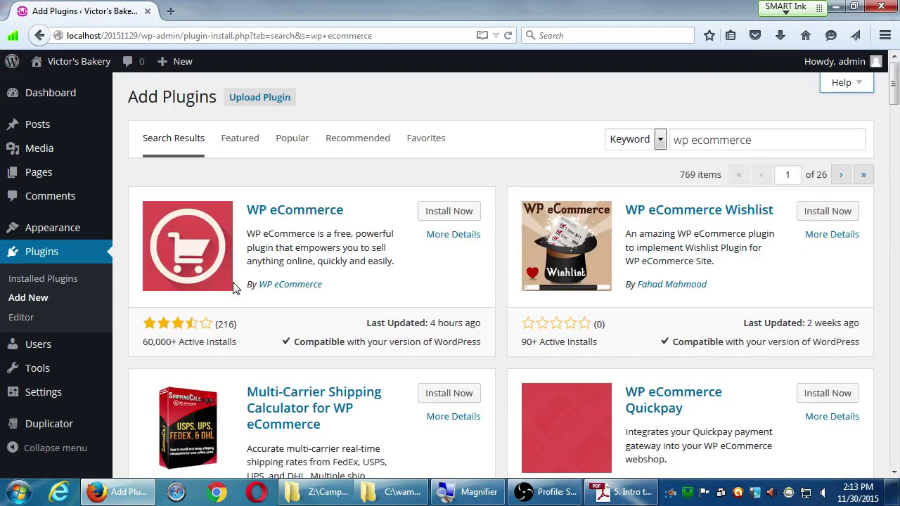
scroll(236, 289, down, 8)
scroll(236, 288, down, 7)
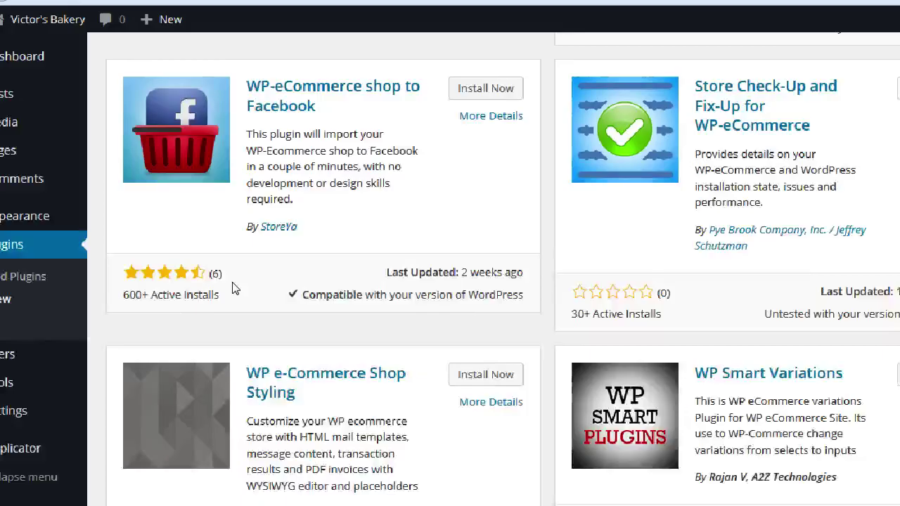
scroll(234, 288, down, 3)
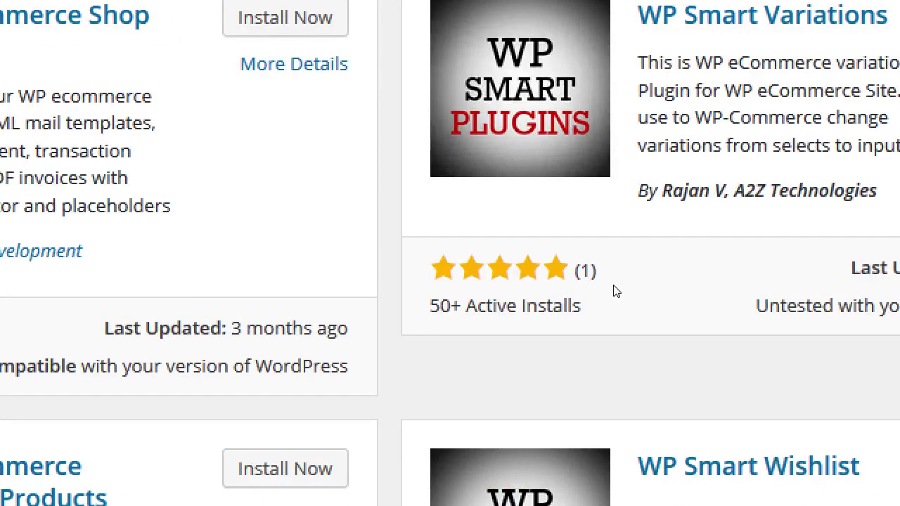
double_click(601, 280)
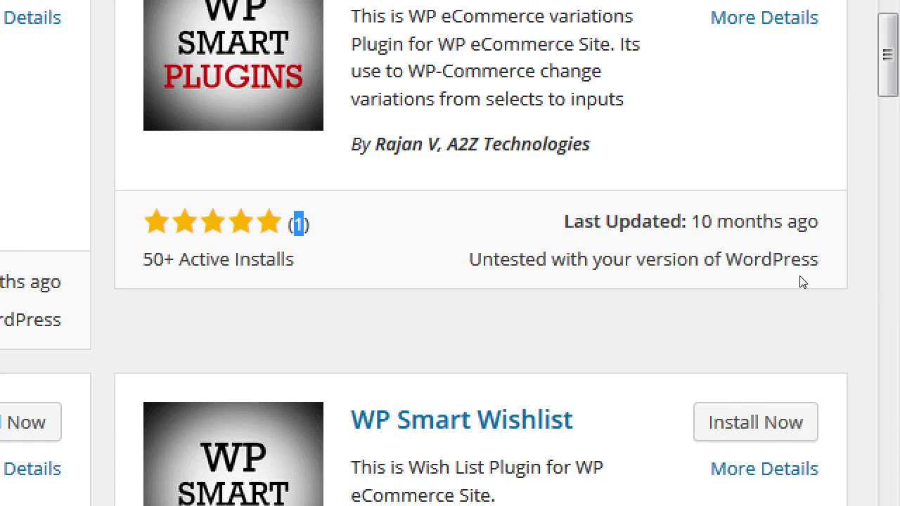
drag(803, 282, 840, 282)
click(855, 282)
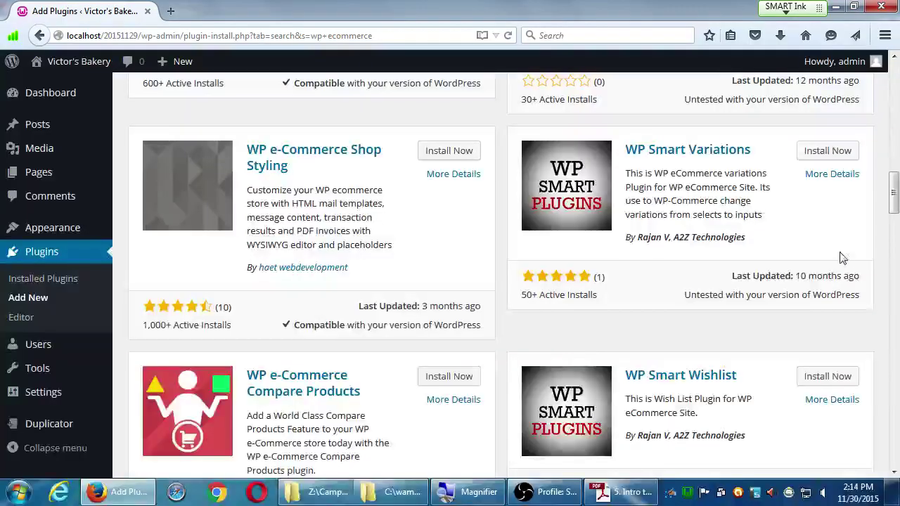
scroll(647, 436, down, 5)
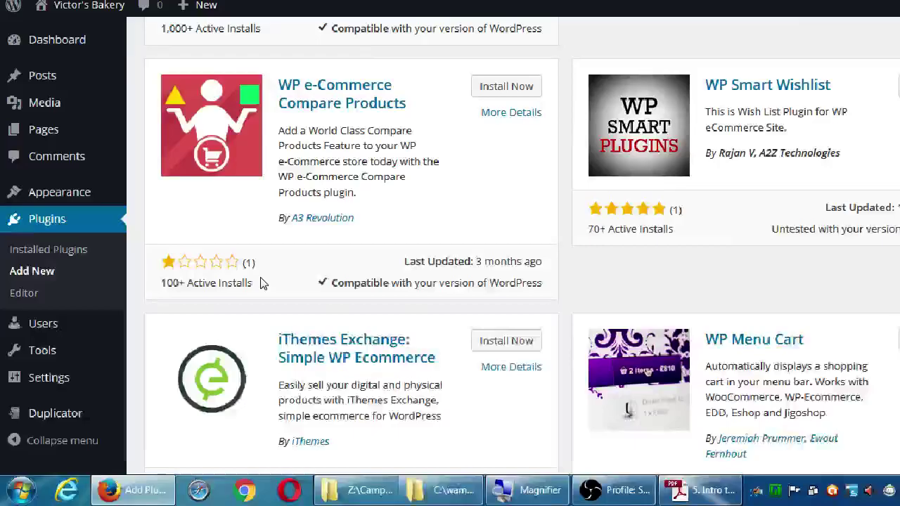
scroll(260, 283, down, 4)
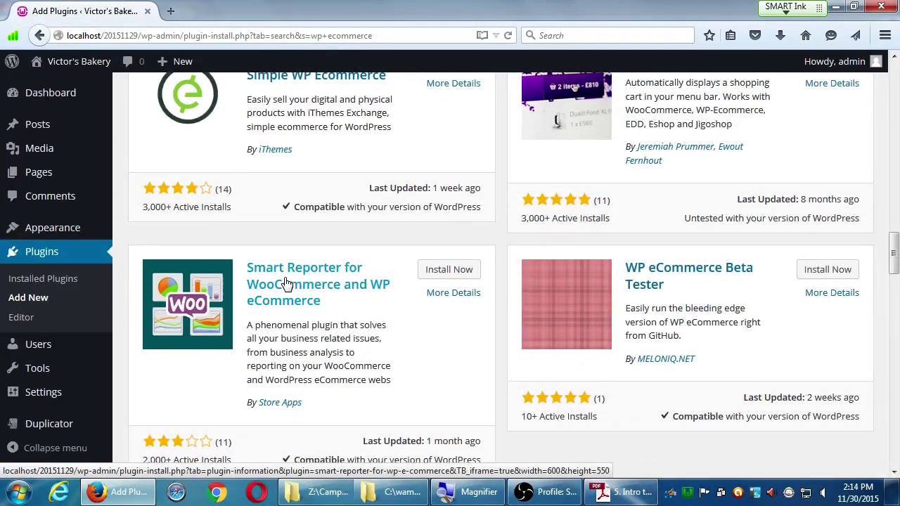
scroll(573, 278, up, 3)
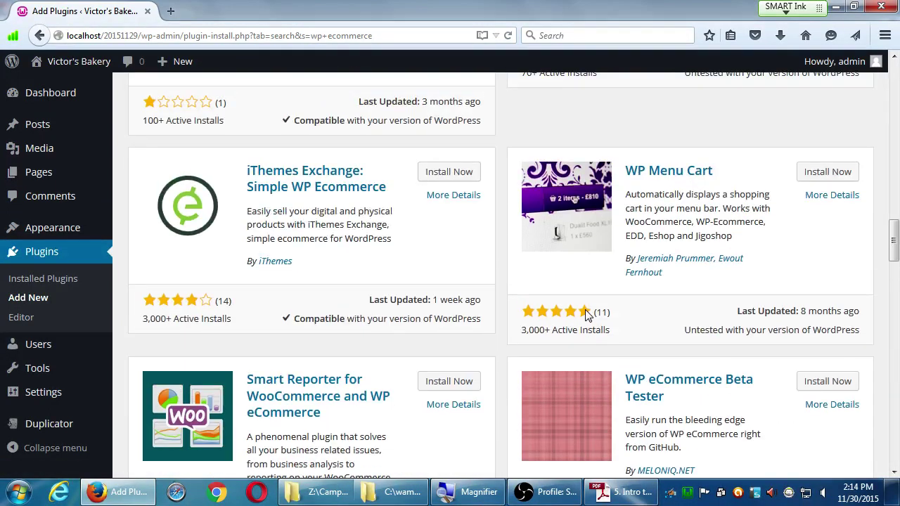
drag(522, 331, 551, 330)
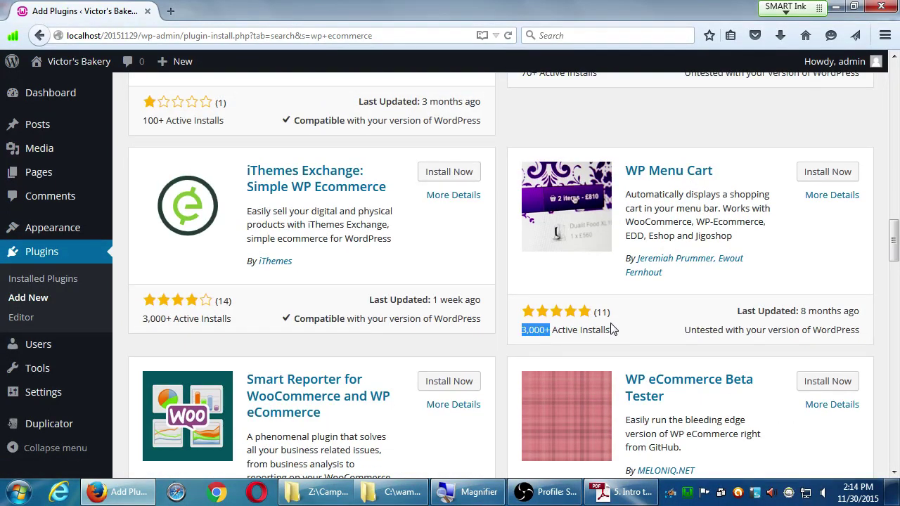
click(608, 346)
scroll(488, 368, down, 4)
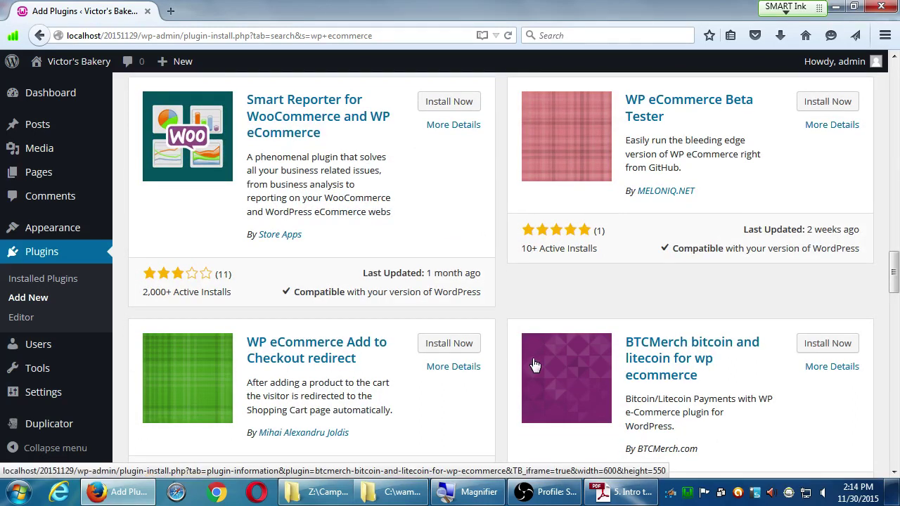
scroll(535, 364, up, 5)
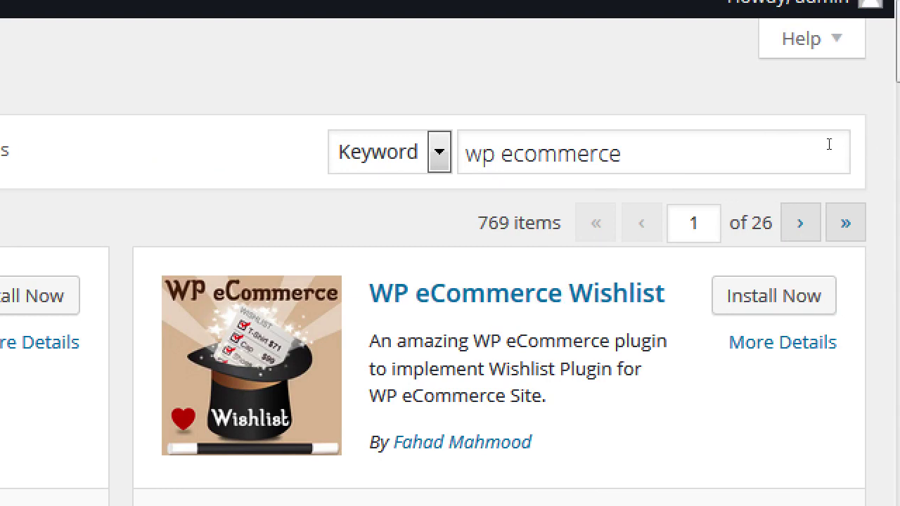
- Replace the 'wp ecommerce' plugin search term with 'woocommerce' and run the search
click(793, 145)
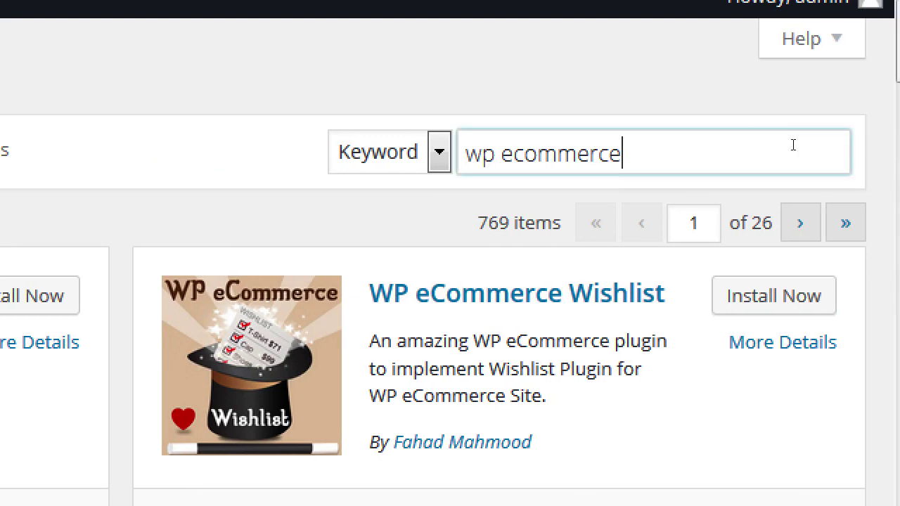
triple_click(584, 161)
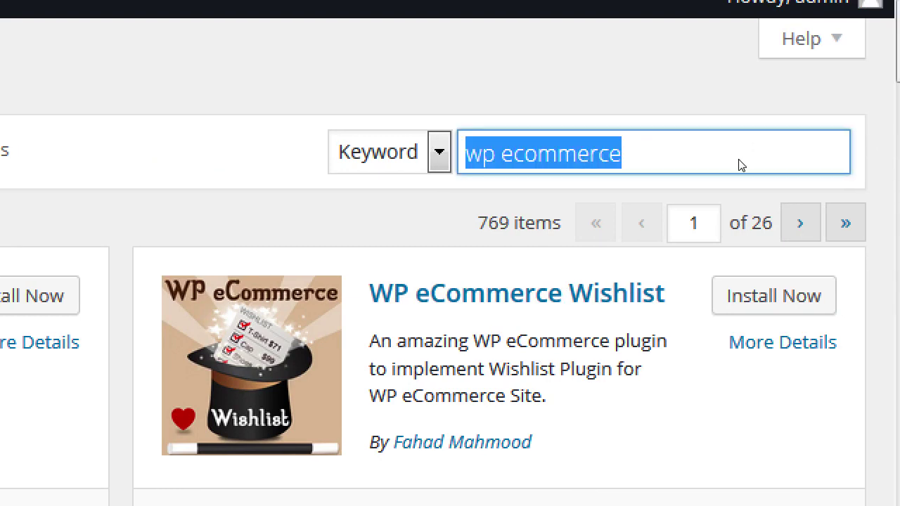
text(woo)
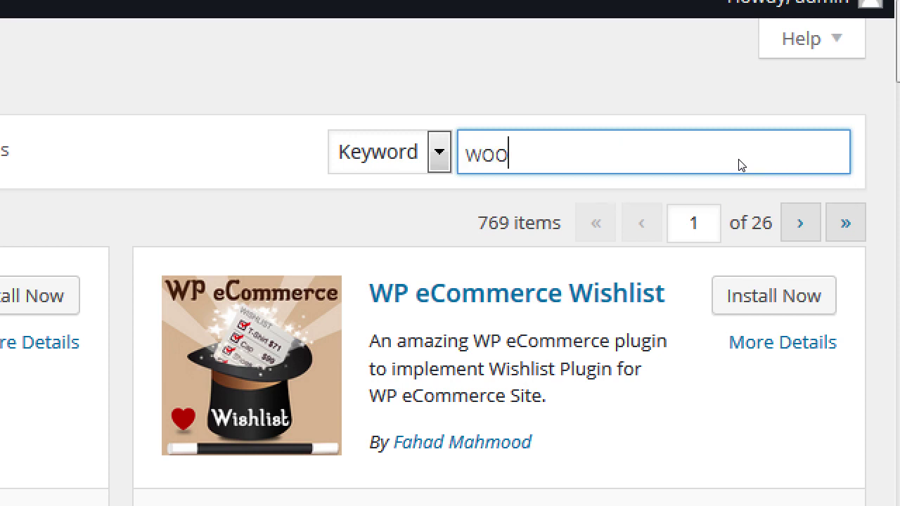
text(commerce)
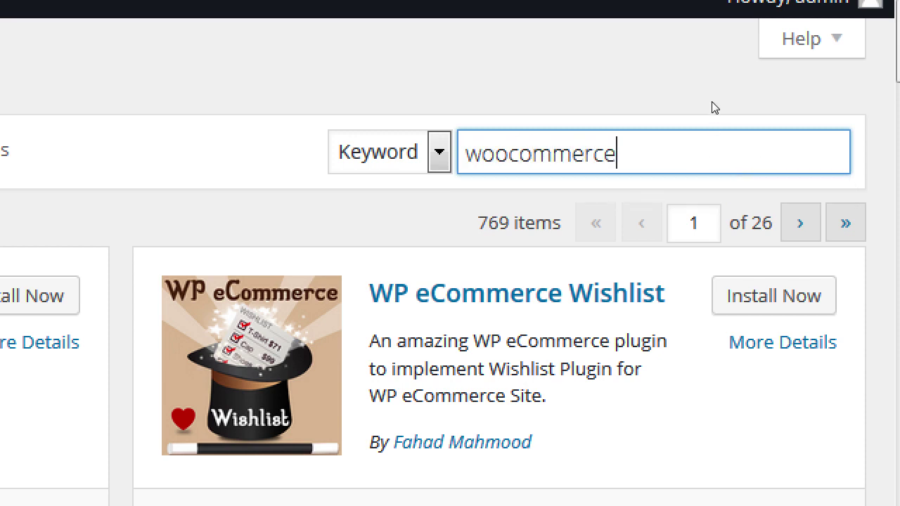
key(Return)
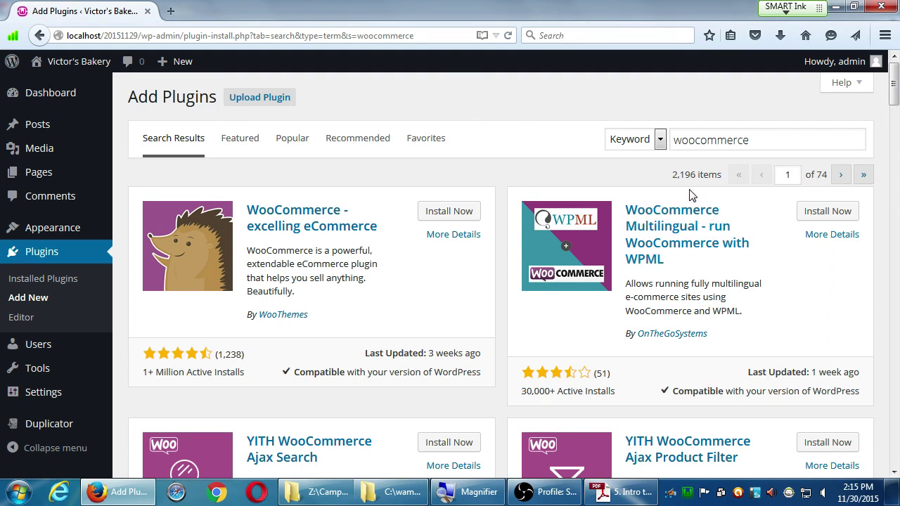
scroll(520, 243, down, 5)
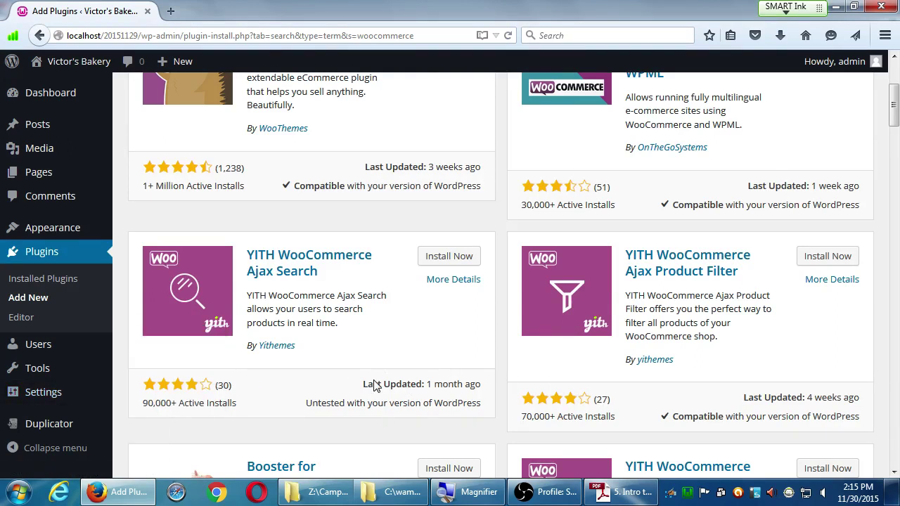
scroll(301, 373, down, 1)
scroll(249, 410, down, 3)
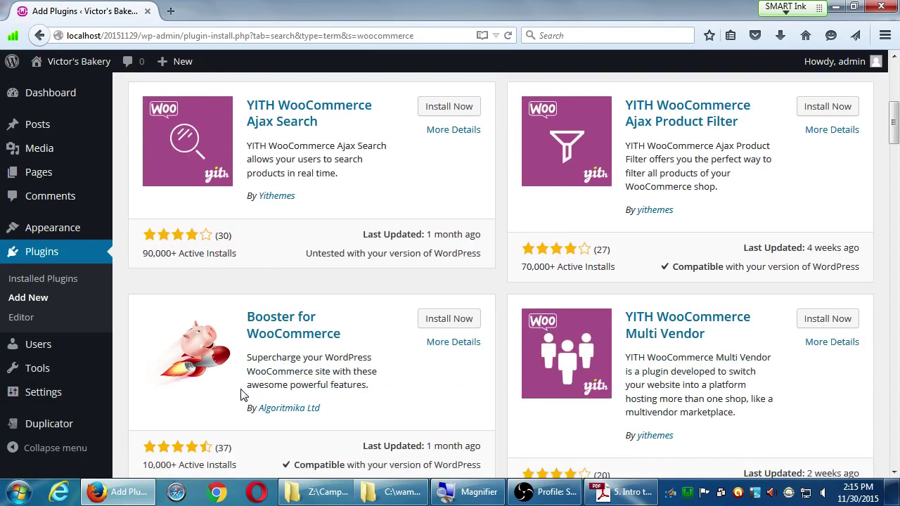
scroll(194, 433, down, 1)
scroll(198, 442, up, 2)
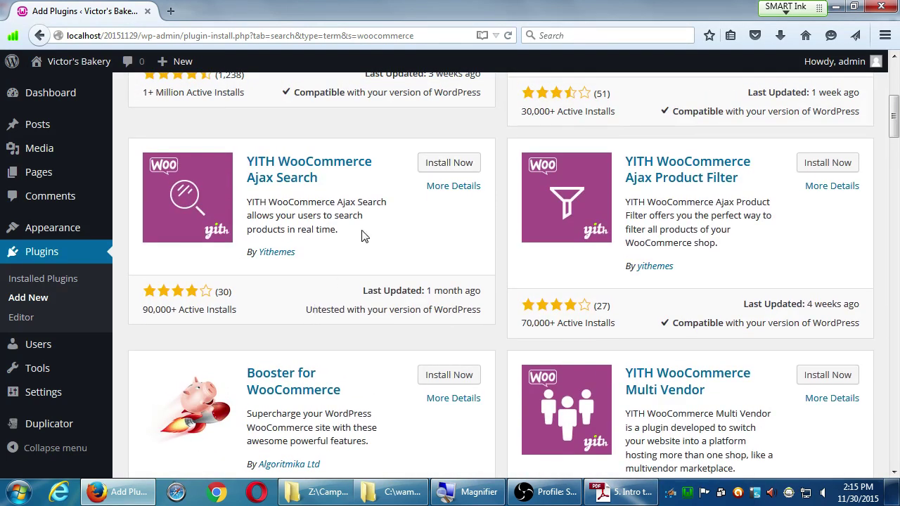
scroll(363, 235, up, 3)
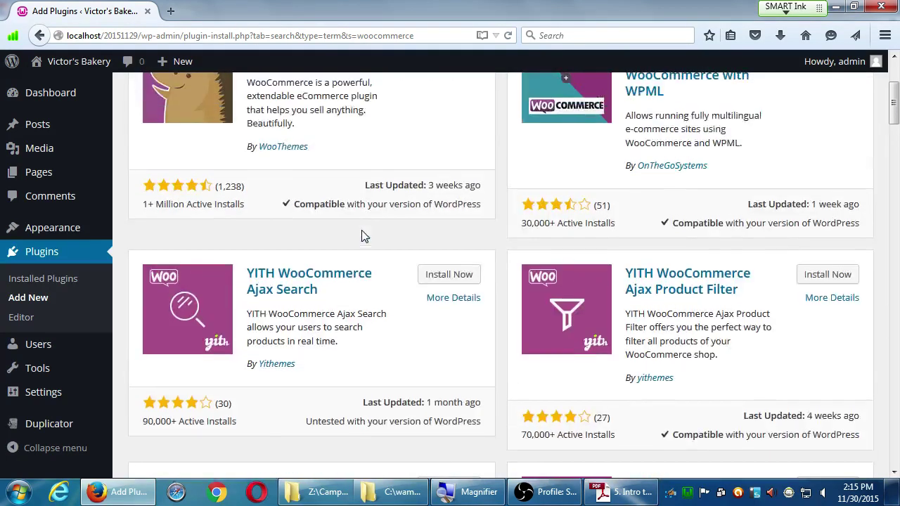
click(450, 301)
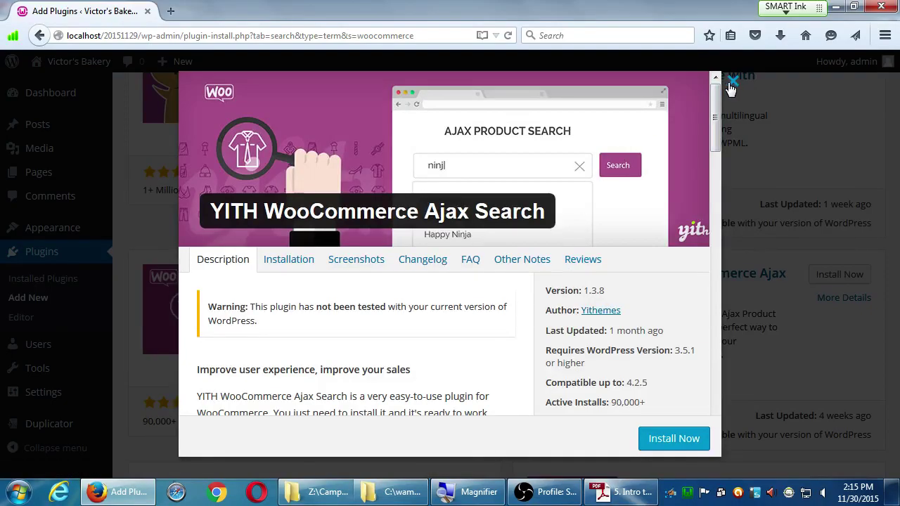
click(732, 83)
scroll(458, 337, up, 5)
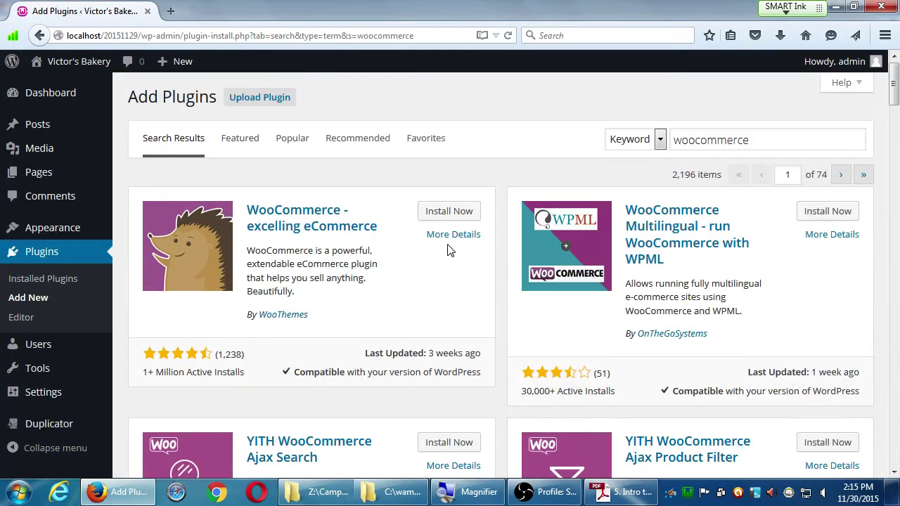
click(453, 238)
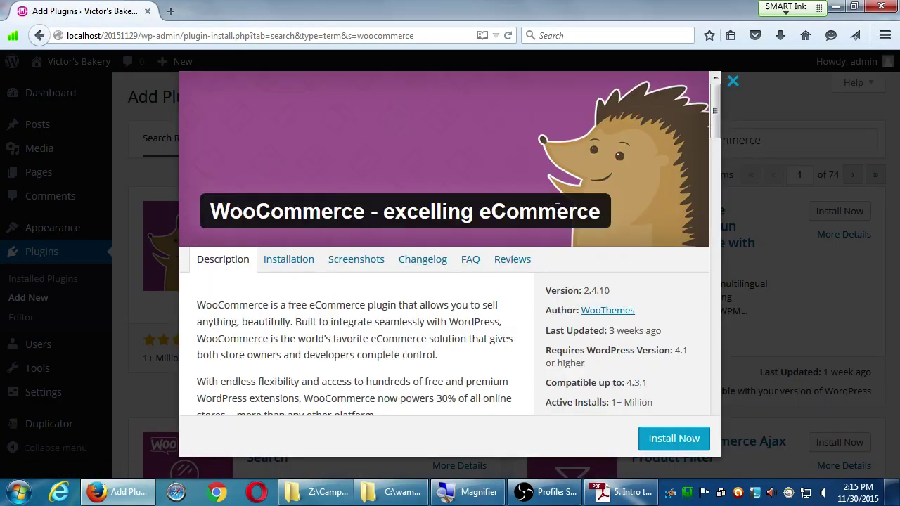
click(522, 267)
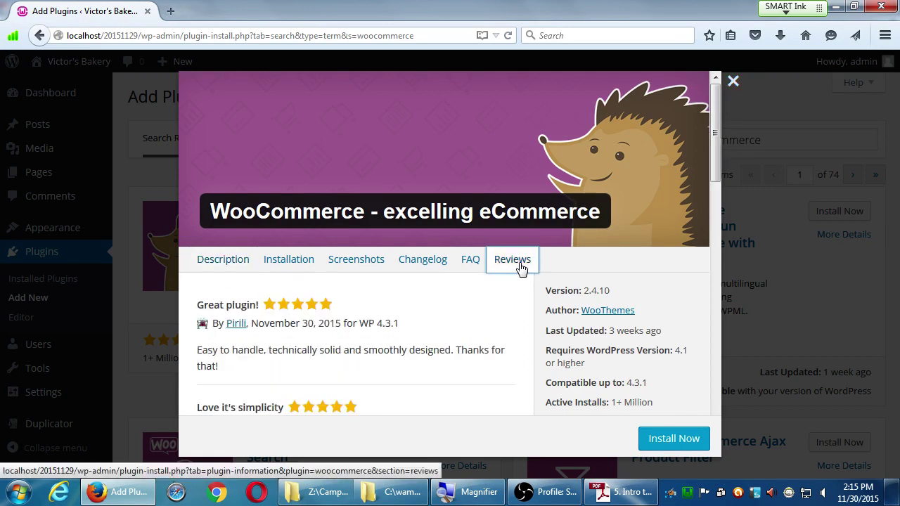
scroll(443, 332, down, 6)
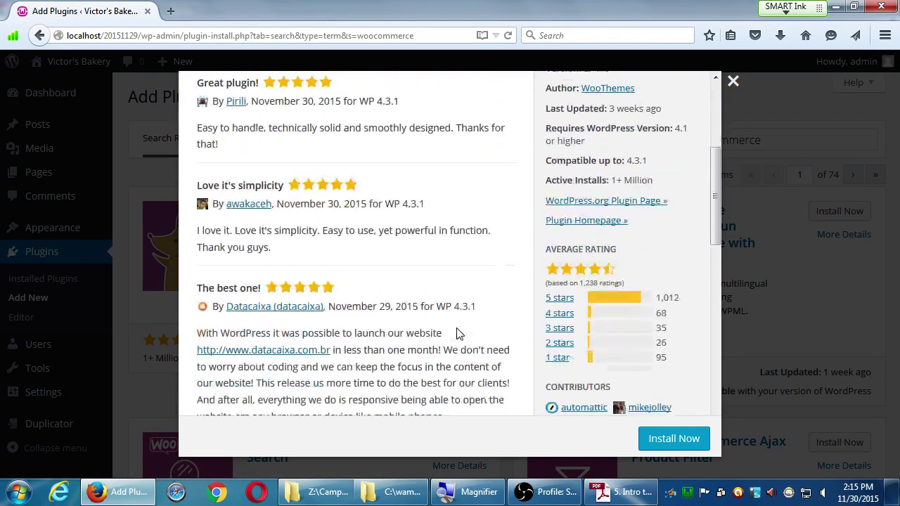
scroll(457, 332, down, 5)
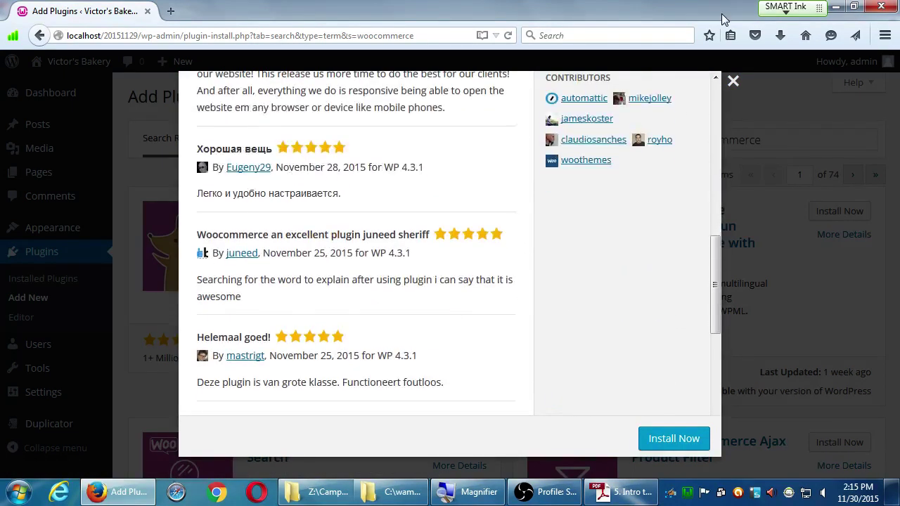
click(733, 81)
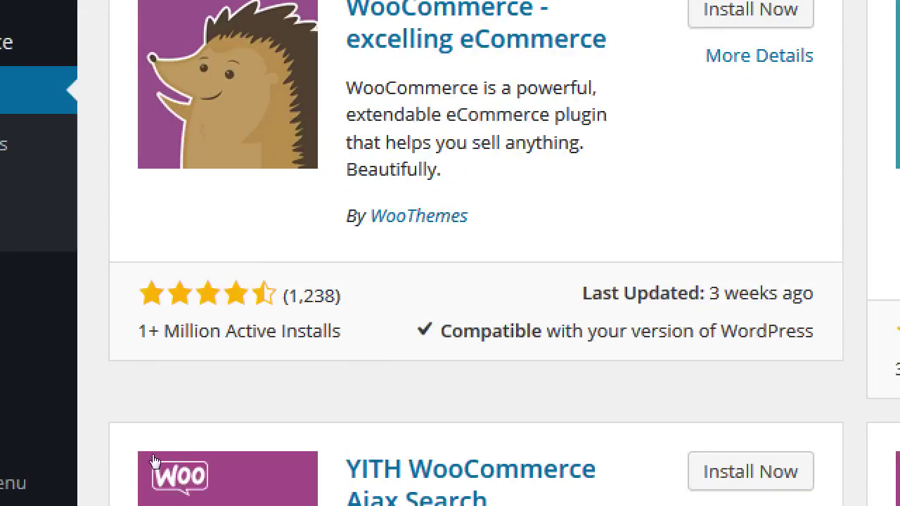
- Highlight WooCommerce's 1+ Million Active Installs figure, then go back to the 'wp ecommerce' results
drag(162, 379, 211, 380)
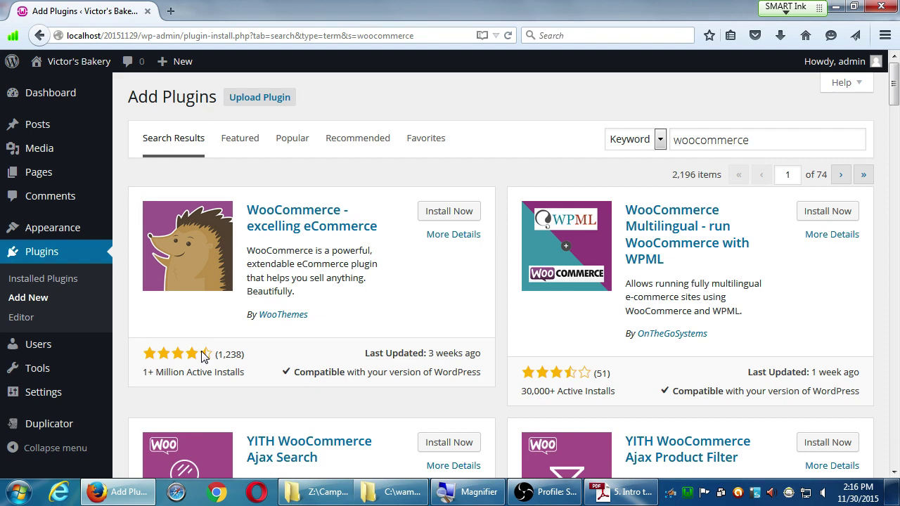
key(alt+Left)
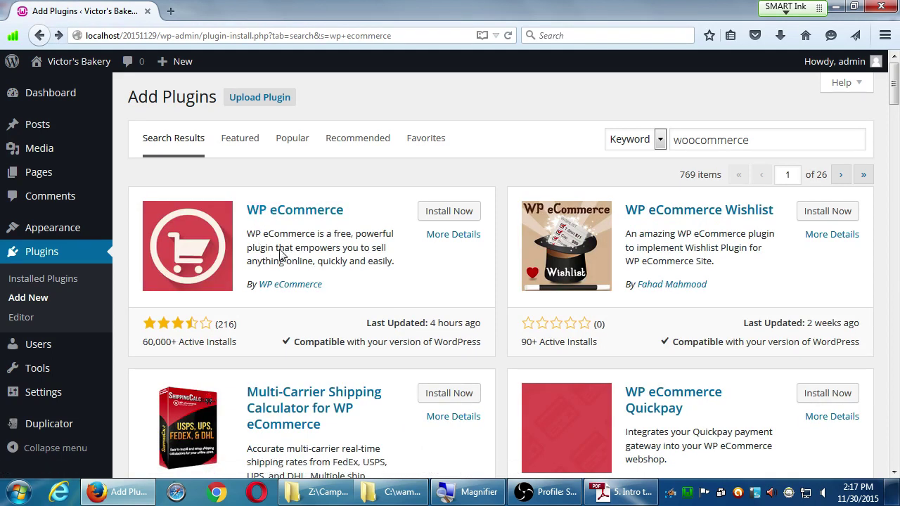
key(Return)
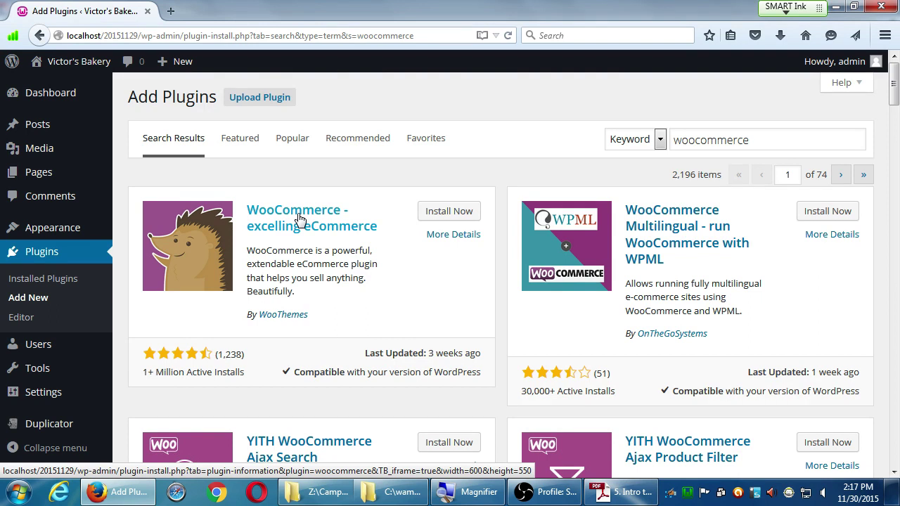
key(alt+Left)
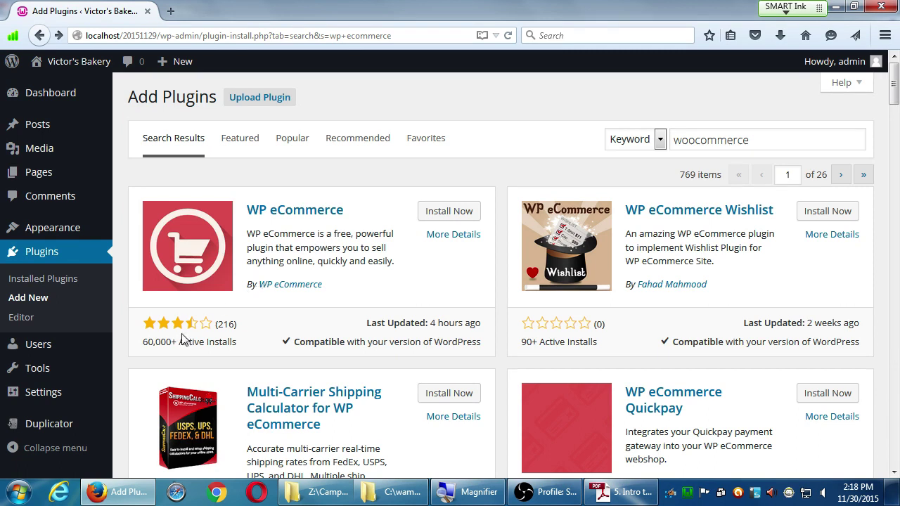
key(Return)
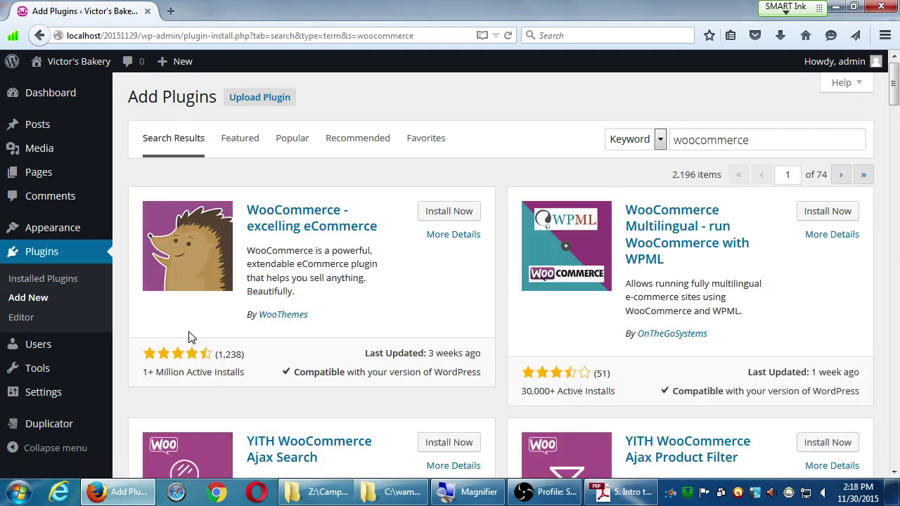
key(alt+Left)
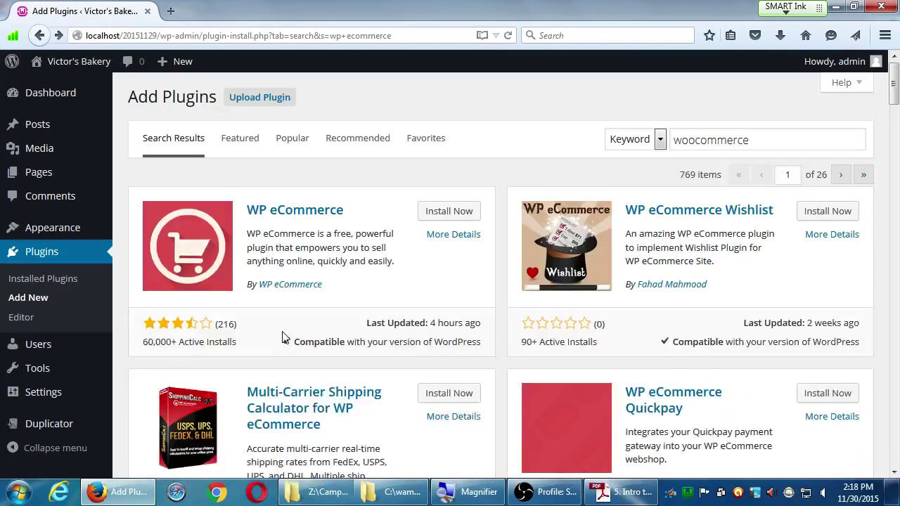
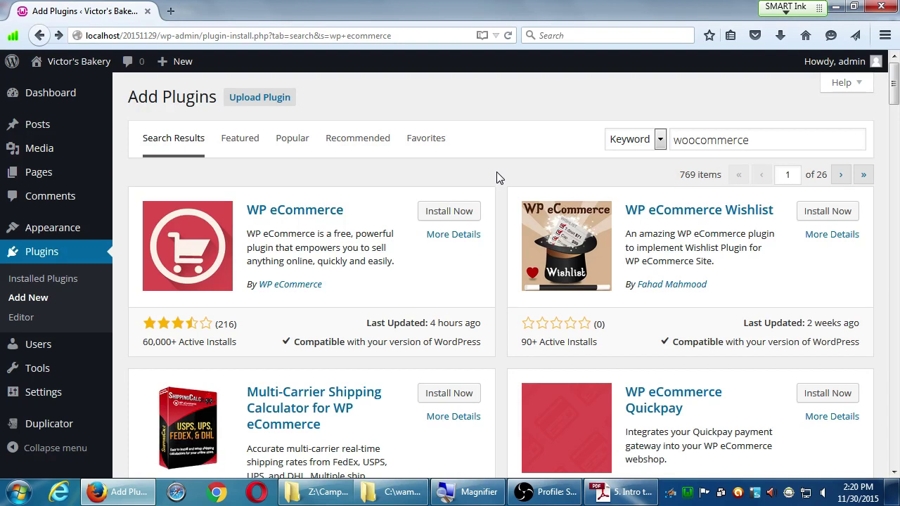
- Install the WP eCommerce plugin from the search results, then bring up the instructions PDF
click(256, 214)
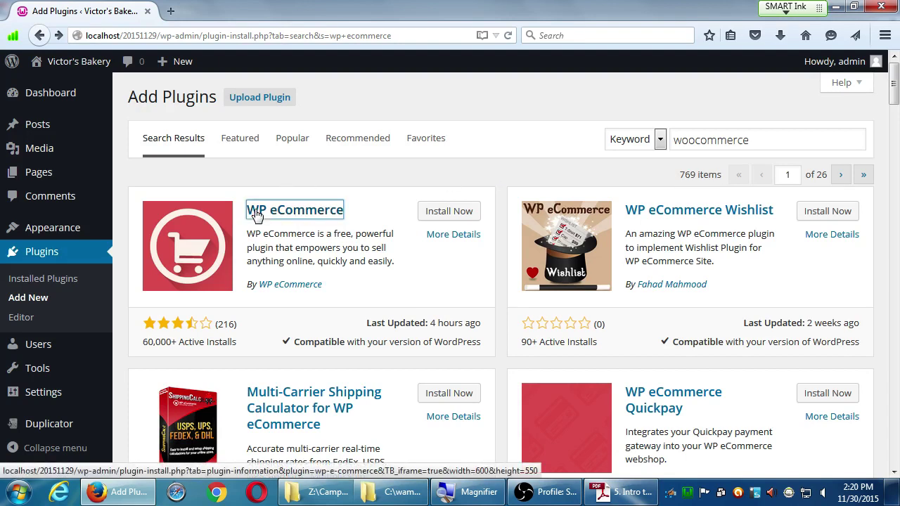
click(432, 217)
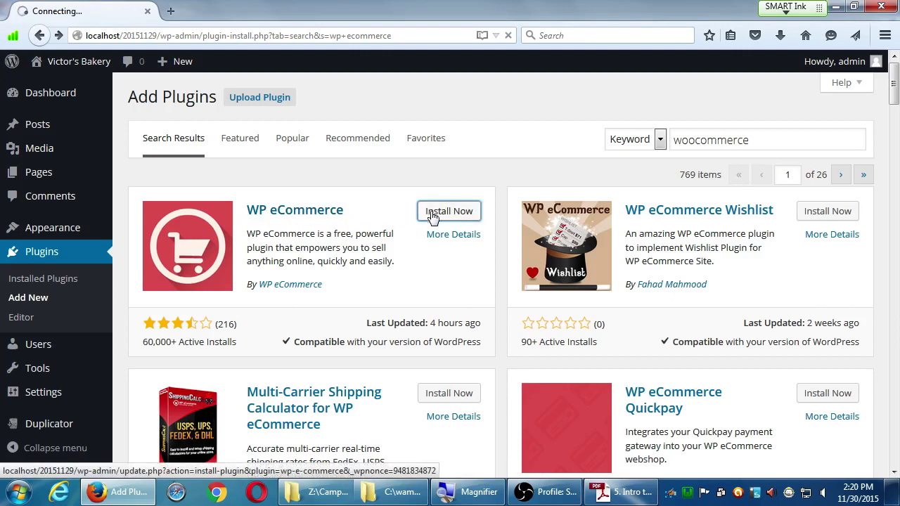
key(alt+Tab)
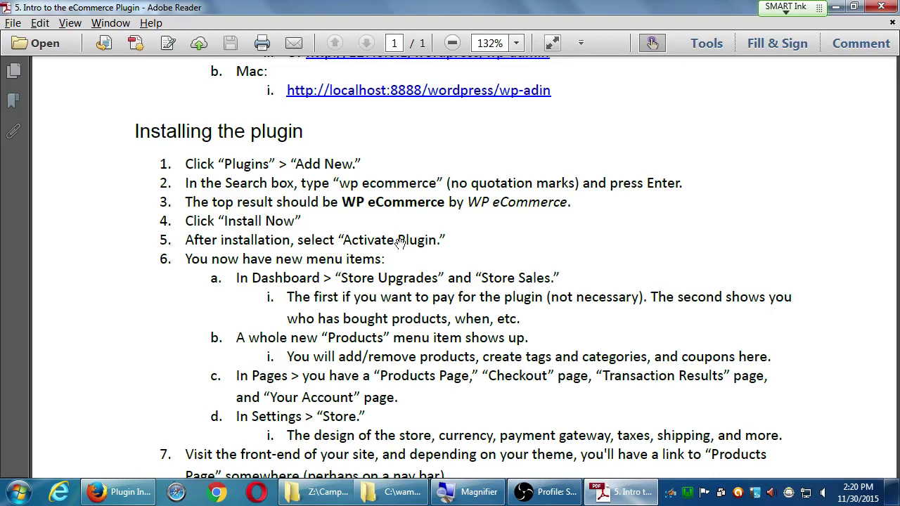
- Minimize Adobe Reader to reveal the finished WP eCommerce 3.11.1 installation page
click(834, 7)
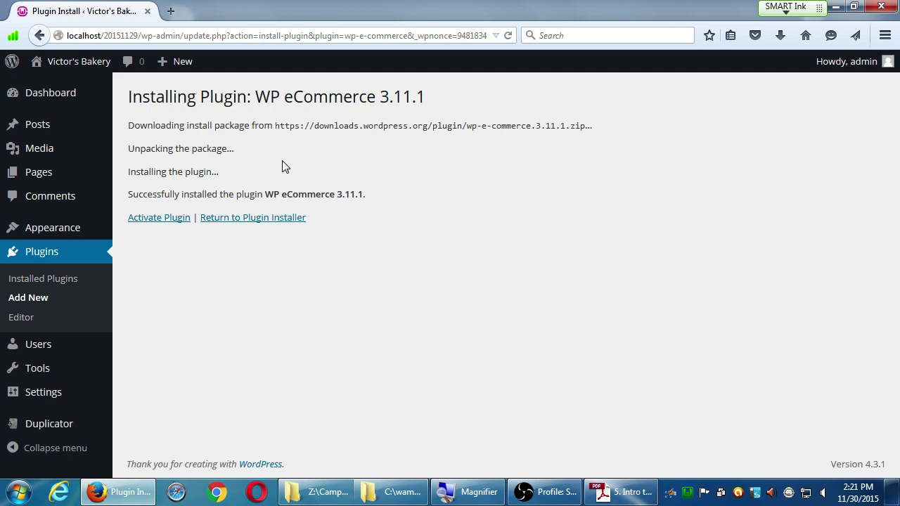
- Activate WP eCommerce, then scroll the instructions PDF to its list of new menu items
key(super+plus)
mouse_move(148, 133)
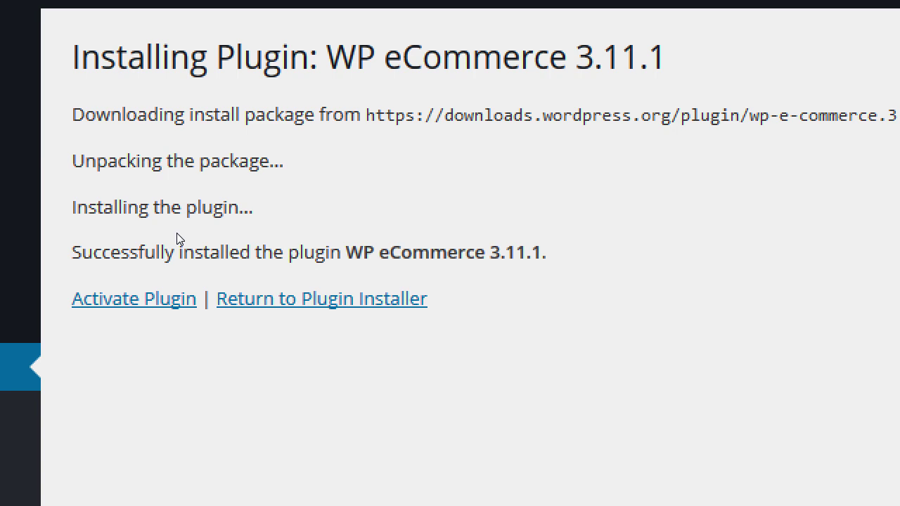
click(133, 299)
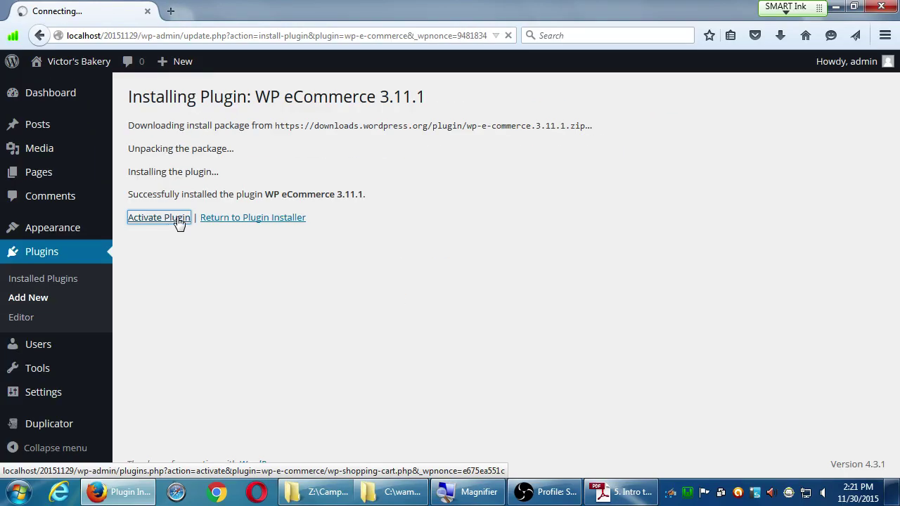
click(619, 492)
drag(467, 385, 479, 334)
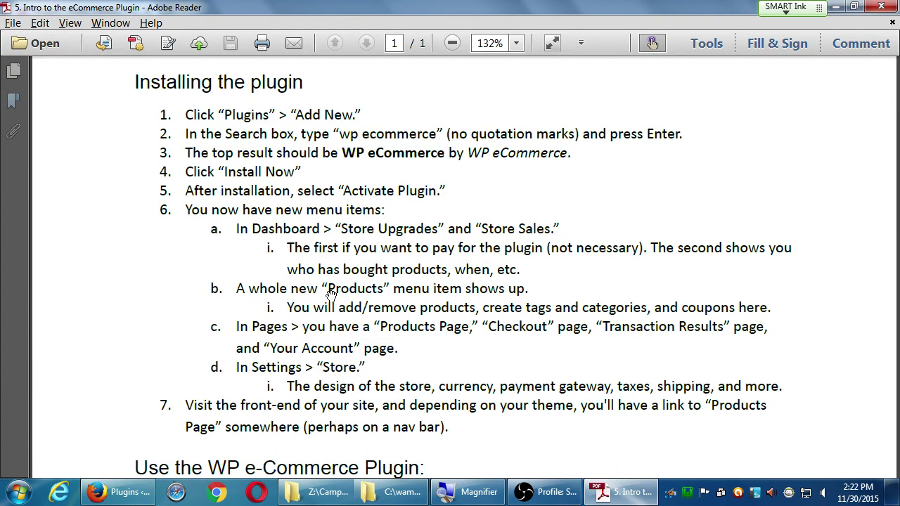
- Switch back to the Installed Plugins page, which now shows a Products menu
key(alt+Tab)
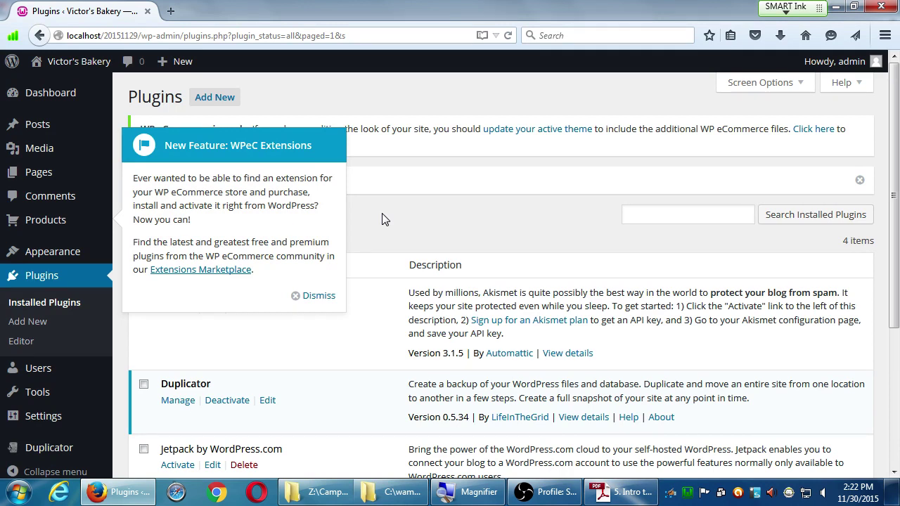
- Dismiss the WPeC Extensions pointer and confirm WP eCommerce 3.11.1 is active in the plugin list
click(320, 298)
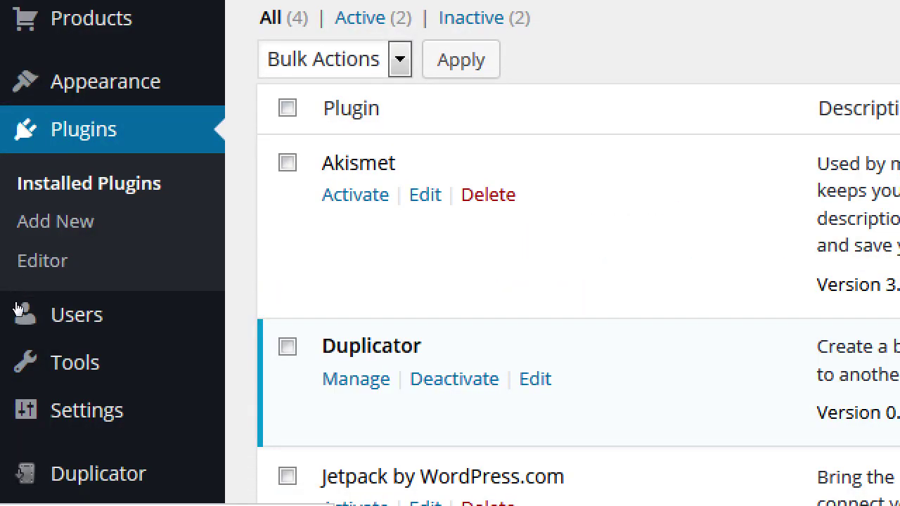
scroll(181, 328, down, 3)
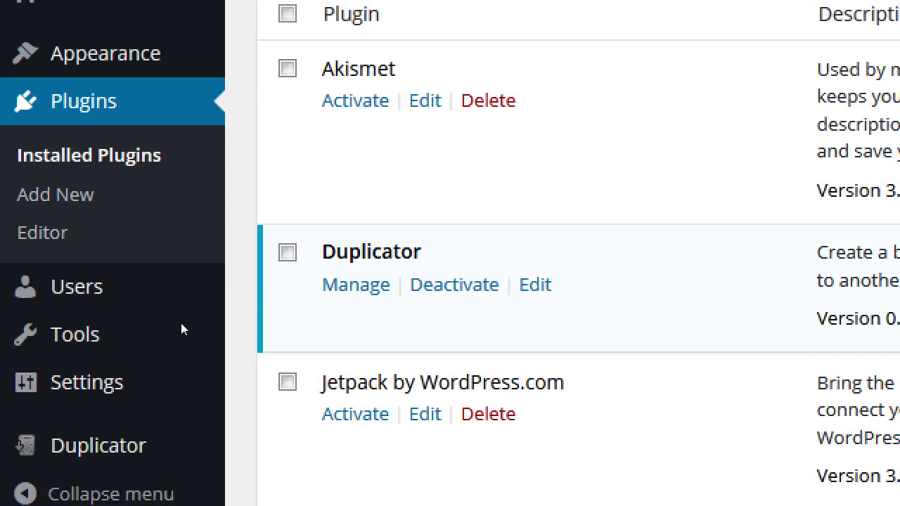
scroll(181, 322, up, 1)
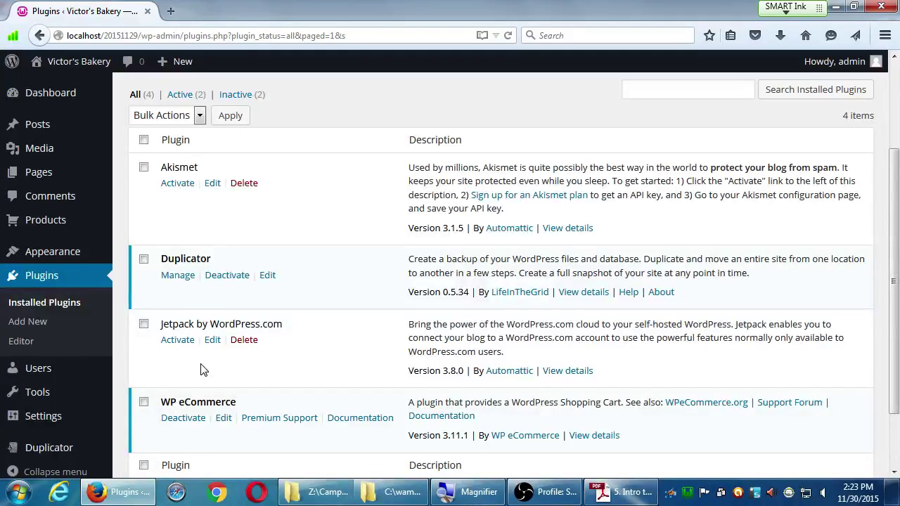
scroll(141, 380, up, 3)
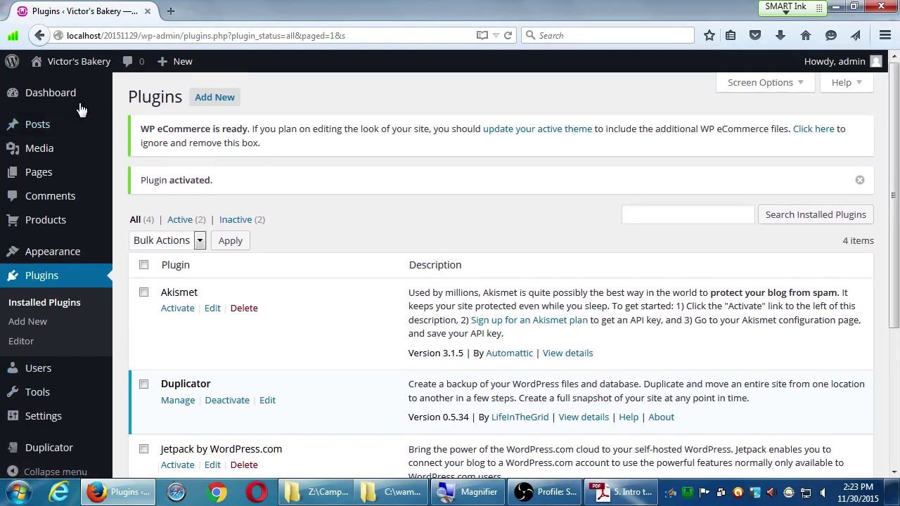
mouse_move(58, 94)
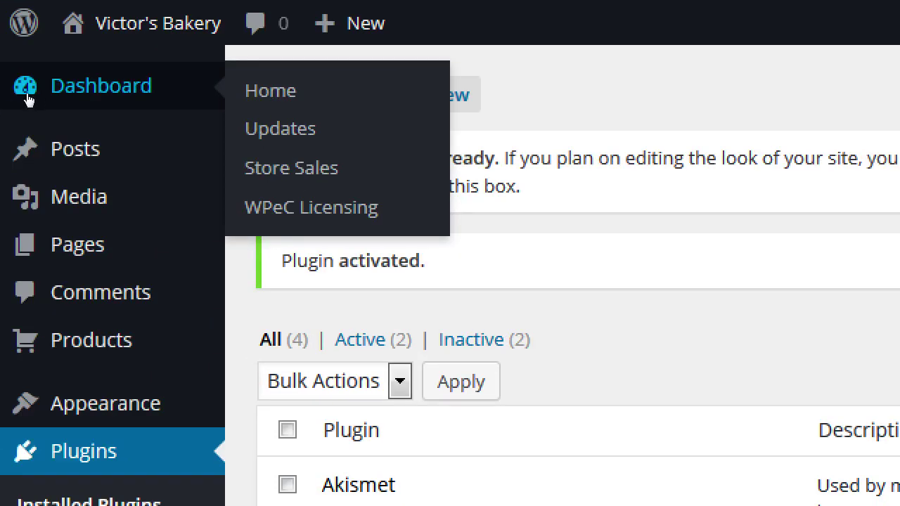
- Open the Dashboard and review the new Sales Summary, Sales by Quarter and Sales by Month boxes
click(28, 100)
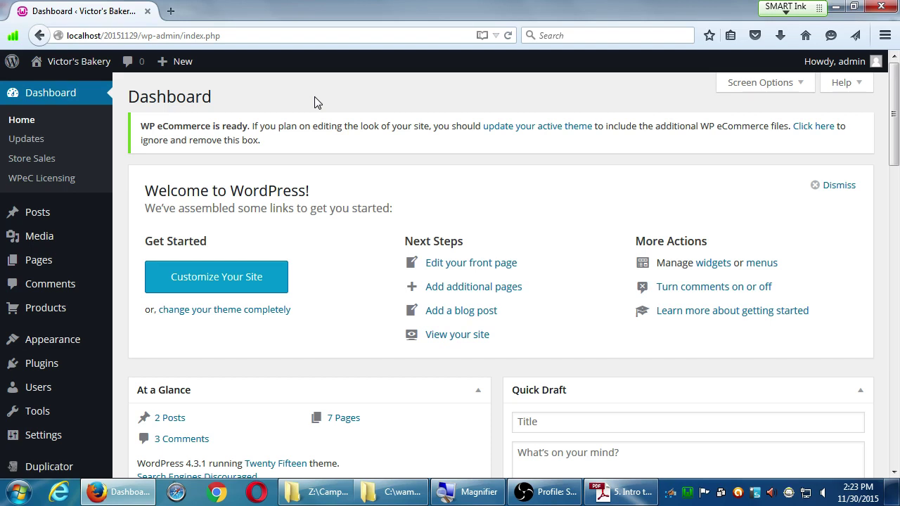
scroll(309, 105, down, 10)
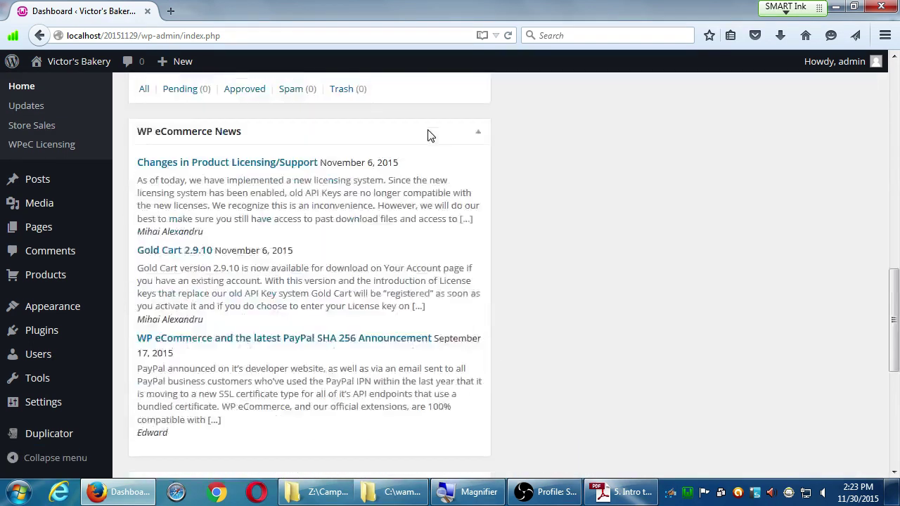
scroll(431, 136, down, 5)
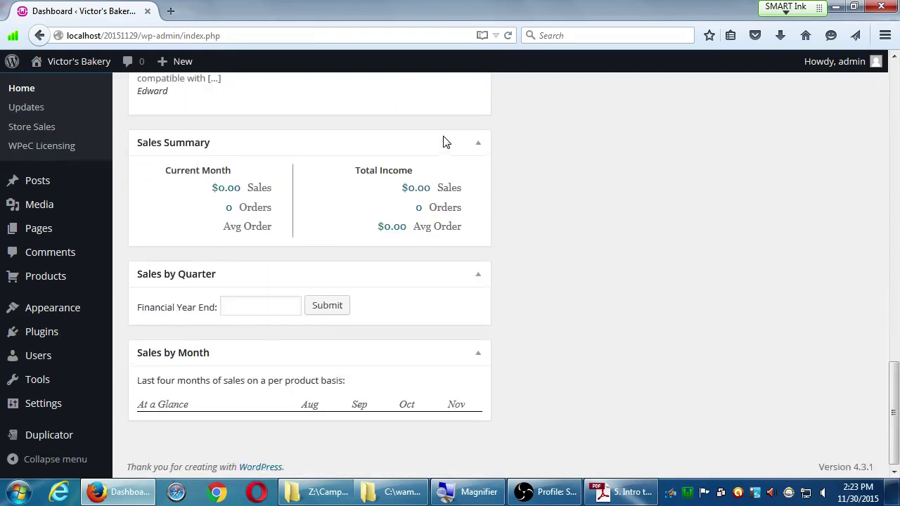
scroll(443, 143, up, 1)
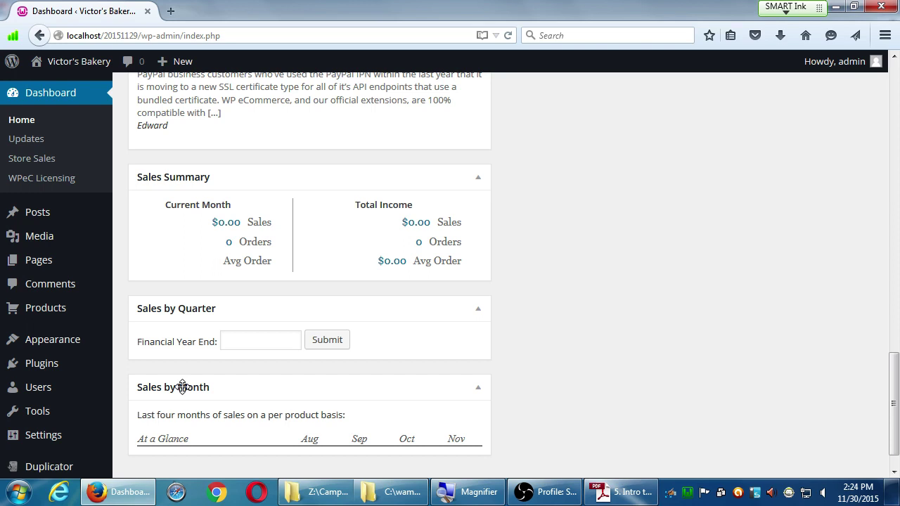
scroll(516, 328, up, 4)
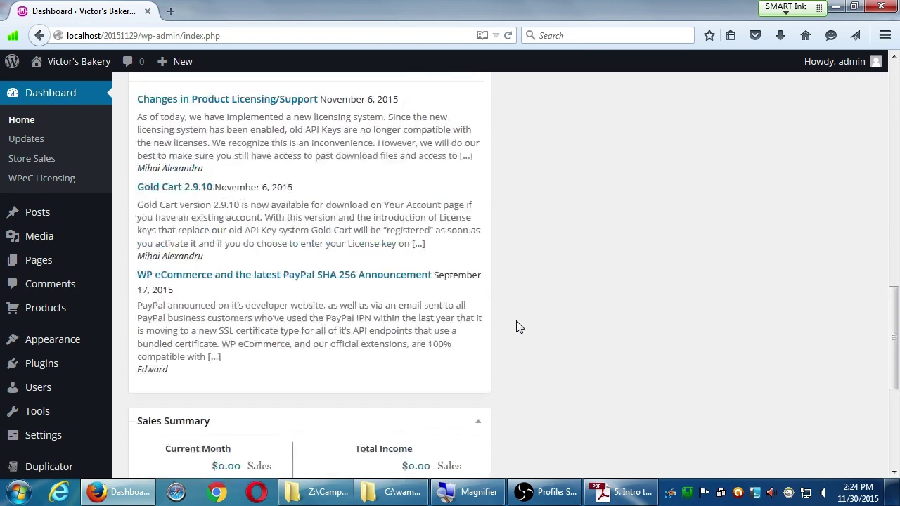
scroll(518, 328, up, 3)
scroll(192, 246, up, 10)
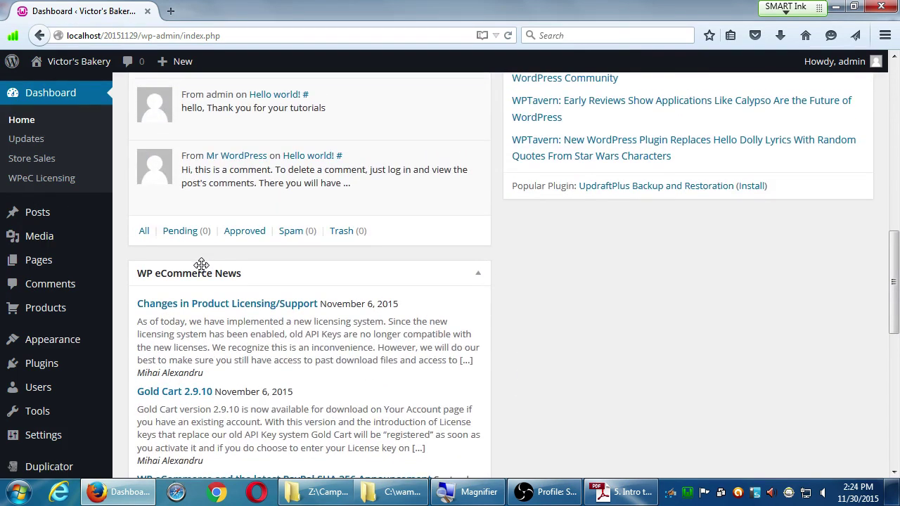
scroll(350, 227, down, 1)
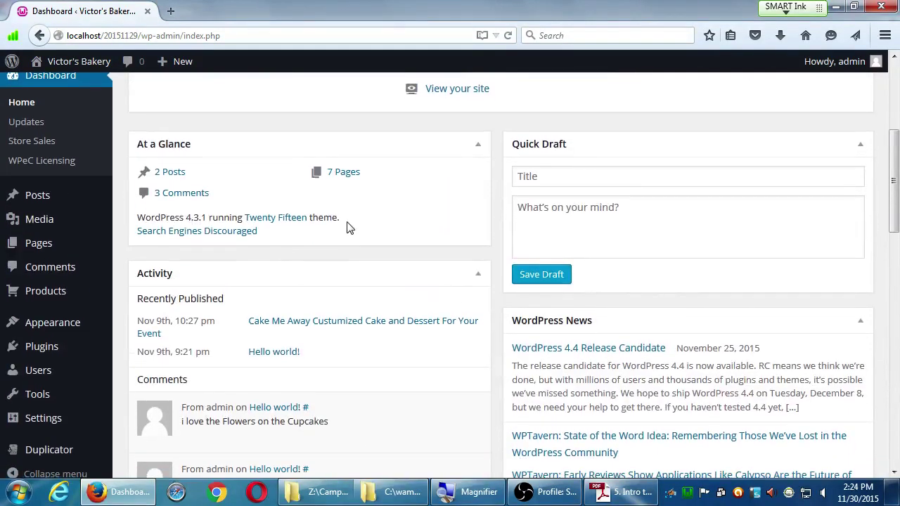
scroll(359, 265, up, 5)
scroll(361, 265, up, 1)
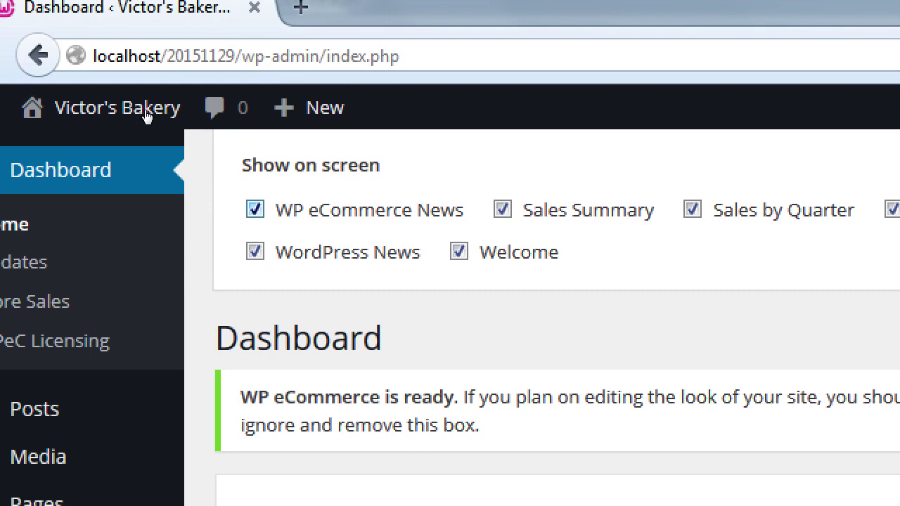
- Hide the WP eCommerce News, WordPress News and Welcome boxes in Screen Options
key(space)
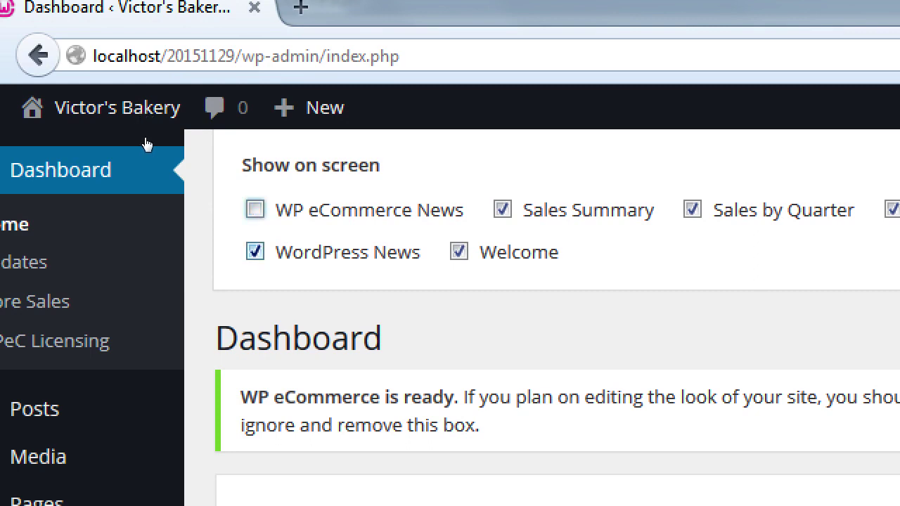
key(Tab)
key(Tab)
key(Tab)
key(Tab)
key(space)
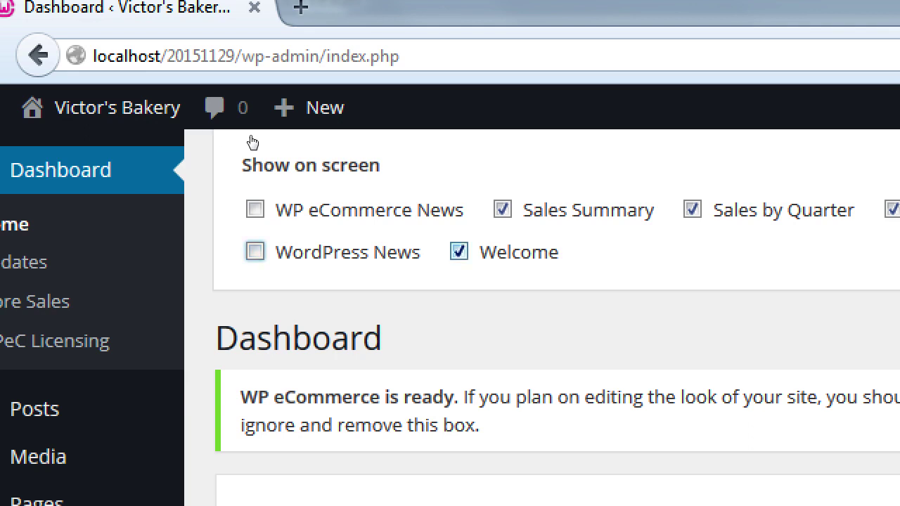
key(Tab)
key(space)
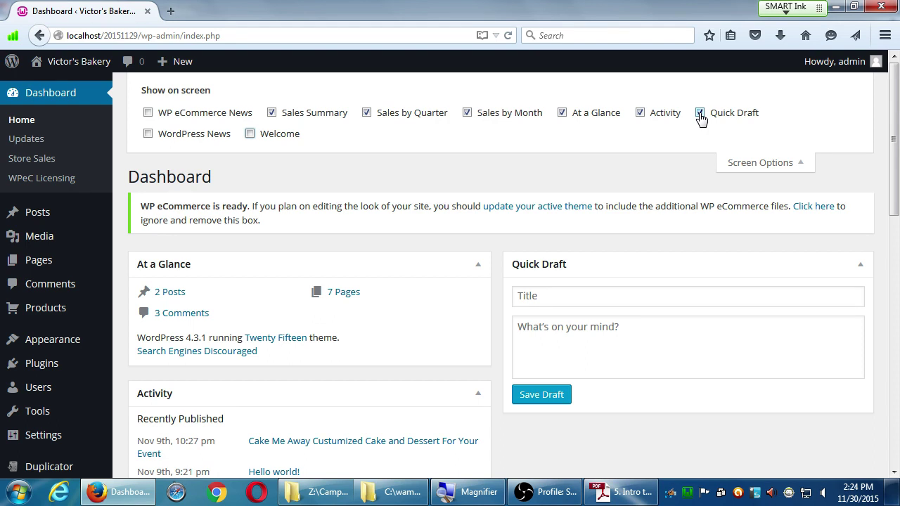
- Leave the Quick Draft box unchecked so it is hidden from the dashboard
click(700, 114)
click(700, 114)
click(700, 114)
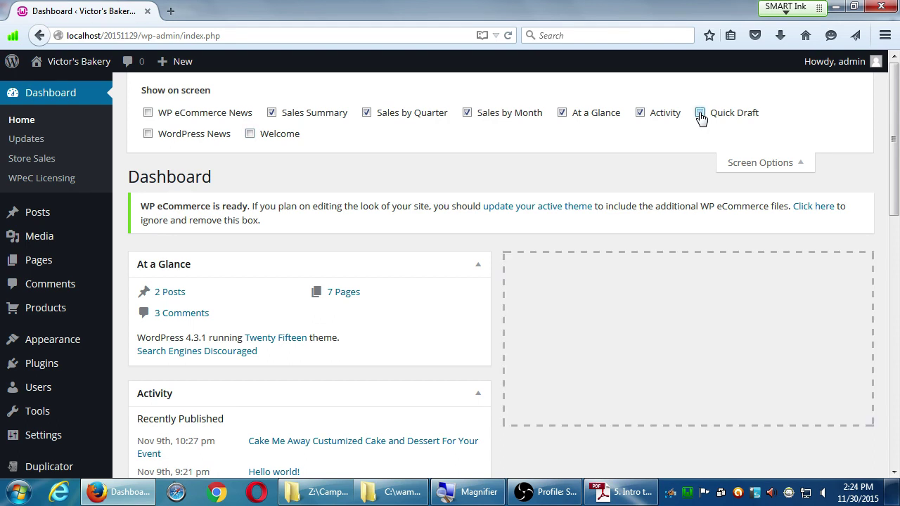
click(700, 114)
click(700, 114)
click(700, 114)
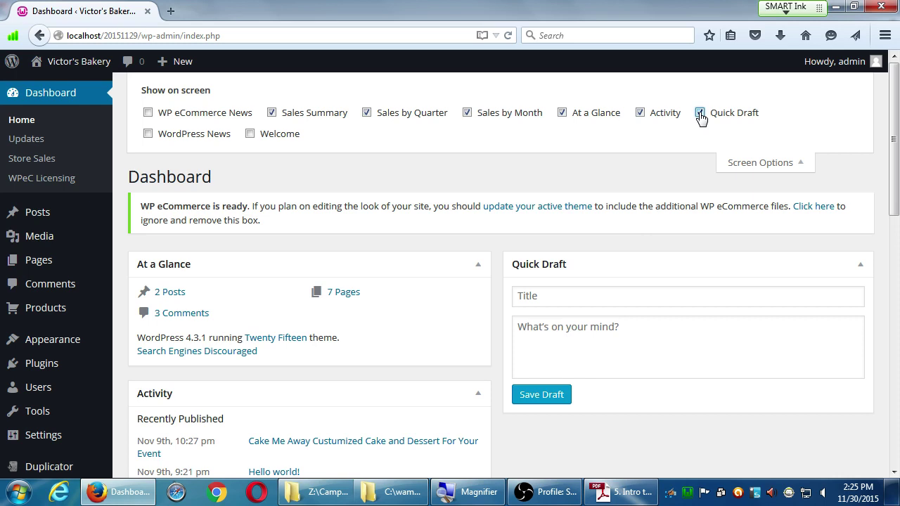
click(700, 114)
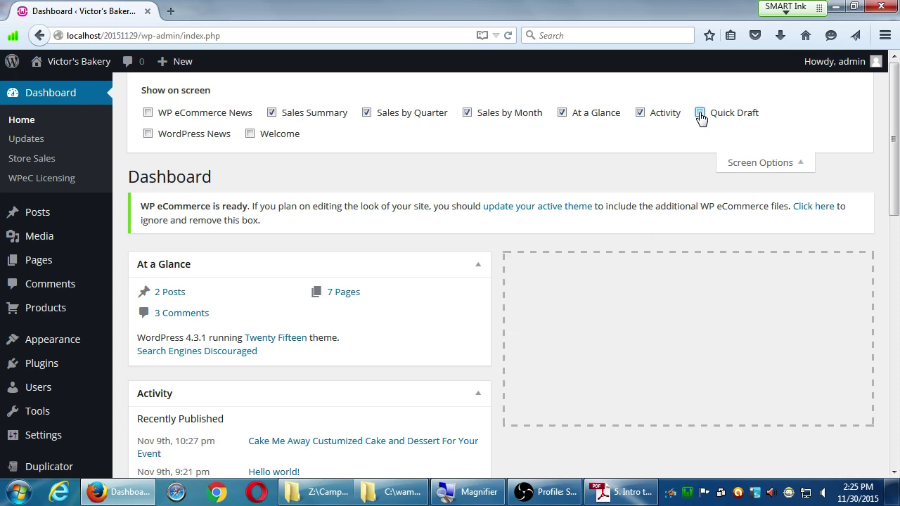
scroll(651, 321, down, 1)
scroll(648, 330, down, 7)
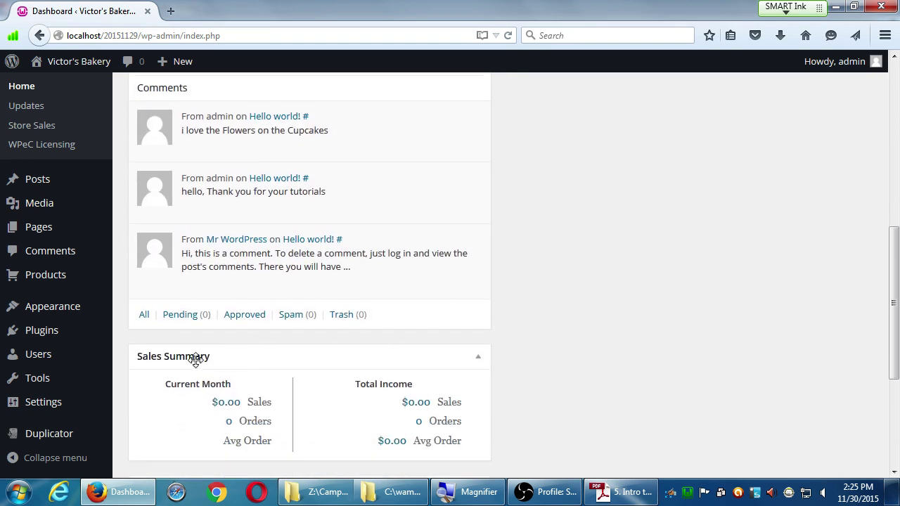
- Move Sales Summary, Sales by Month and Sales by Quarter, in that order, into the right column
drag(196, 360, 593, 273)
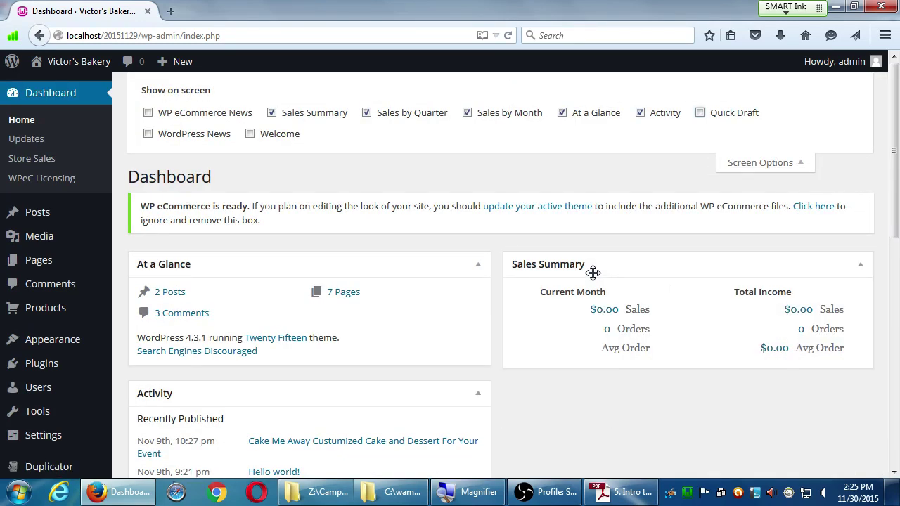
scroll(593, 273, down, 10)
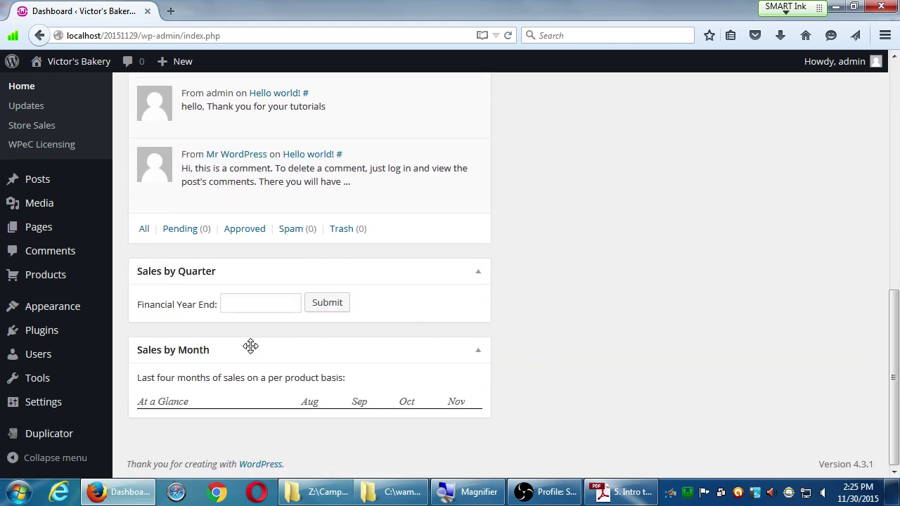
drag(251, 347, 595, 389)
scroll(596, 394, down, 3)
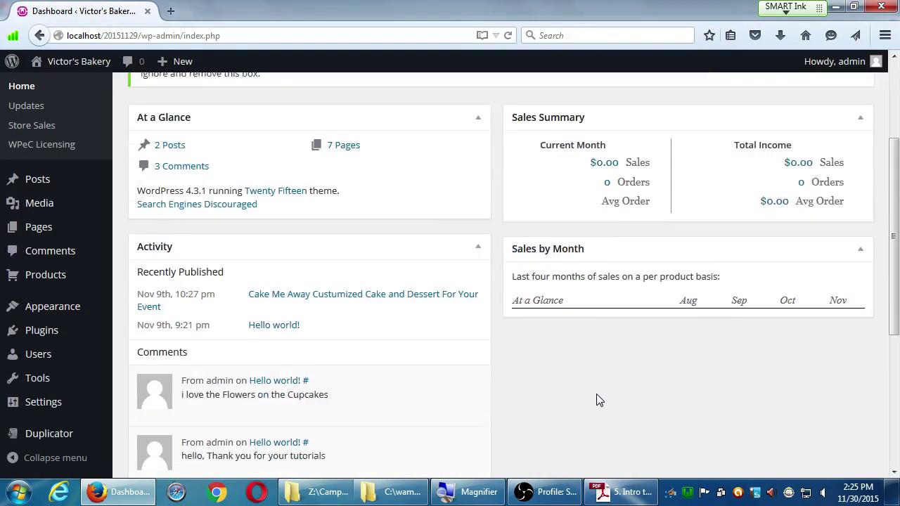
scroll(596, 400, down, 5)
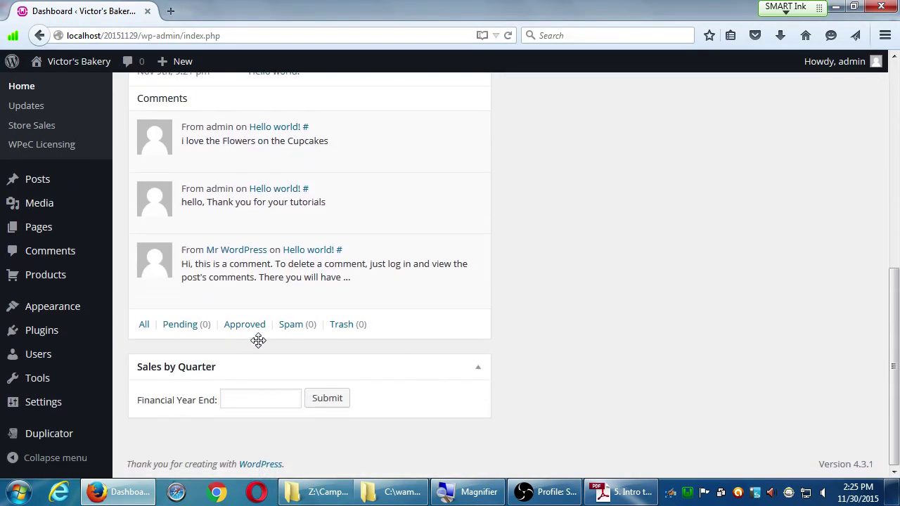
drag(258, 340, 595, 424)
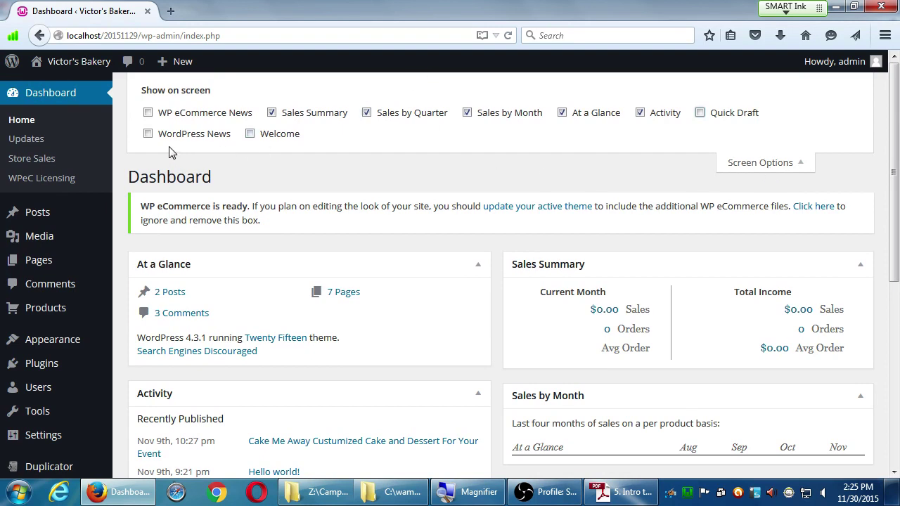
- Keep WP eCommerce News hidden, close Screen Options, and return to the plugin notes PDF
click(148, 113)
scroll(368, 296, down, 10)
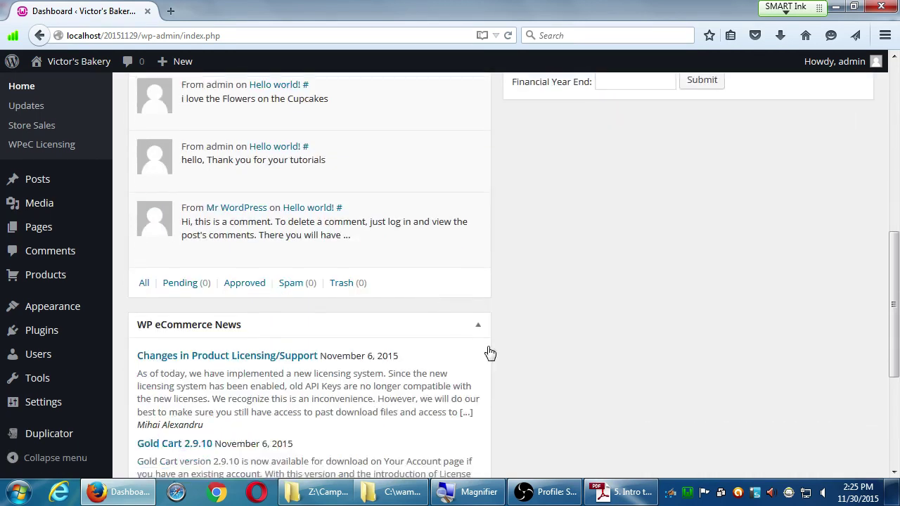
scroll(513, 362, down, 5)
scroll(532, 372, up, 1)
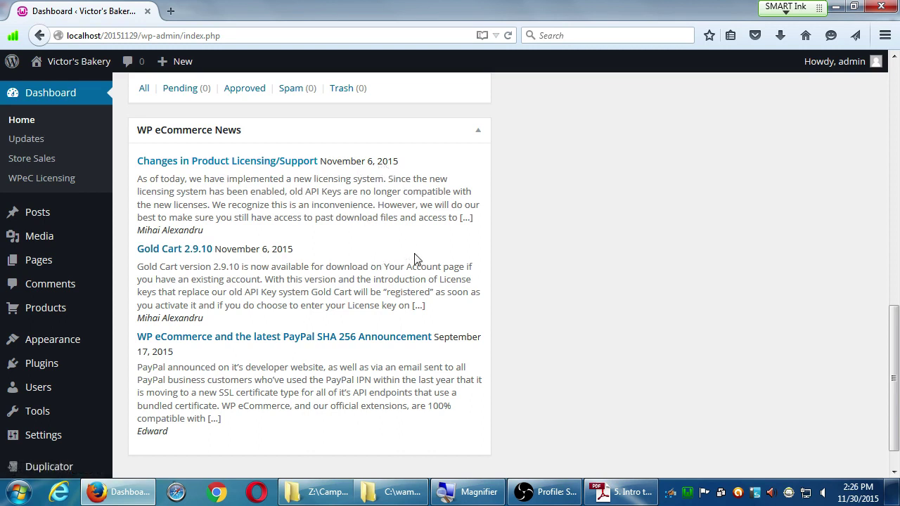
scroll(463, 345, up, 10)
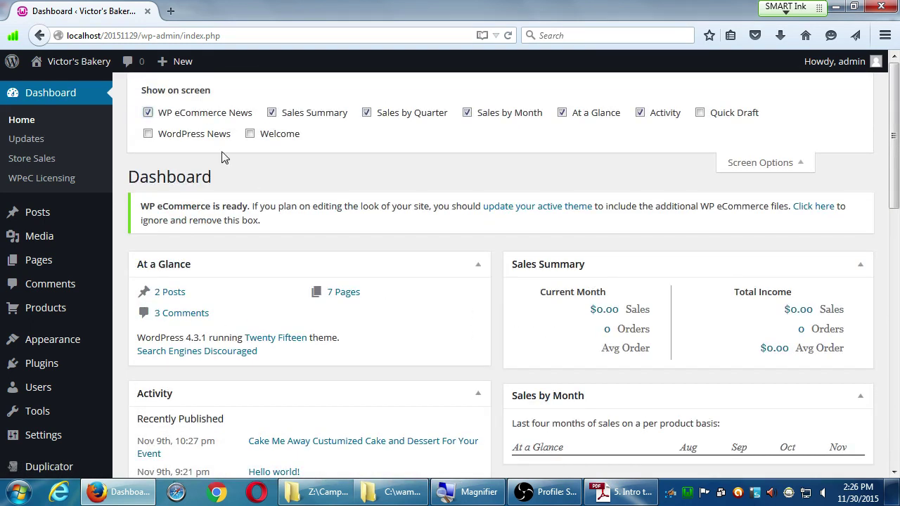
click(148, 113)
click(729, 162)
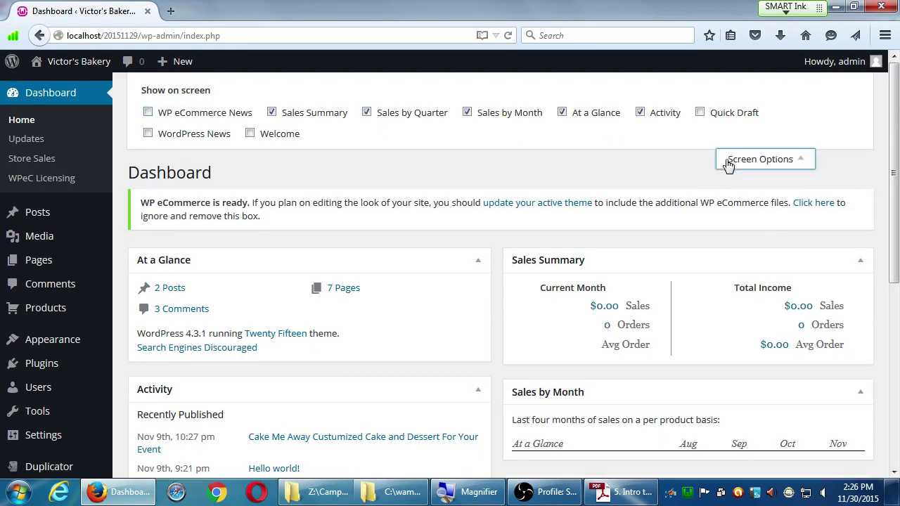
click(613, 495)
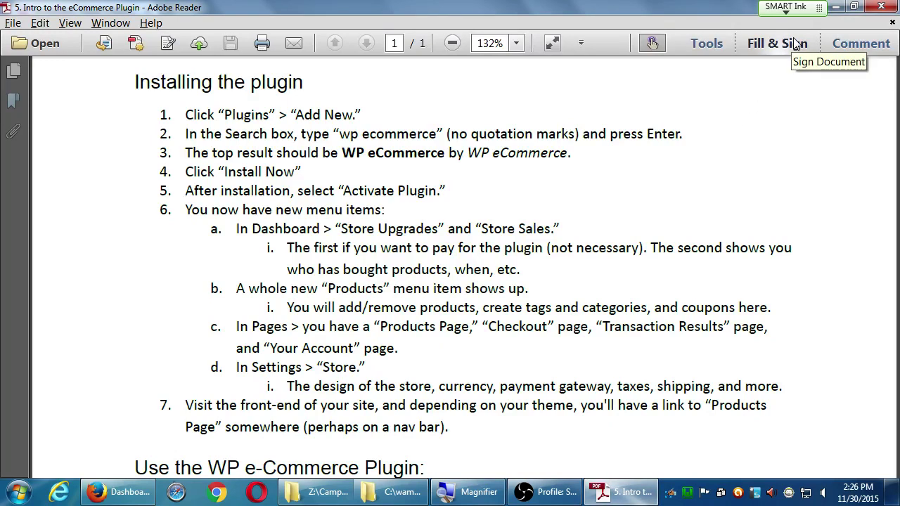
- Minimize Adobe Reader to return to the WordPress Dashboard
click(836, 7)
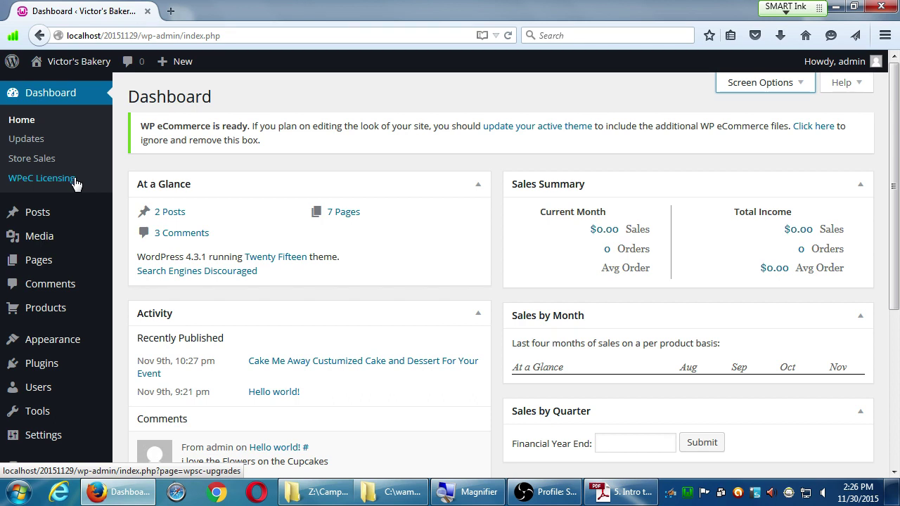
- Open Store Sales under Dashboard to view the empty Sales Log
click(33, 159)
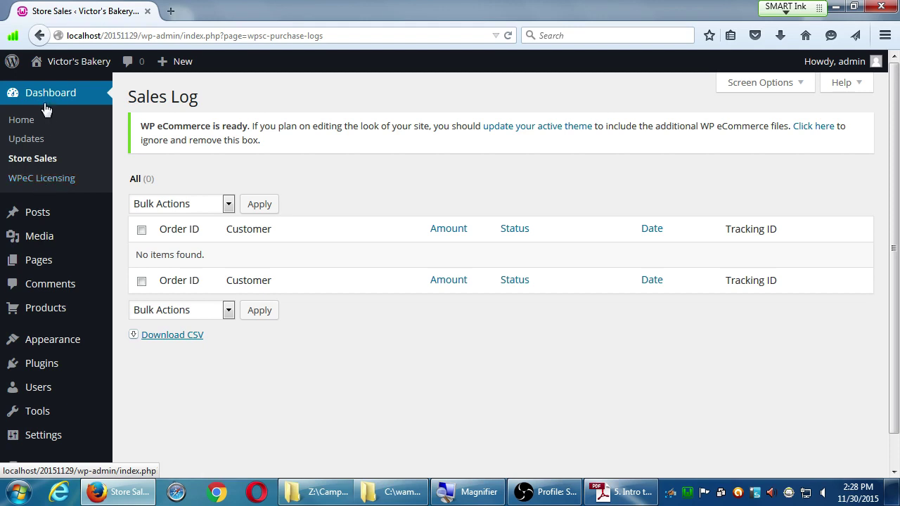
- View the WPeC Licensing page's empty licence list, then return to the plugin notes PDF
click(14, 181)
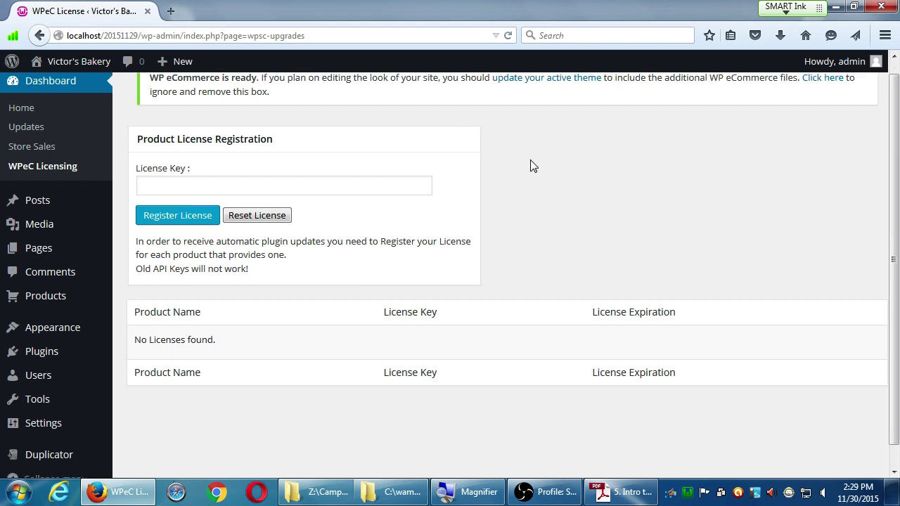
scroll(533, 169, down, 1)
scroll(536, 178, up, 1)
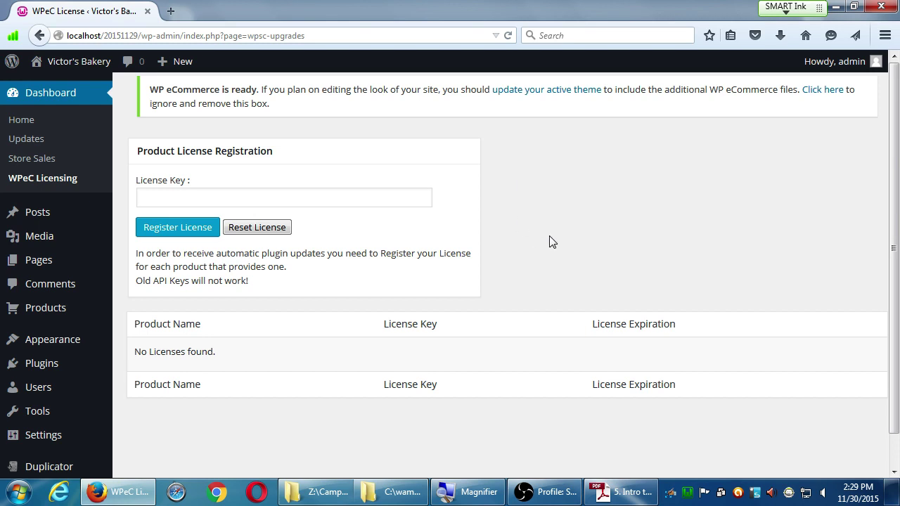
click(619, 493)
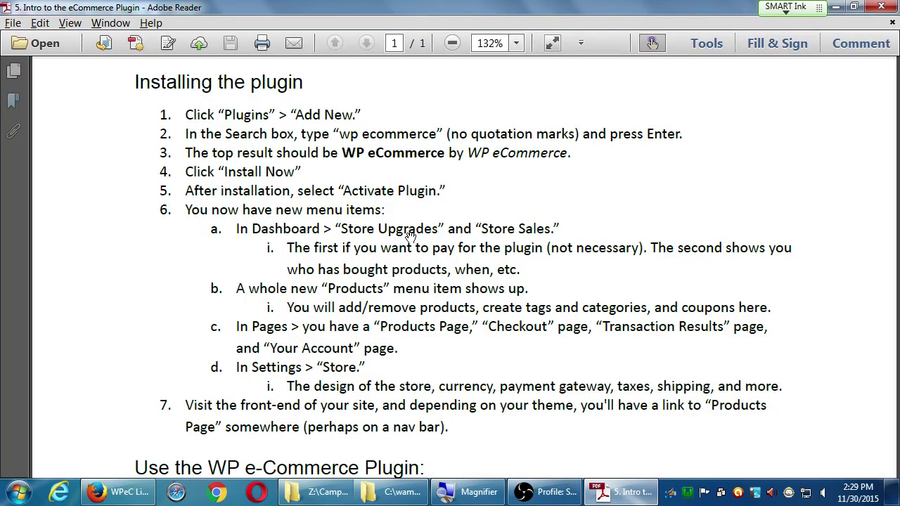
- Scroll the PDF to the Use the WP e-Commerce Plugin section, then minimize Adobe Reader
scroll(337, 225, down, 3)
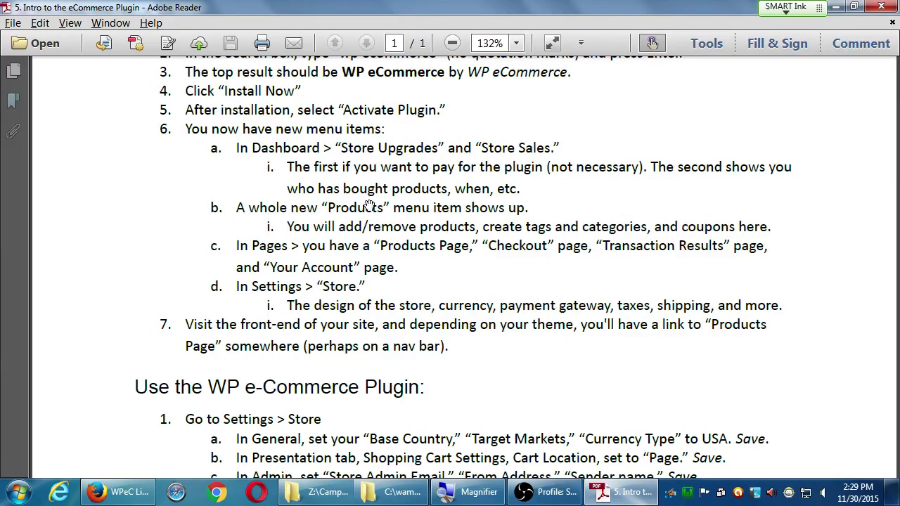
click(837, 14)
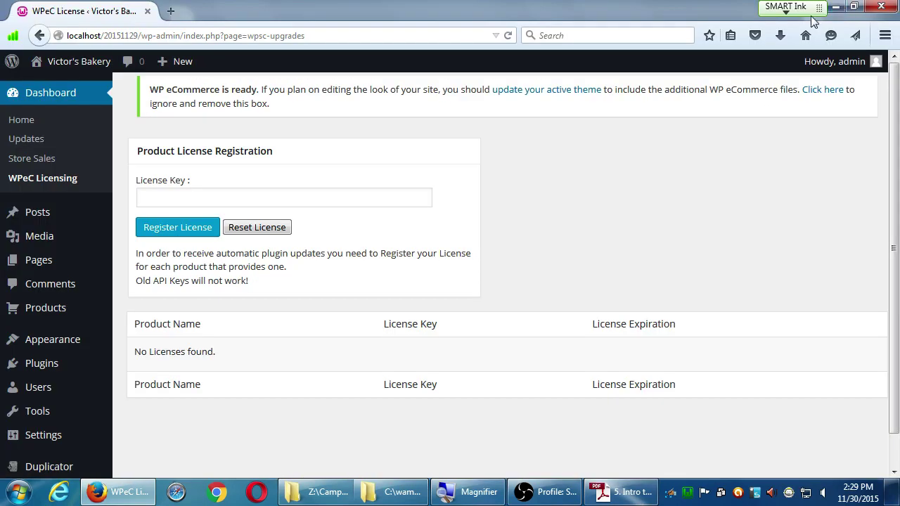
mouse_move(29, 319)
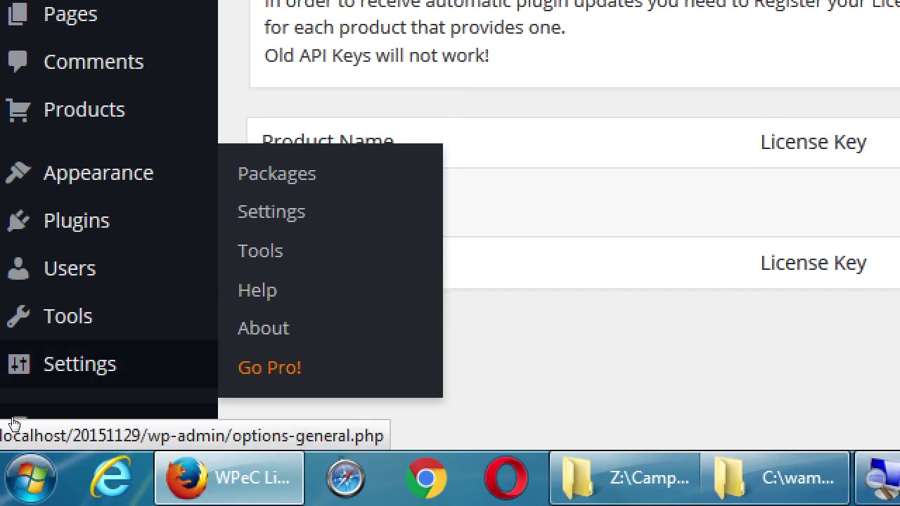
mouse_move(25, 318)
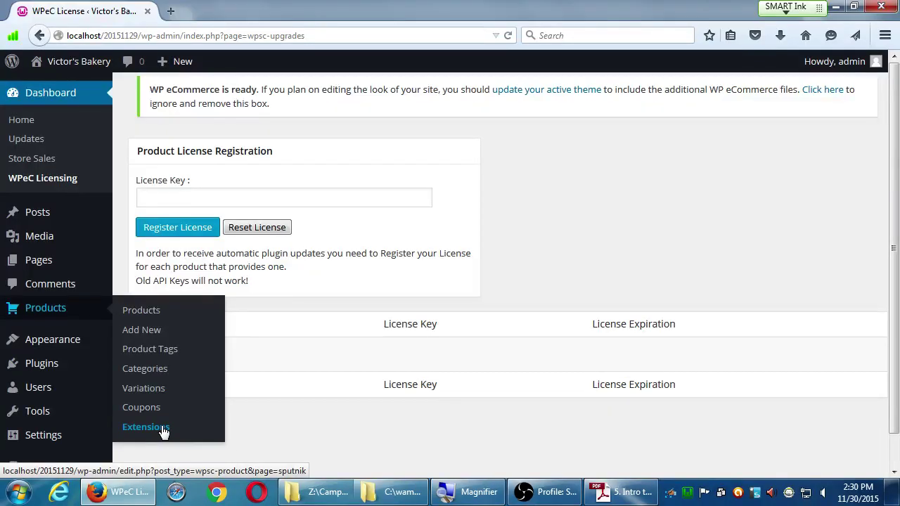
- Browse the Products > Extensions Marketplace with Gold Cart ($99.00) and Stripe Payments ($79.00)
click(162, 430)
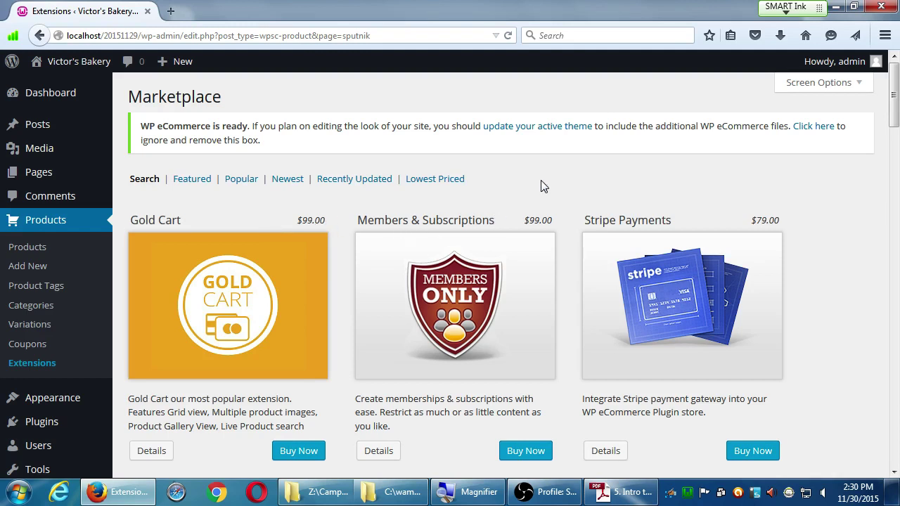
scroll(664, 224, down, 4)
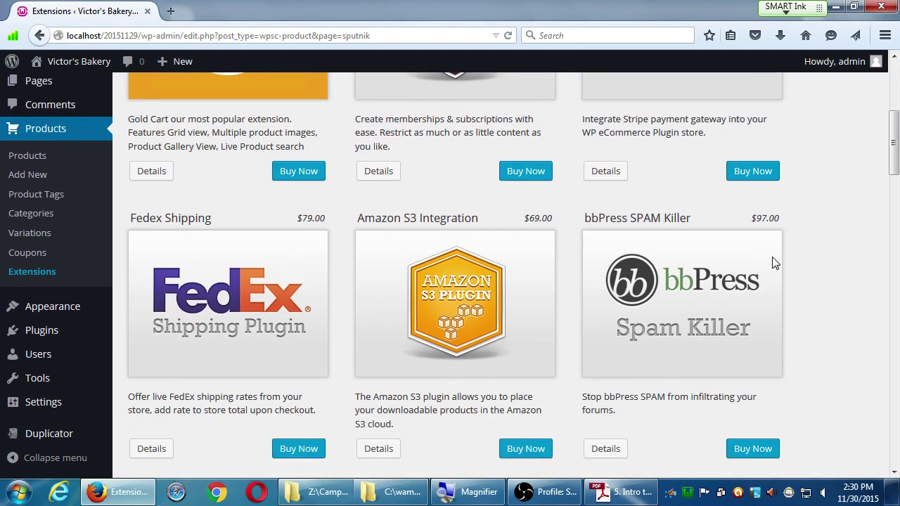
scroll(712, 279, down, 3)
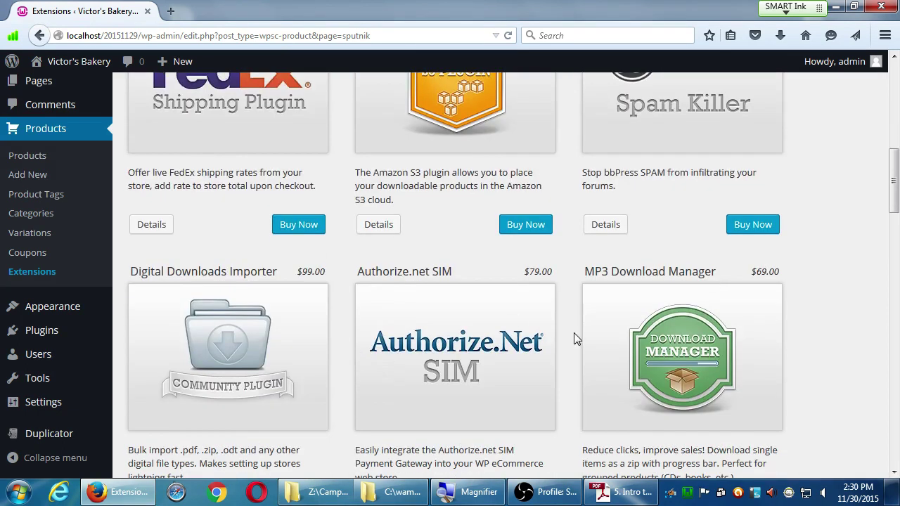
scroll(575, 339, down, 5)
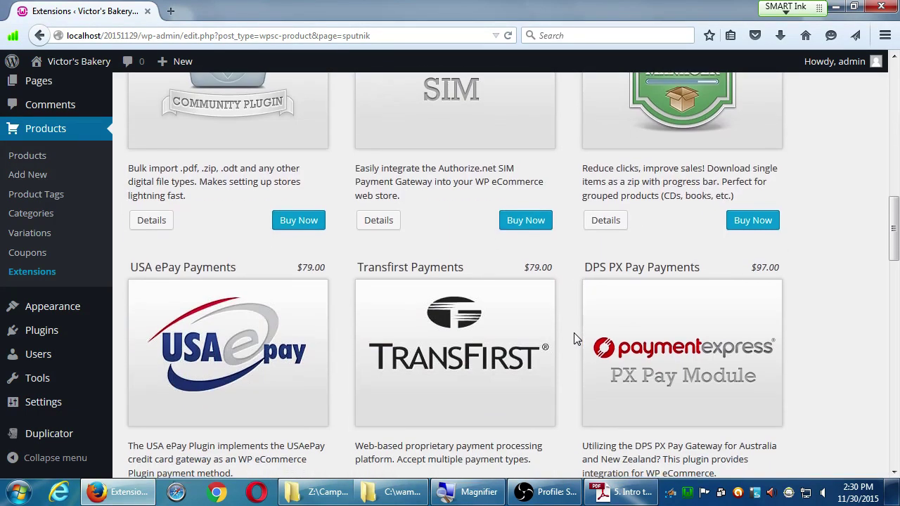
scroll(575, 338, up, 7)
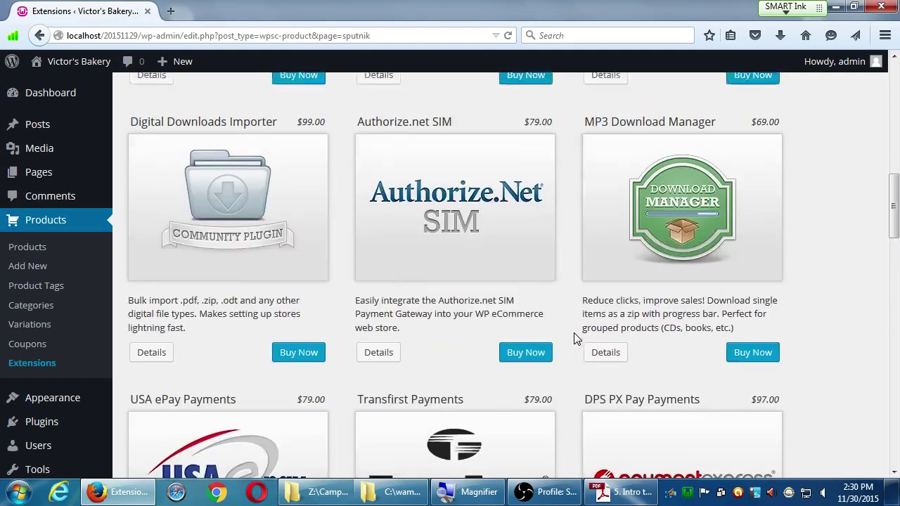
scroll(575, 338, up, 5)
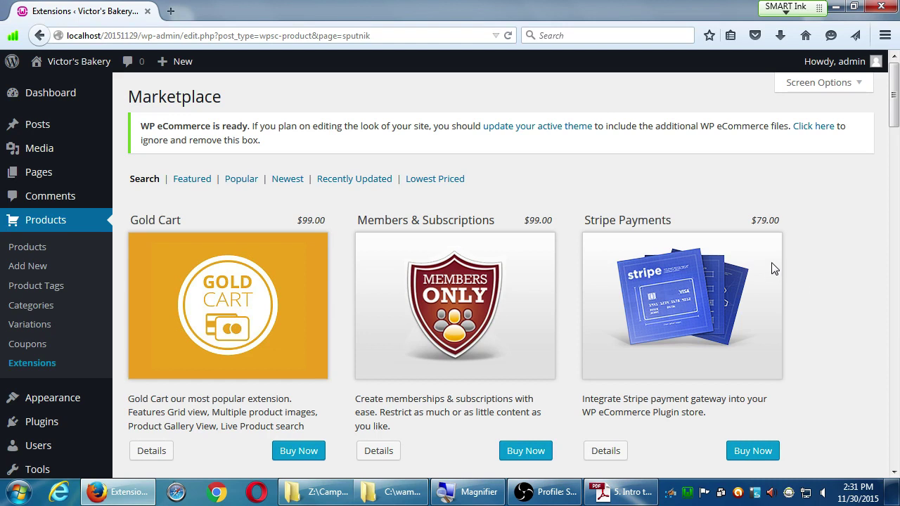
drag(599, 225, 663, 221)
click(663, 221)
scroll(758, 228, down, 5)
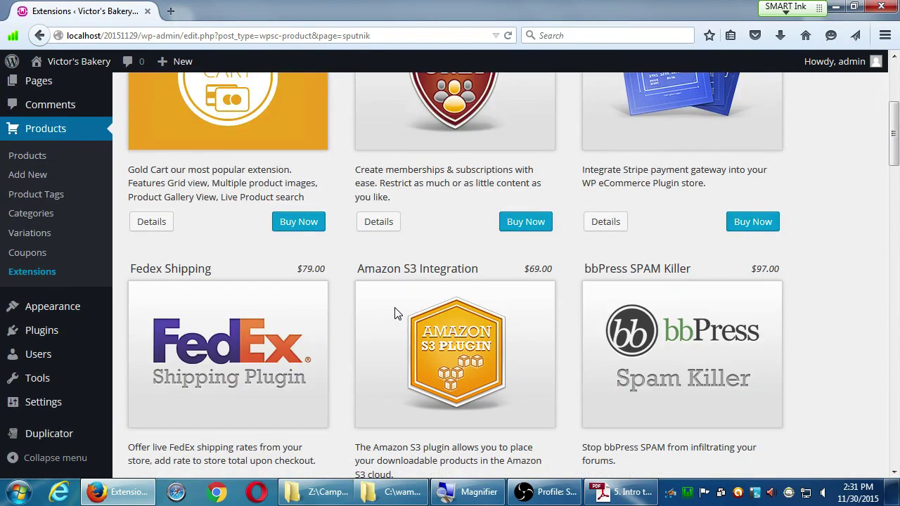
scroll(395, 313, down, 5)
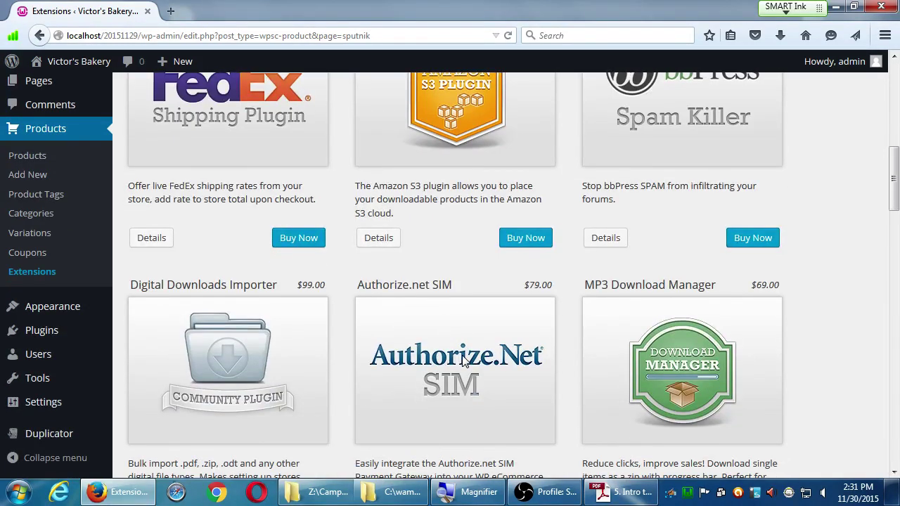
scroll(502, 309, down, 5)
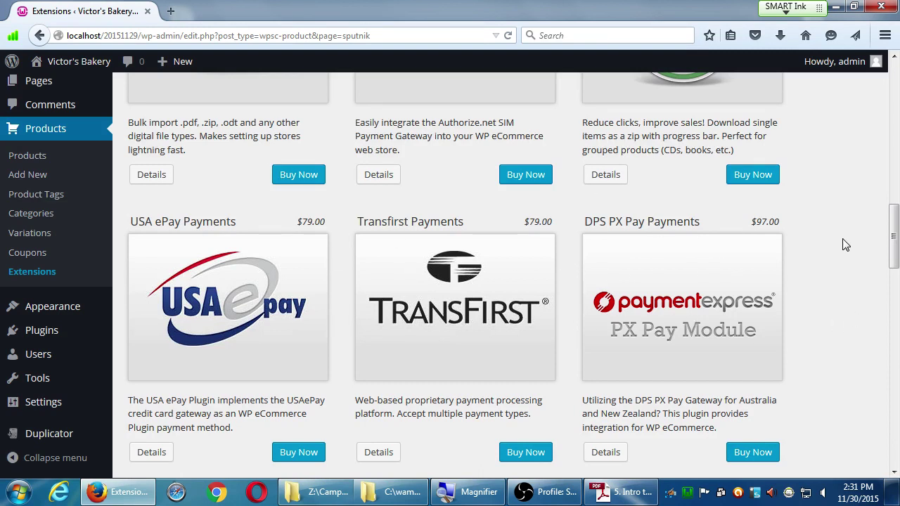
scroll(837, 229, down, 5)
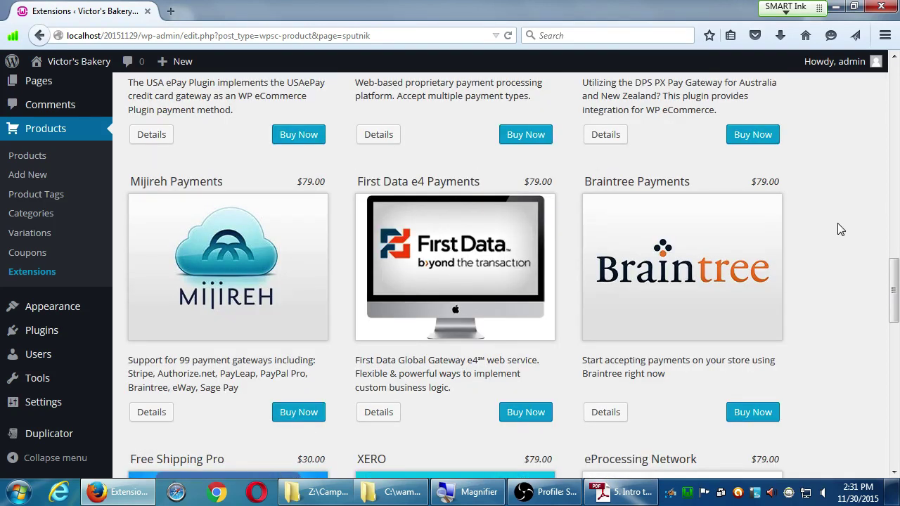
scroll(796, 263, down, 3)
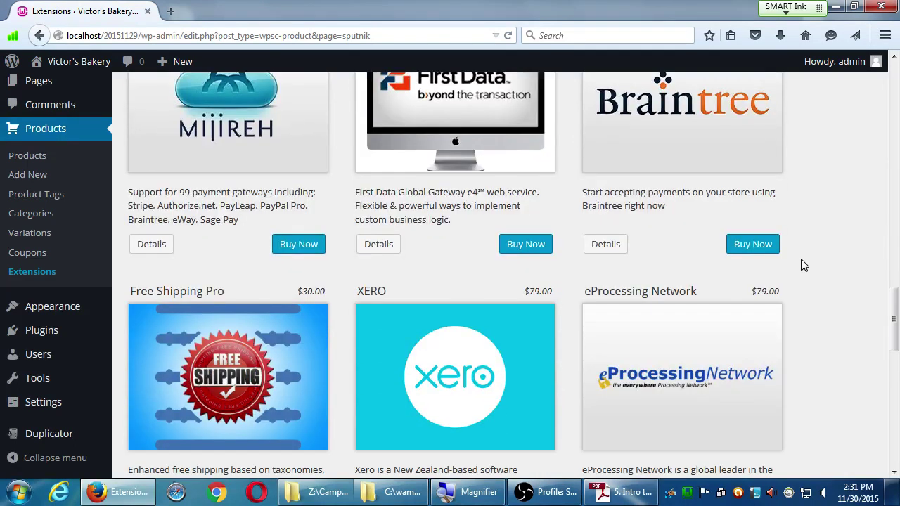
scroll(805, 265, down, 1)
scroll(806, 260, up, 4)
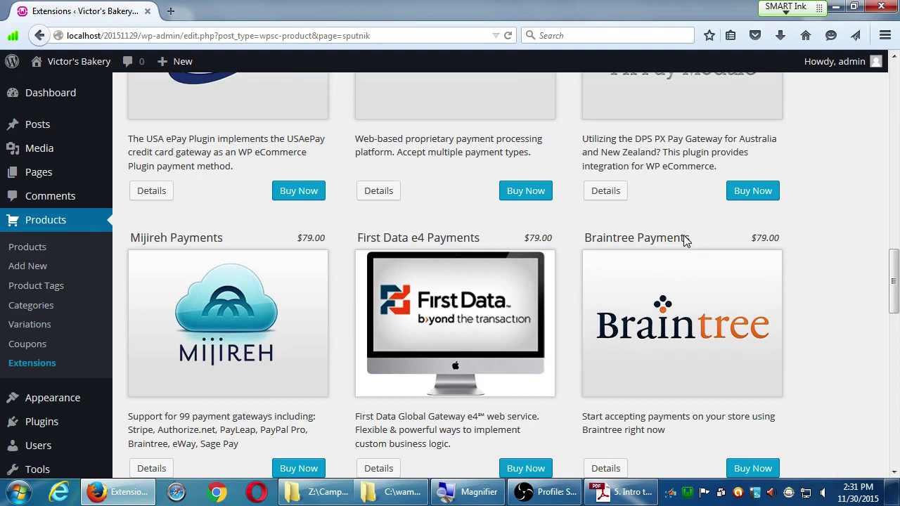
drag(612, 239, 667, 241)
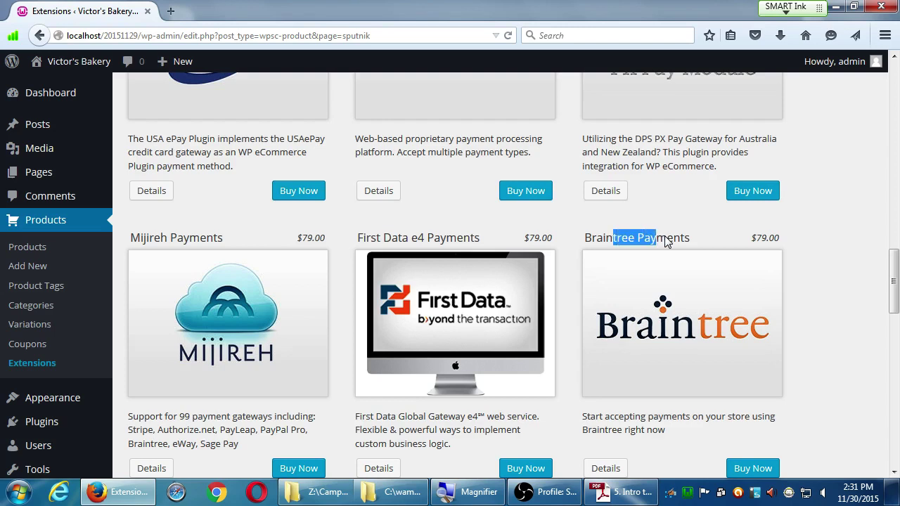
click(823, 239)
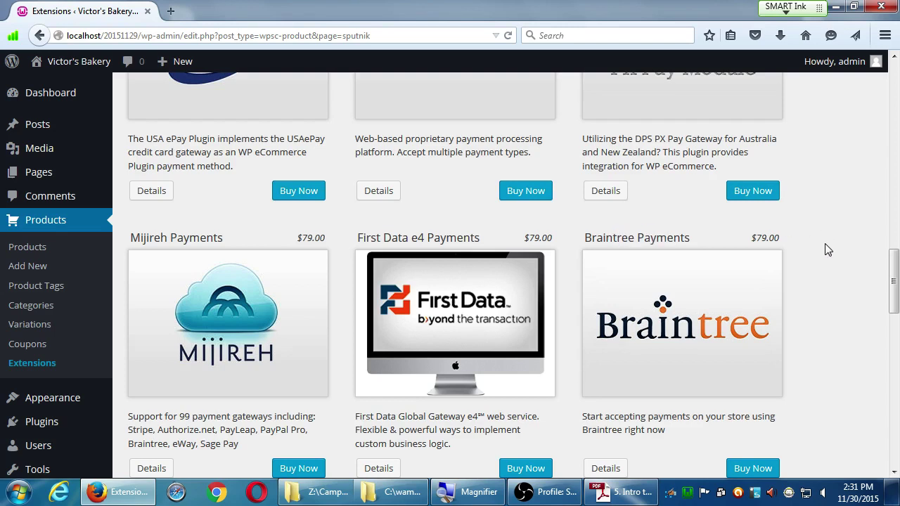
drag(754, 237, 810, 231)
click(828, 230)
scroll(781, 243, up, 15)
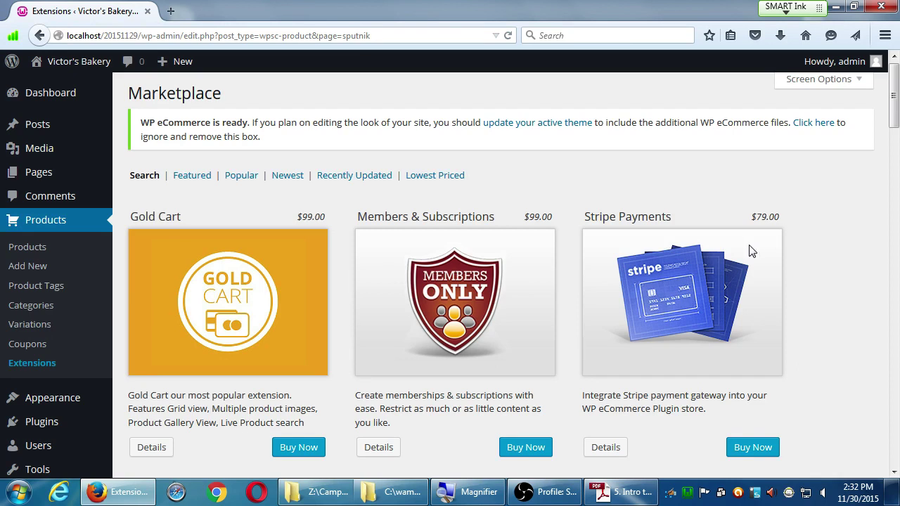
scroll(745, 254, down, 10)
scroll(737, 257, down, 11)
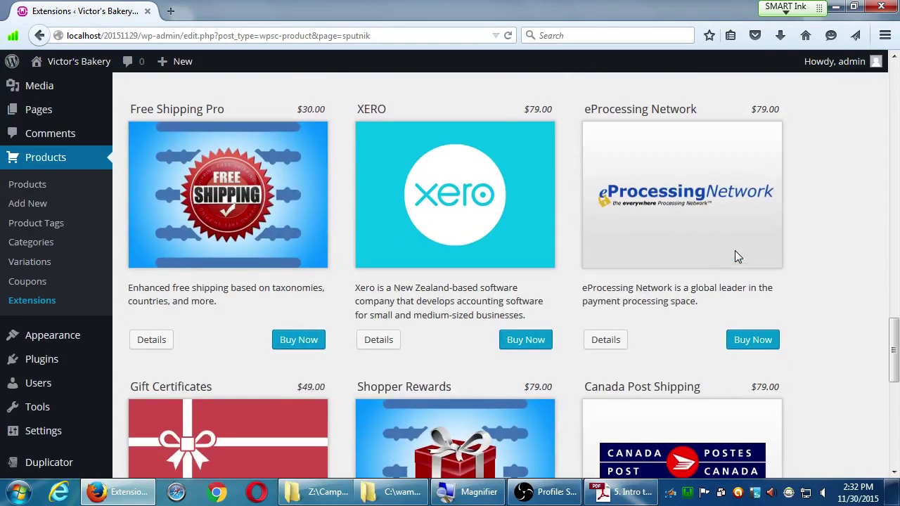
scroll(735, 251, up, 5)
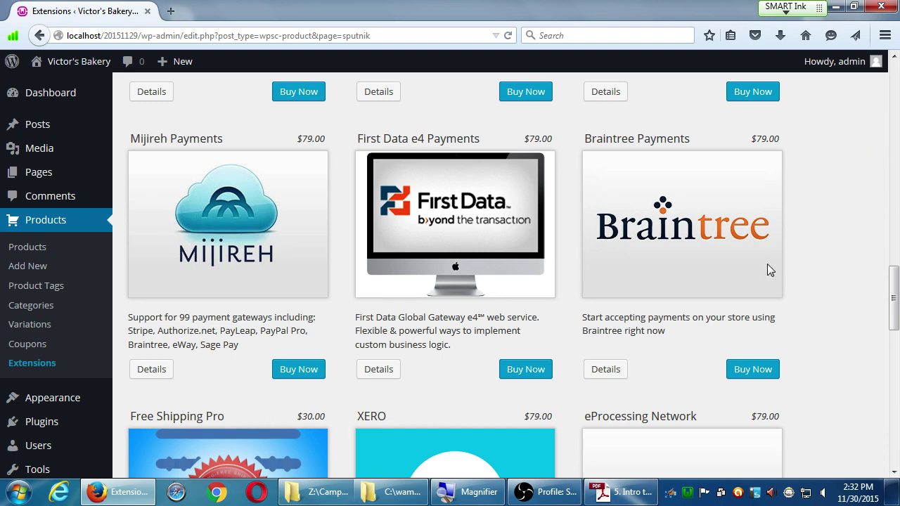
click(602, 499)
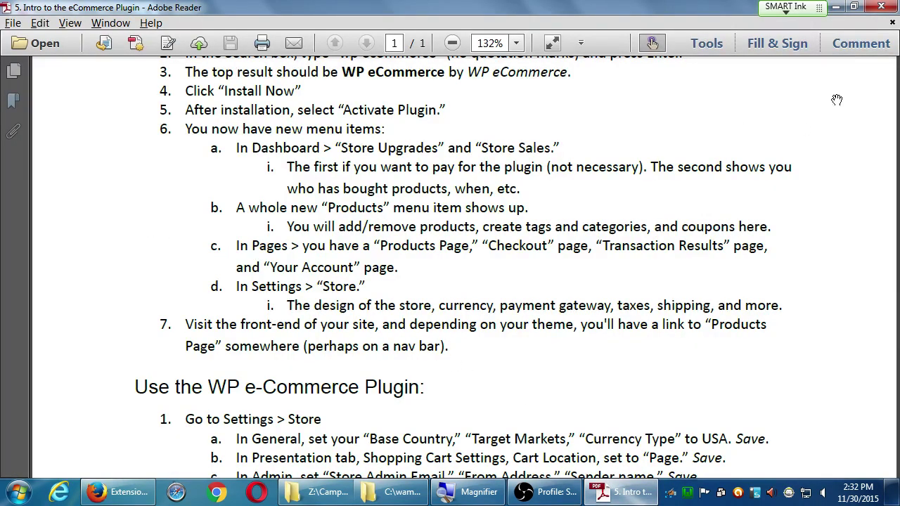
click(836, 6)
scroll(4, 318, down, 3)
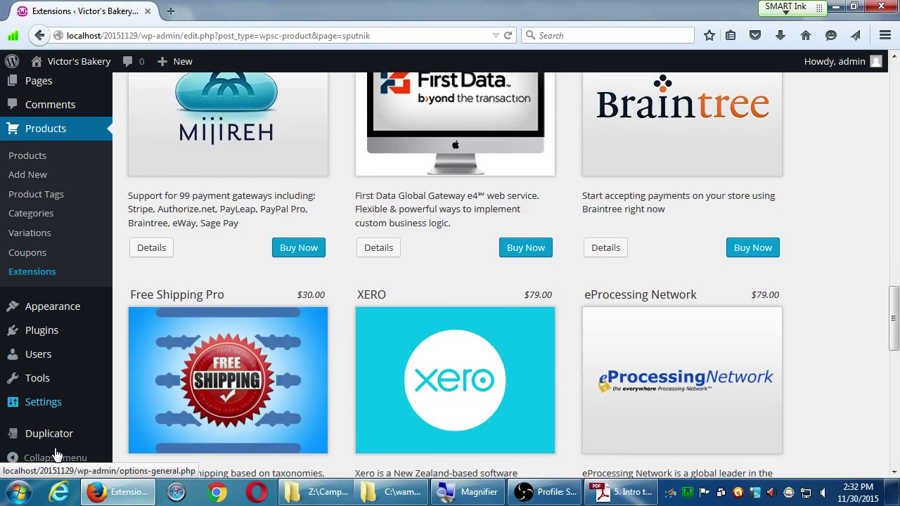
mouse_move(57, 352)
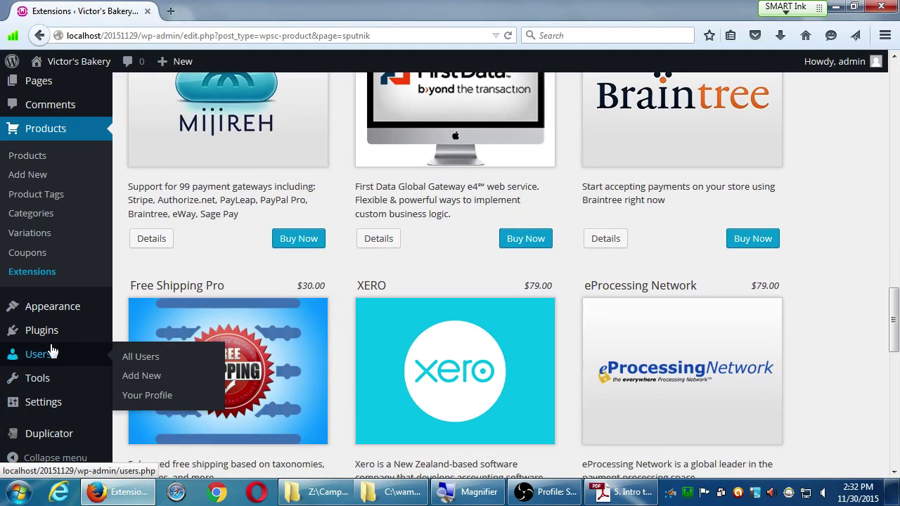
scroll(54, 345, up, 3)
- Look through the site's Pages list, then bring the WP eCommerce instructions PDF forward
click(56, 182)
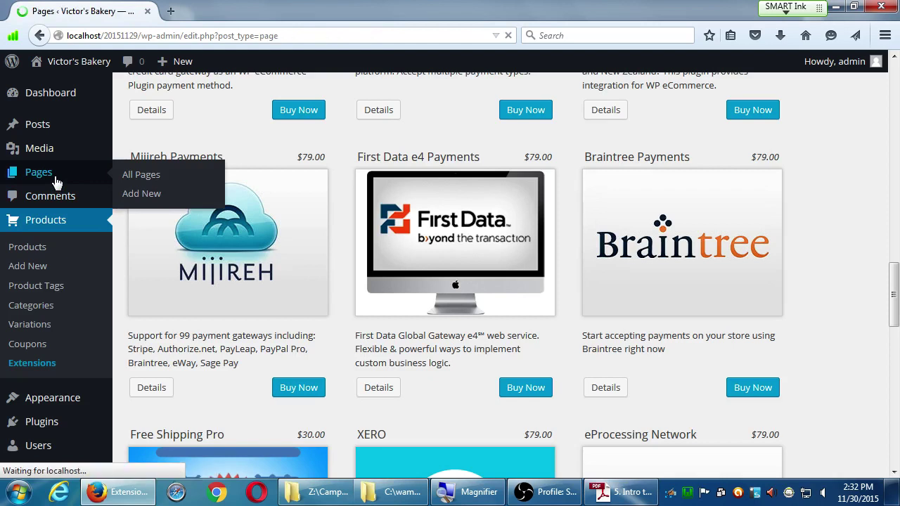
scroll(215, 303, down, 3)
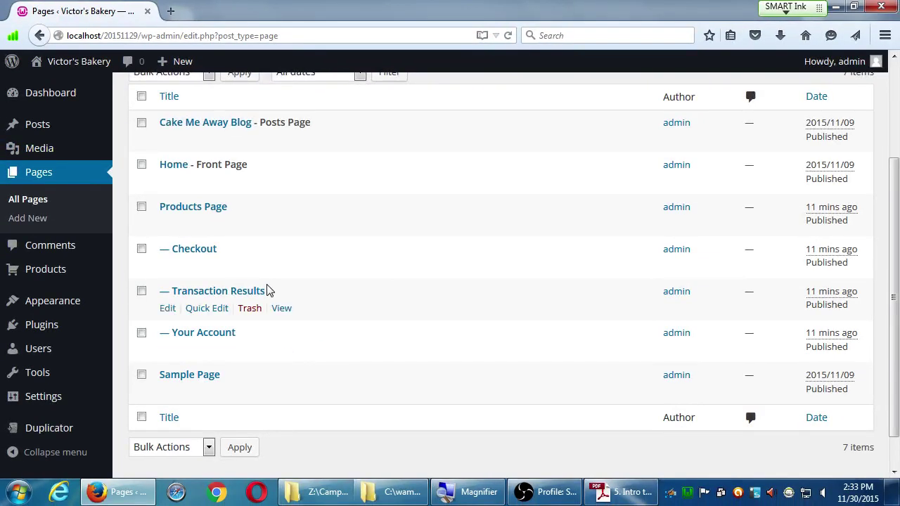
click(621, 496)
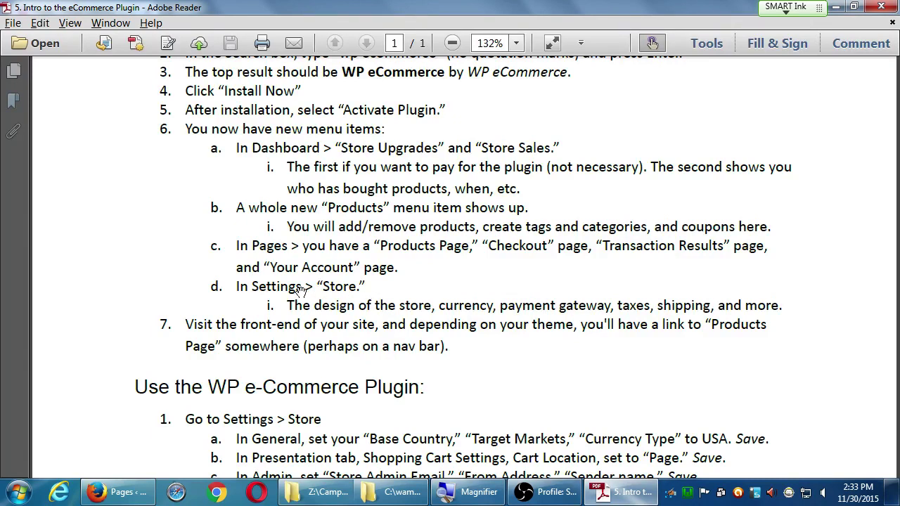
- Minimize the PDF to return to All Pages, showing Products Page, Checkout, Transaction Results and Your Account
click(836, 7)
scroll(70, 379, down, 1)
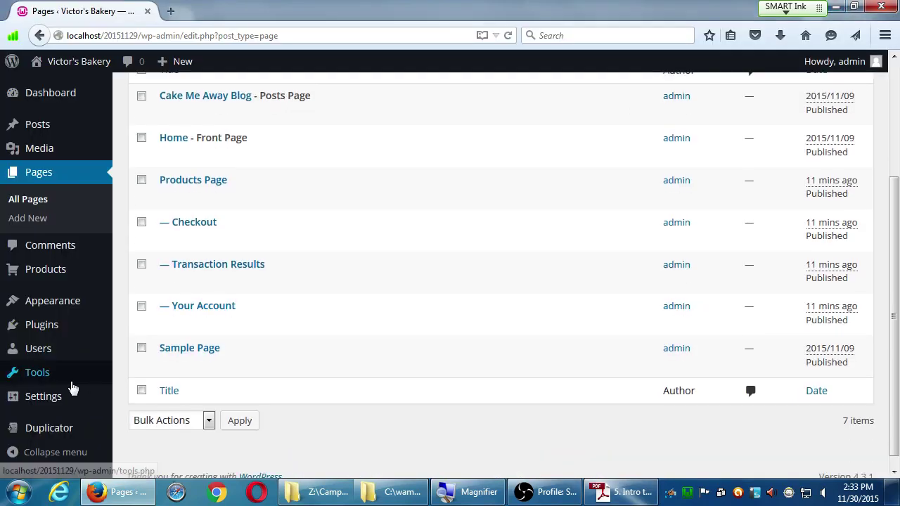
mouse_move(60, 398)
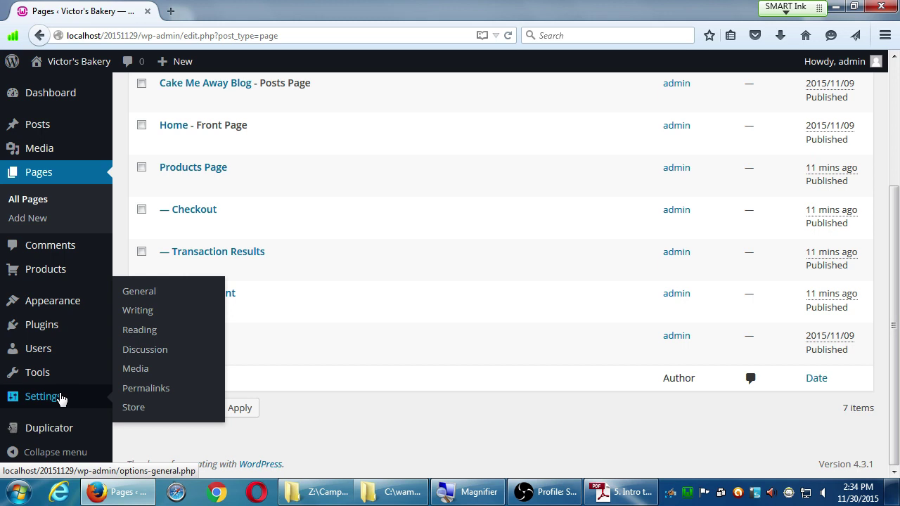
mouse_move(73, 106)
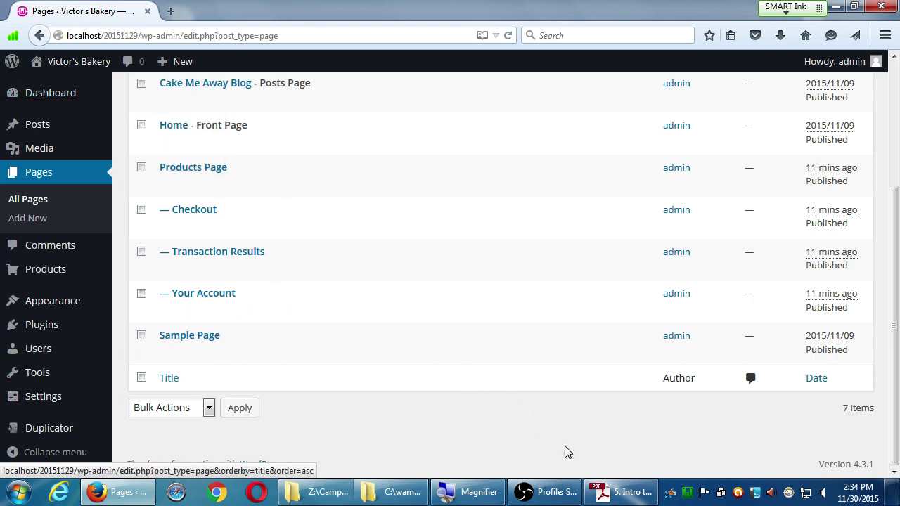
mouse_move(632, 487)
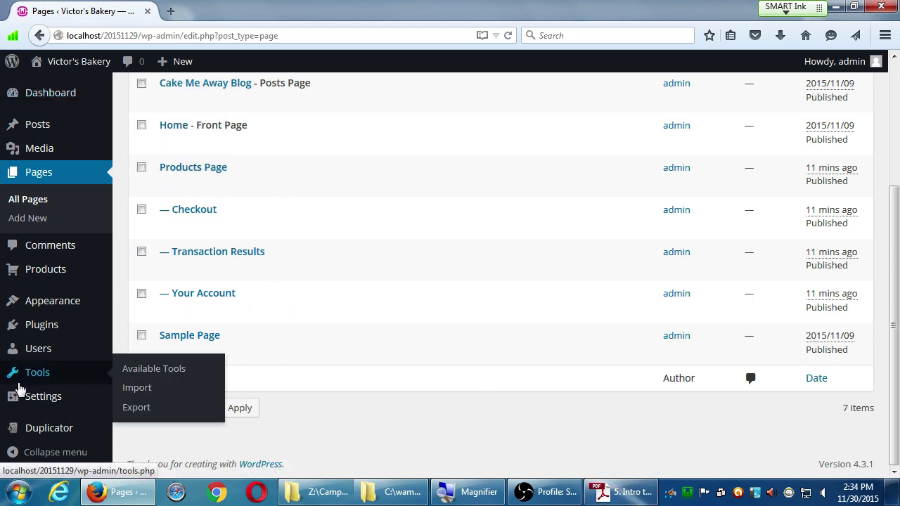
mouse_move(17, 398)
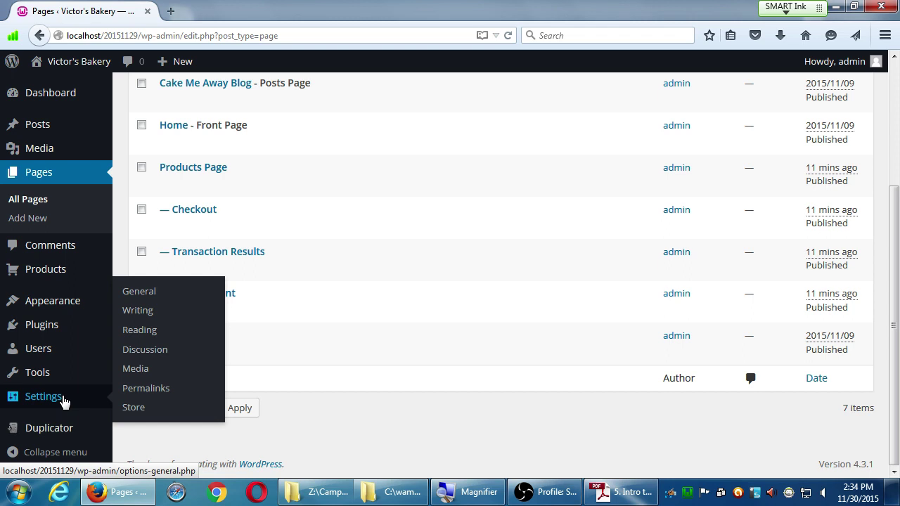
- Open Settings > Store and choose USA as the Base Country/Region
click(131, 411)
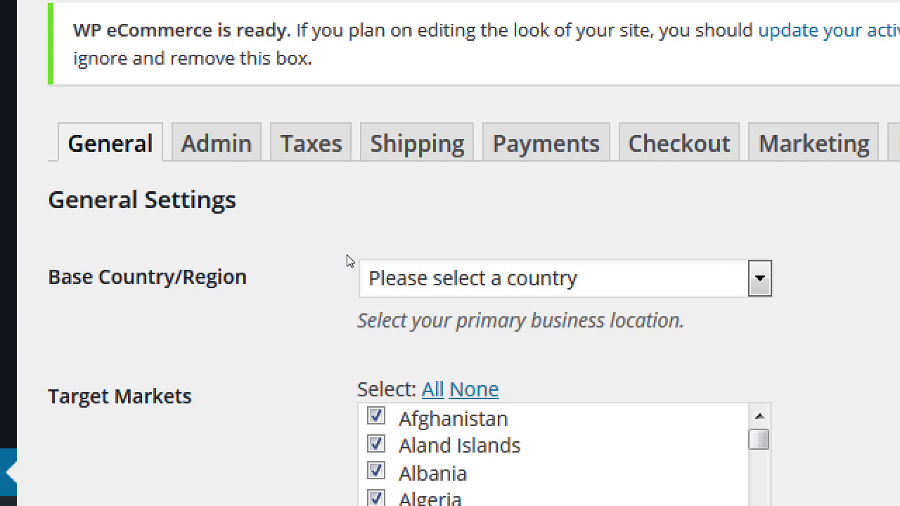
click(347, 256)
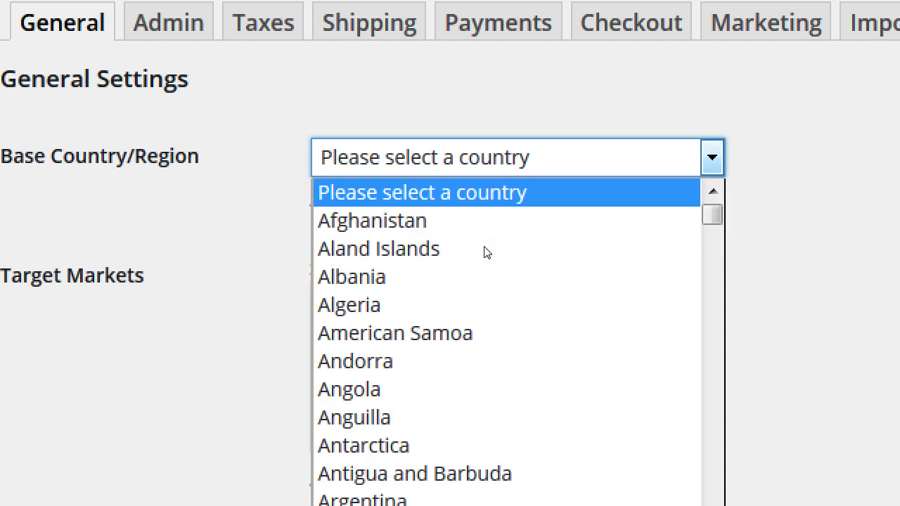
text(USA)
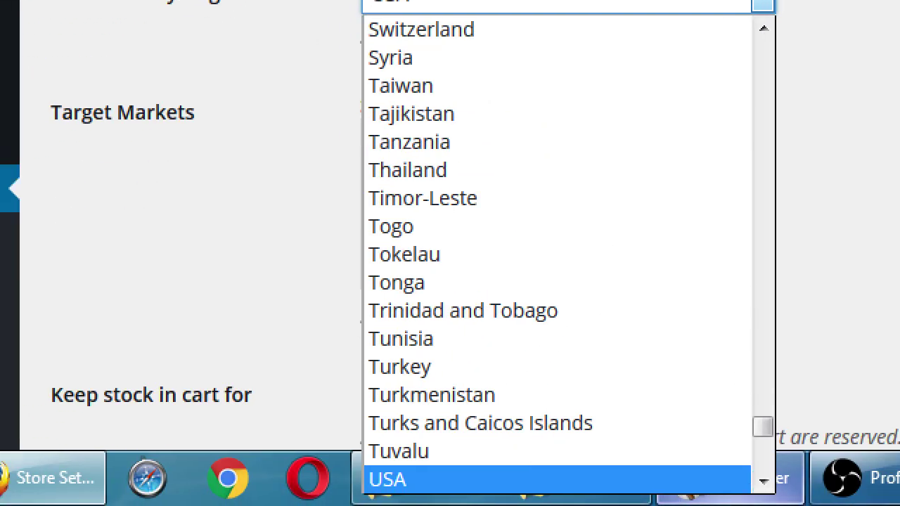
key(Up)
key(Up)
key(Down)
key(Down)
key(Return)
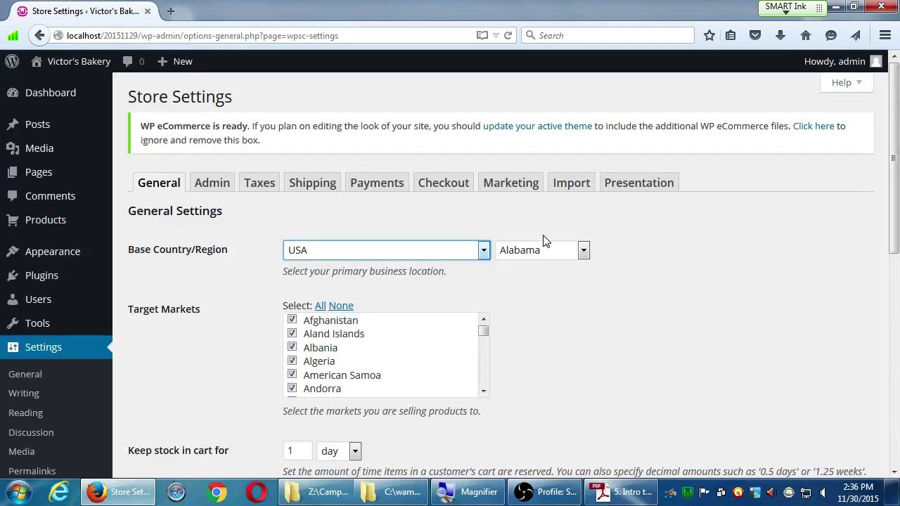
- Pick California in the base region dropdown in place of Alabama
click(725, 275)
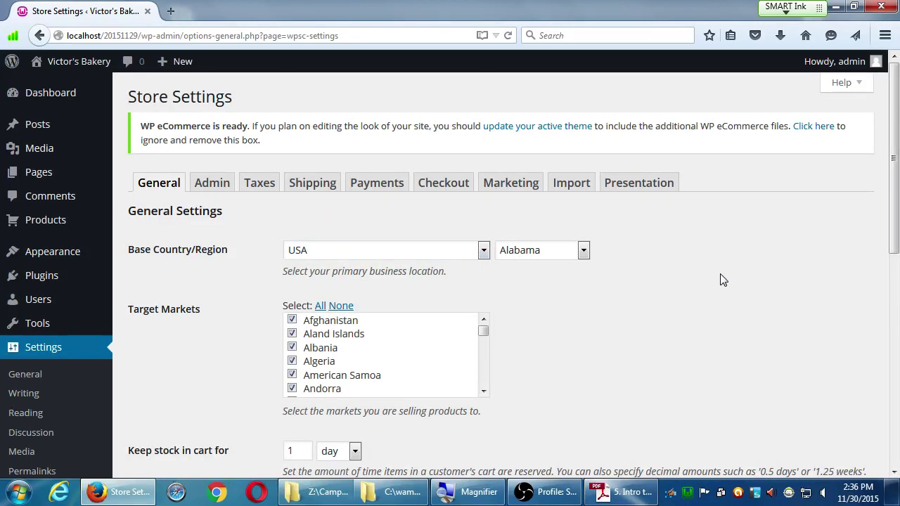
scroll(888, 251, down, 1)
scroll(887, 251, down, 10)
scroll(882, 176, up, 10)
click(581, 255)
key(c)
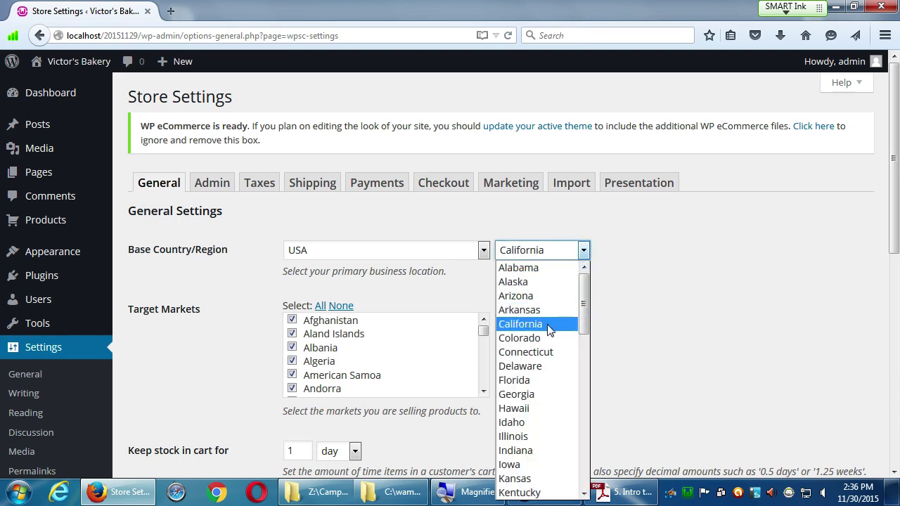
click(551, 325)
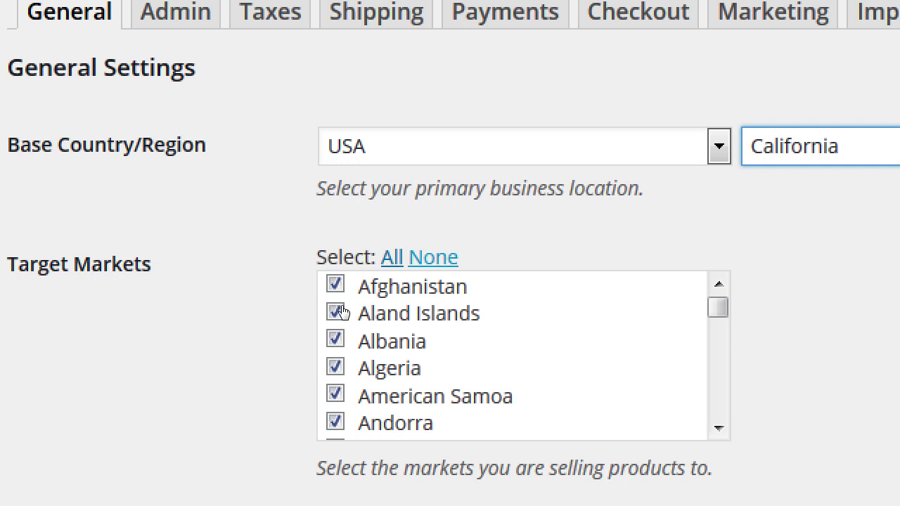
- Clear all Target Markets with None, then tick USA in the country list
key(Tab)
key(Tab)
key(Return)
scroll(488, 394, down, 8)
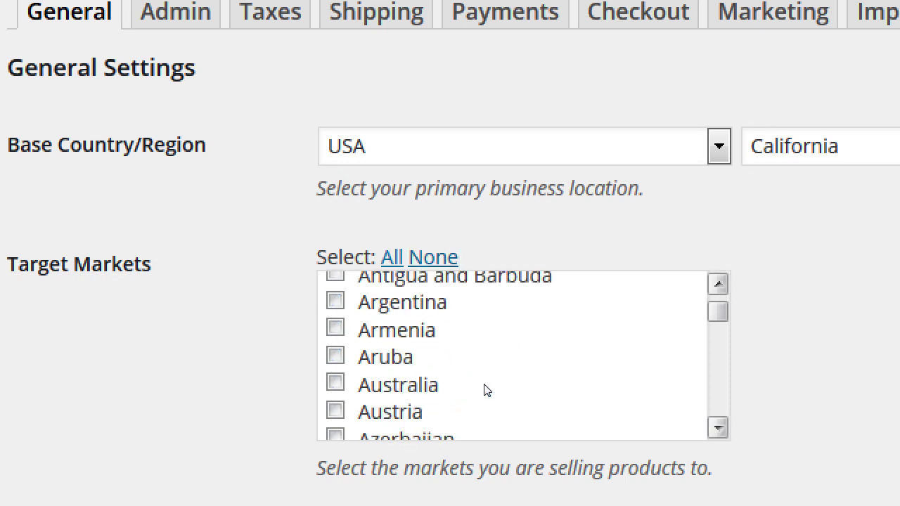
scroll(488, 392, down, 17)
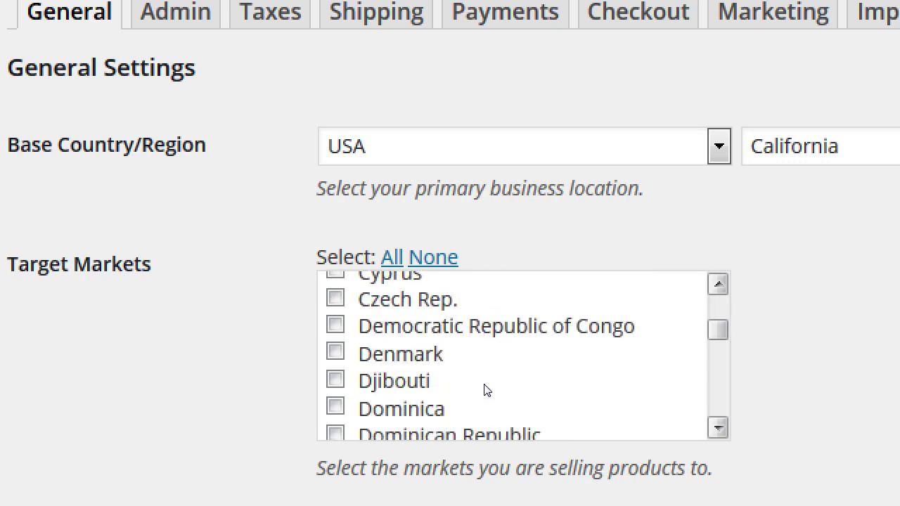
scroll(488, 392, down, 18)
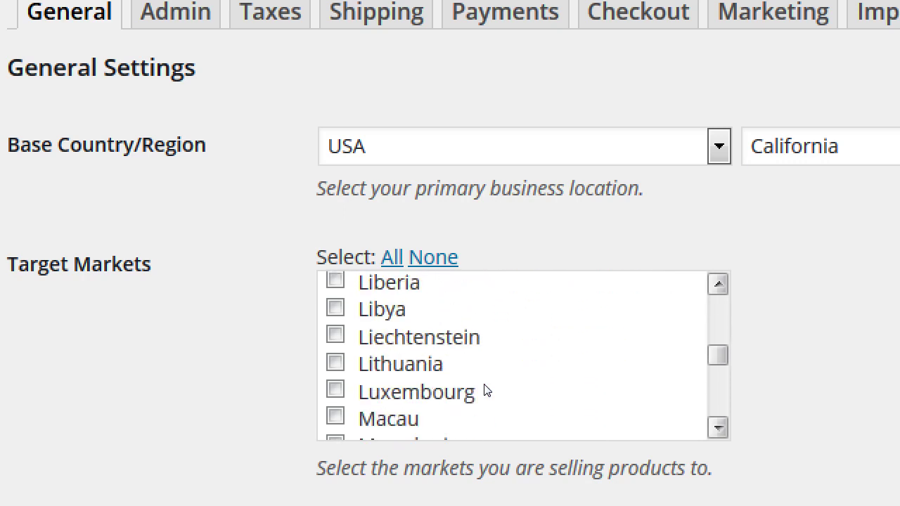
scroll(488, 391, down, 18)
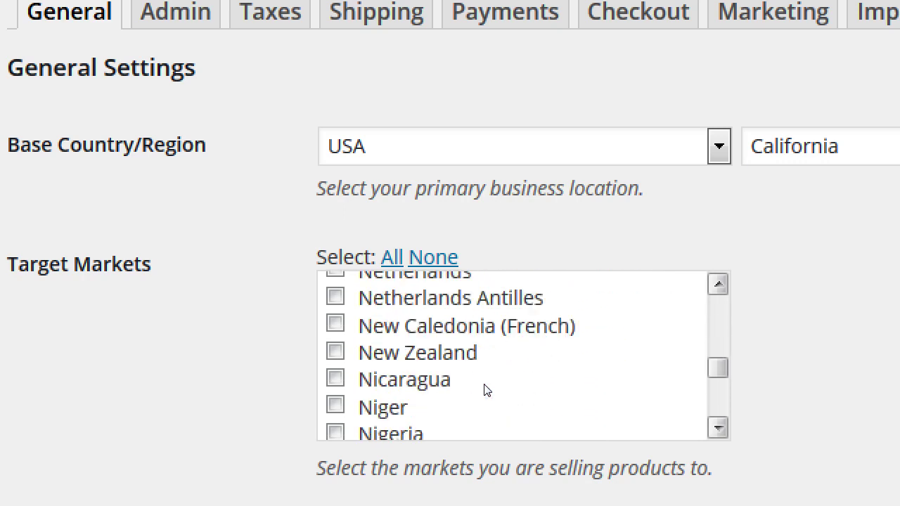
scroll(489, 392, down, 18)
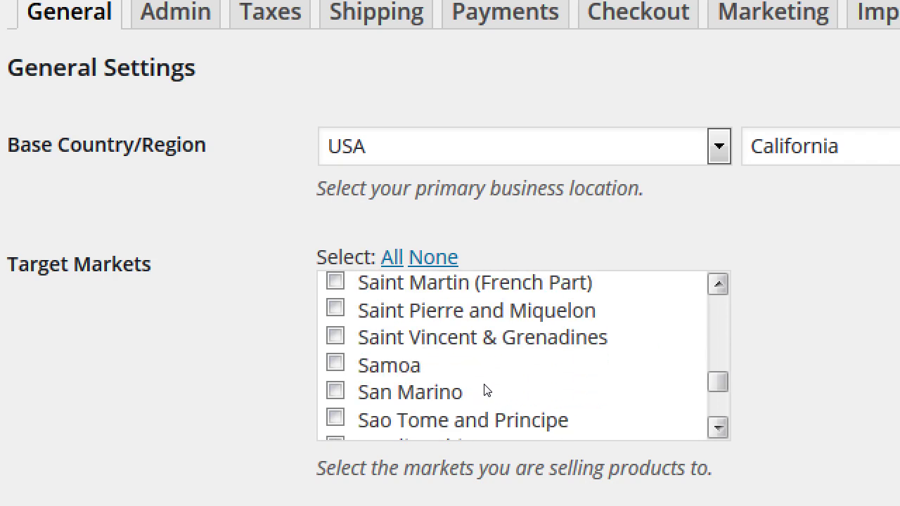
scroll(488, 391, down, 9)
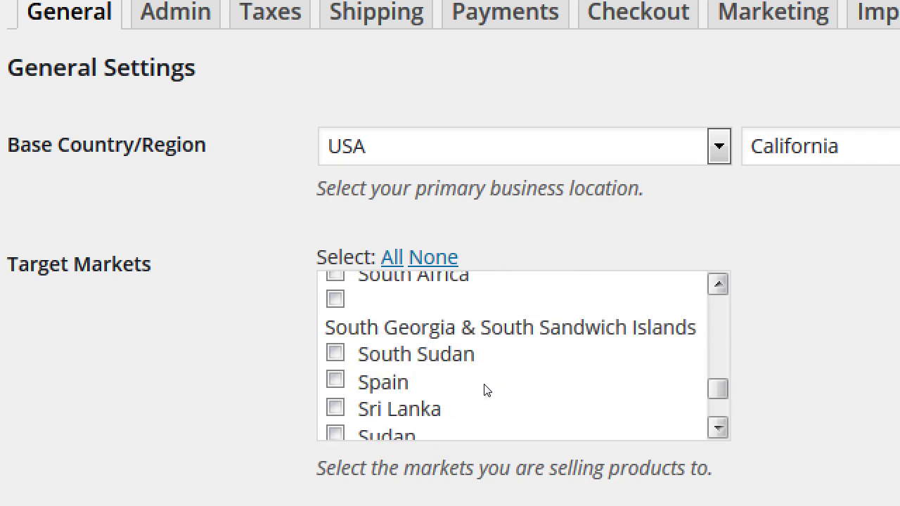
scroll(488, 392, down, 14)
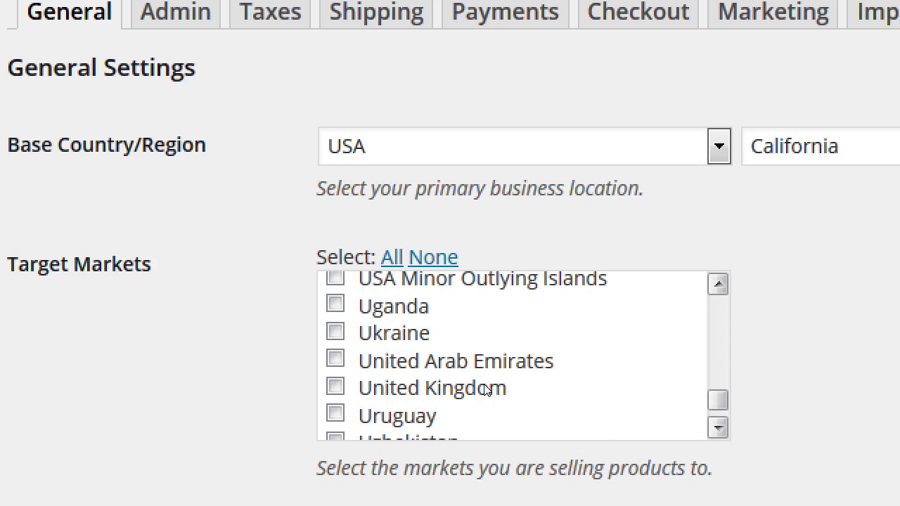
scroll(484, 394, down, 4)
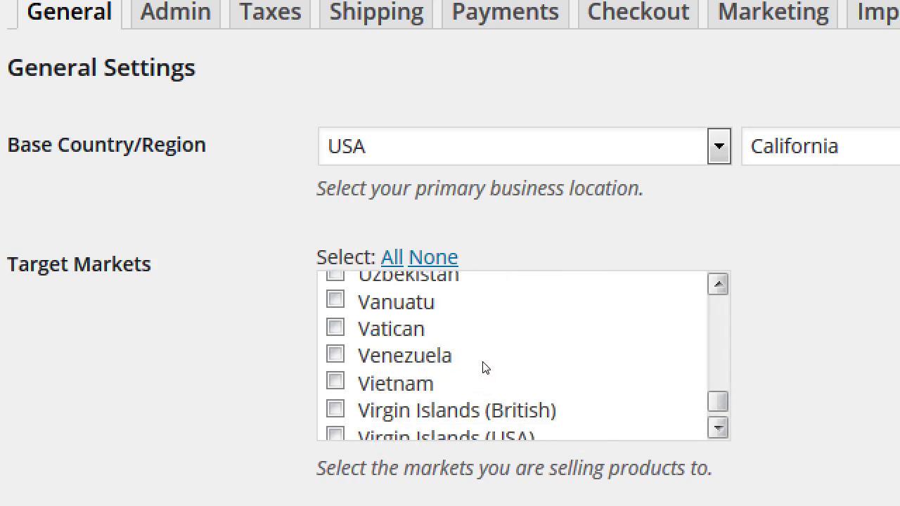
scroll(484, 367, up, 3)
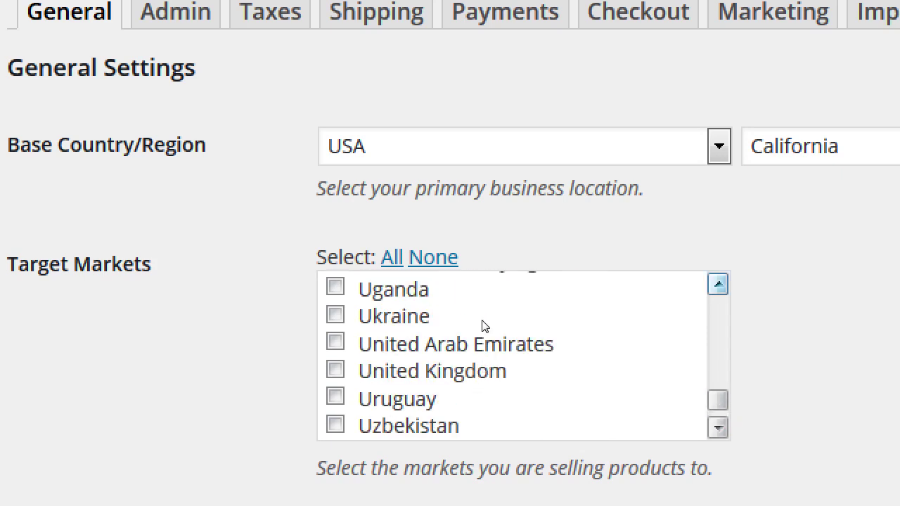
scroll(484, 318, up, 1)
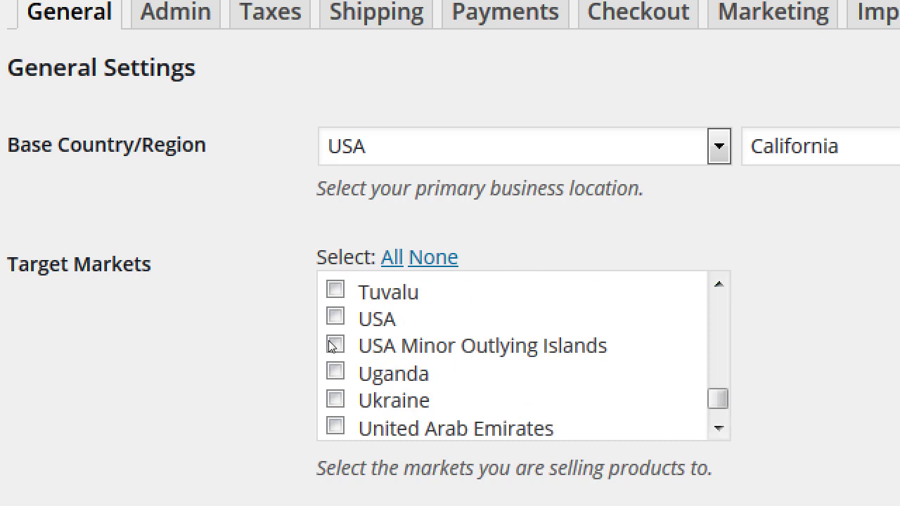
click(335, 317)
scroll(237, 346, down, 3)
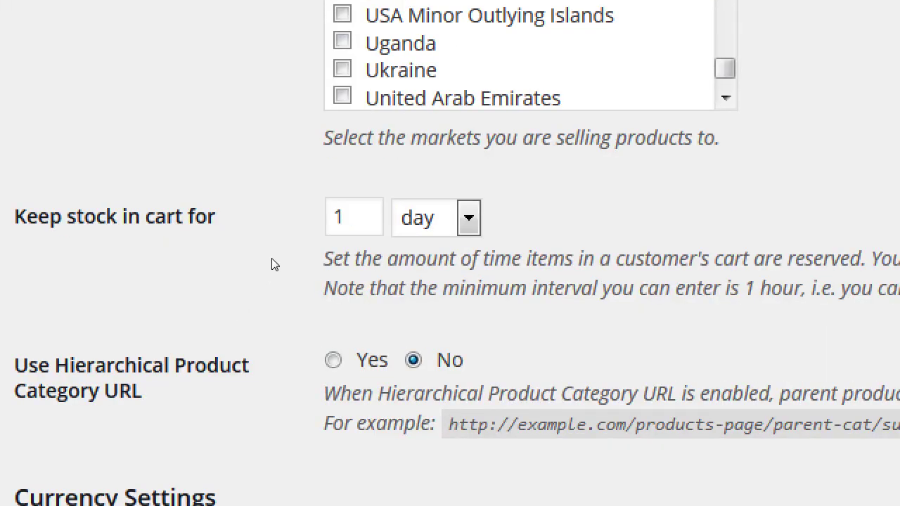
key(alt+Down)
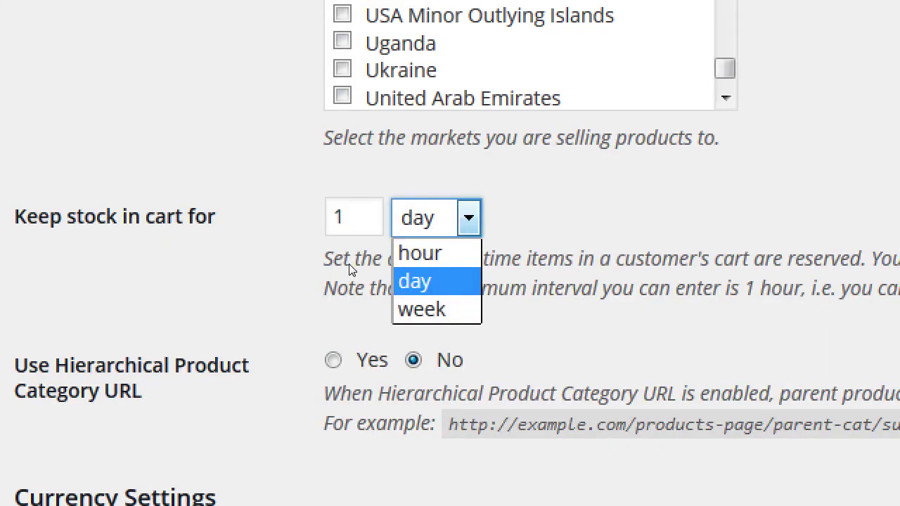
key(Up)
click(258, 307)
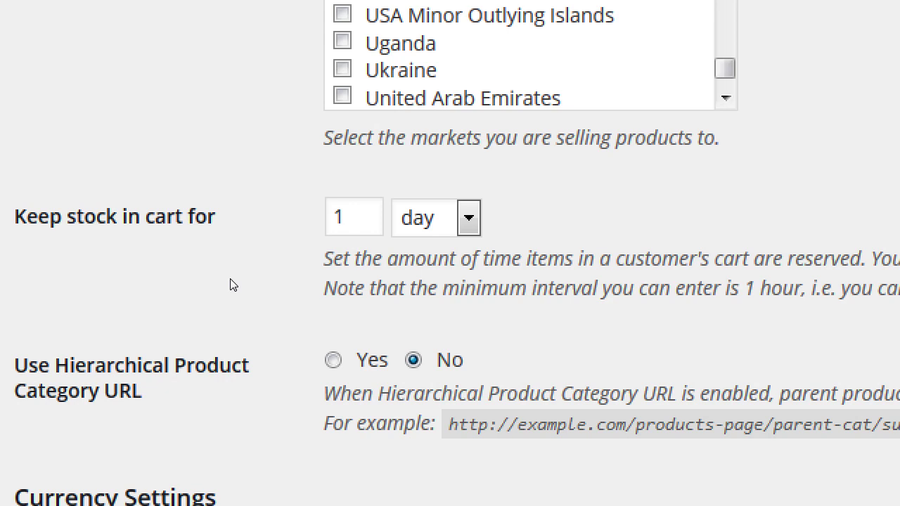
key(Tab)
text(7)
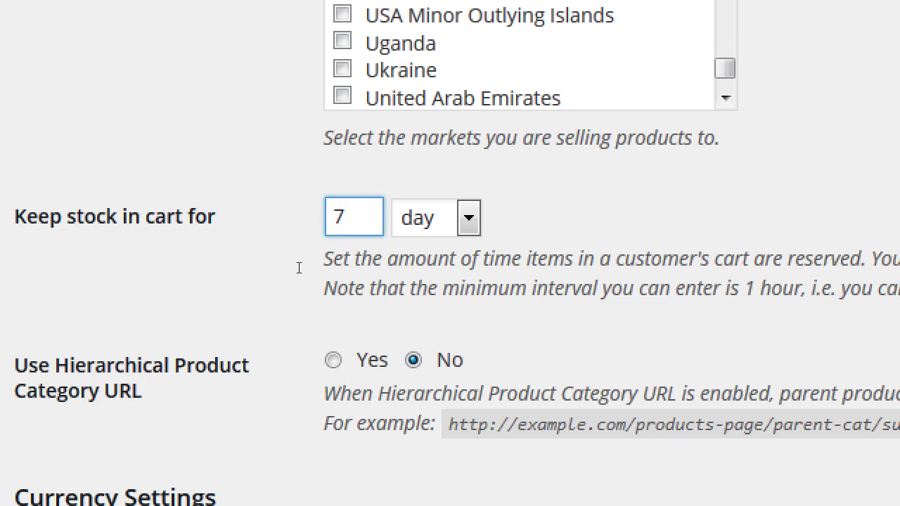
key(BackSpace)
text(1)
key(Tab)
key(alt+Down)
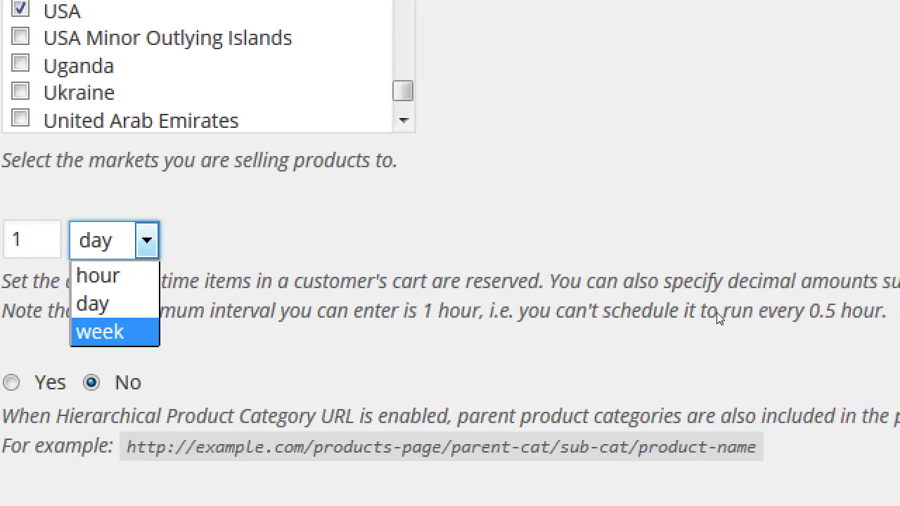
click(899, 283)
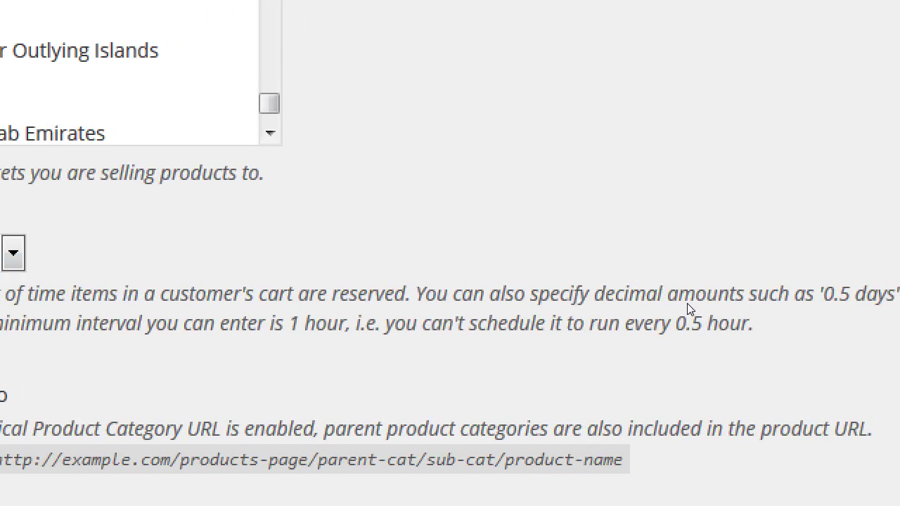
drag(677, 308, 748, 304)
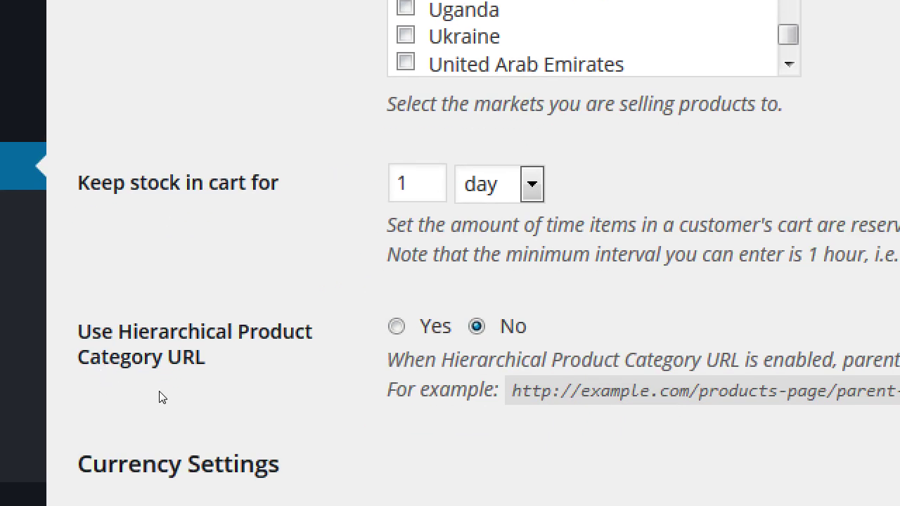
drag(119, 344, 185, 362)
click(185, 362)
scroll(212, 330, down, 3)
scroll(211, 328, down, 4)
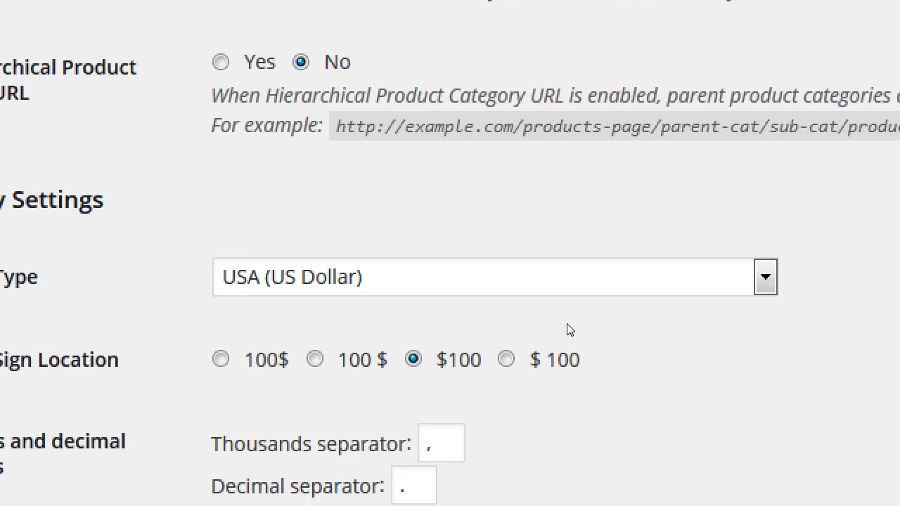
key(alt+Down)
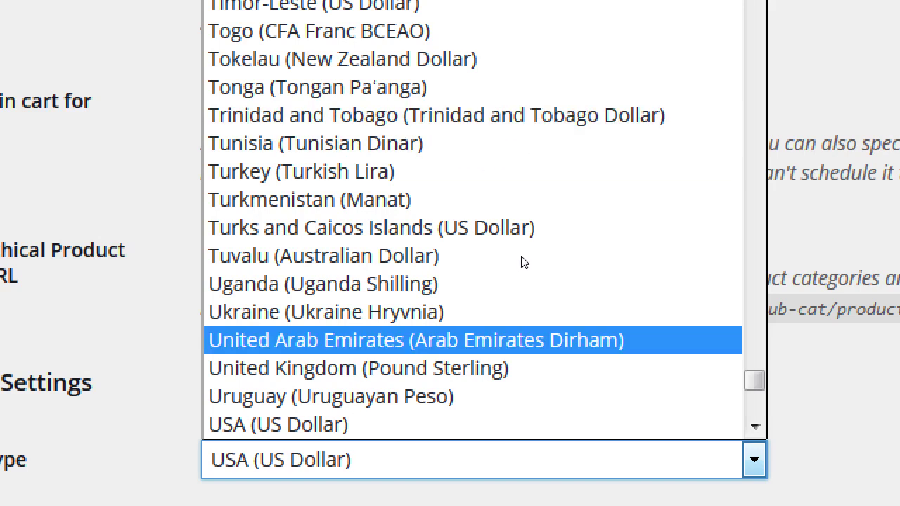
scroll(563, 290, down, 5)
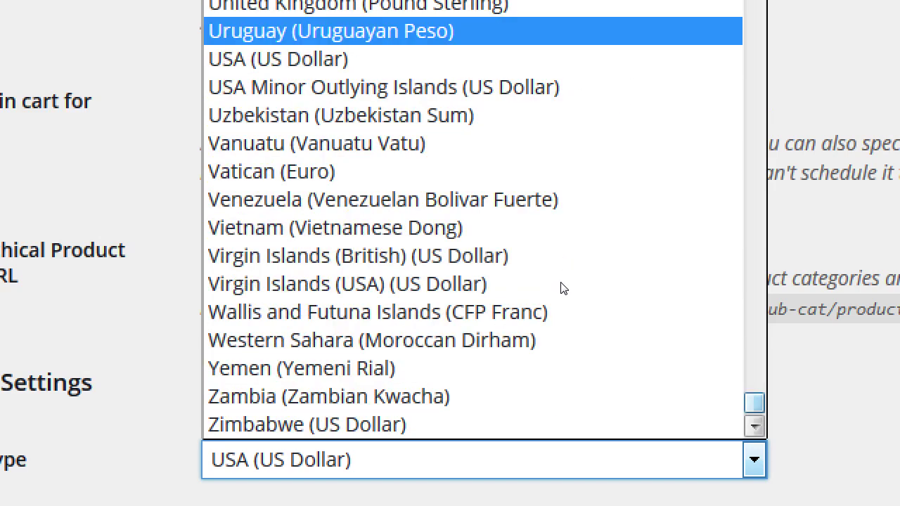
key(z)
key(i)
key(Up)
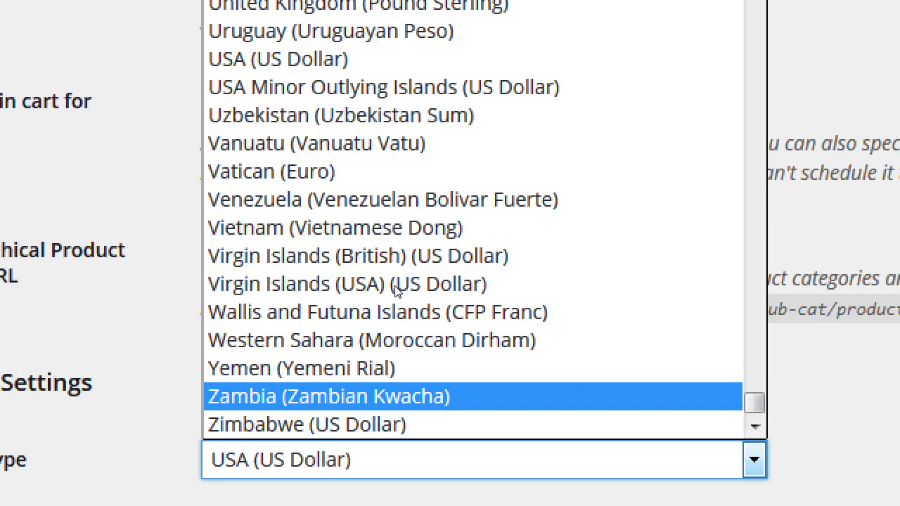
key(Up)
key(v)
key(i)
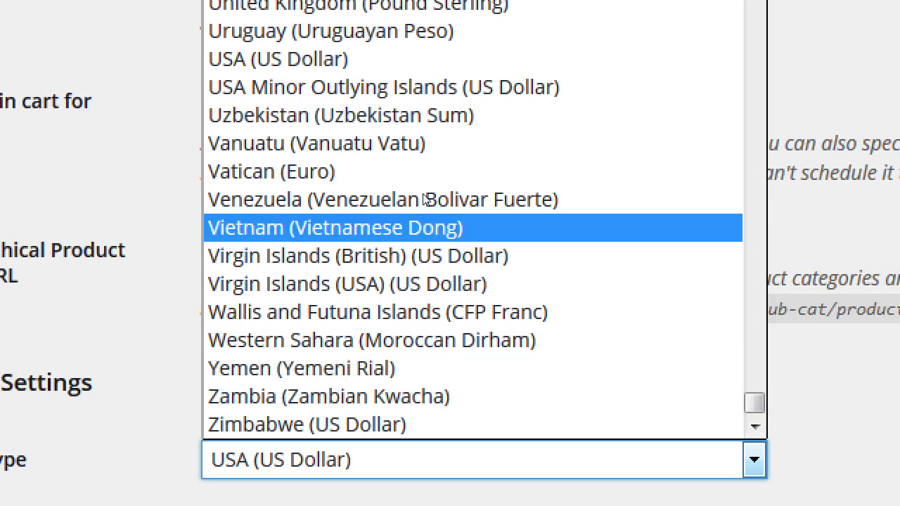
key(z)
key(i)
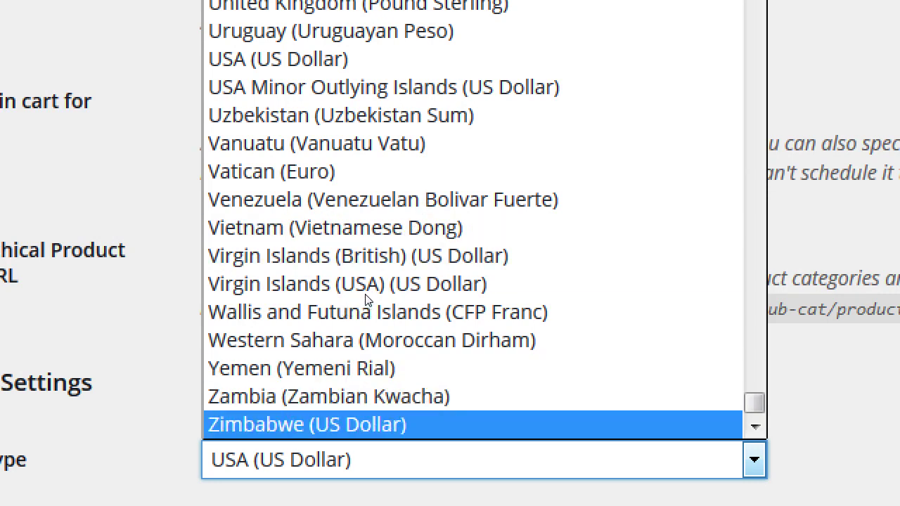
key(Up)
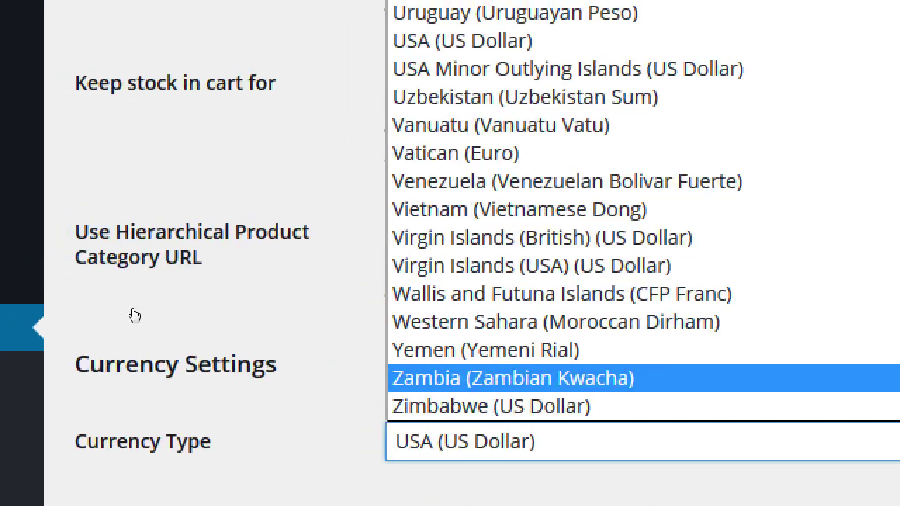
key(Escape)
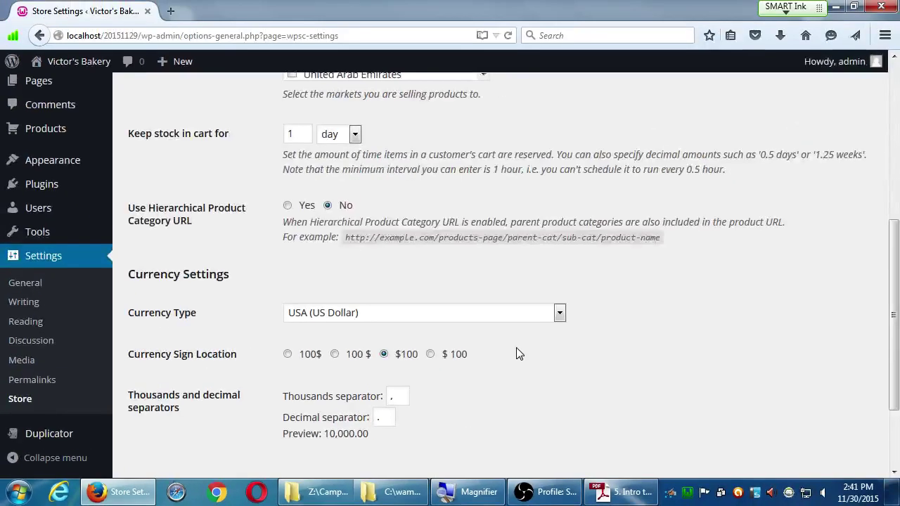
- Save the General store settings, then switch to the Admin settings
scroll(804, 200, down, 3)
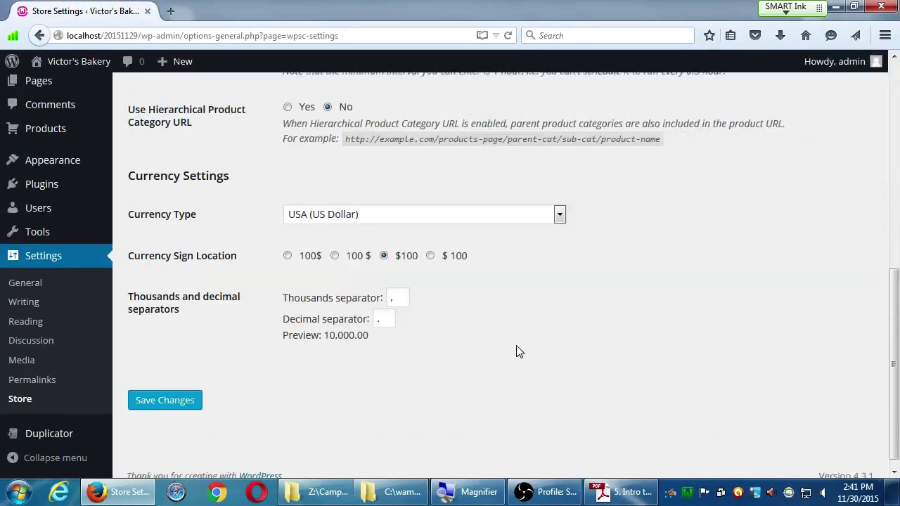
click(184, 393)
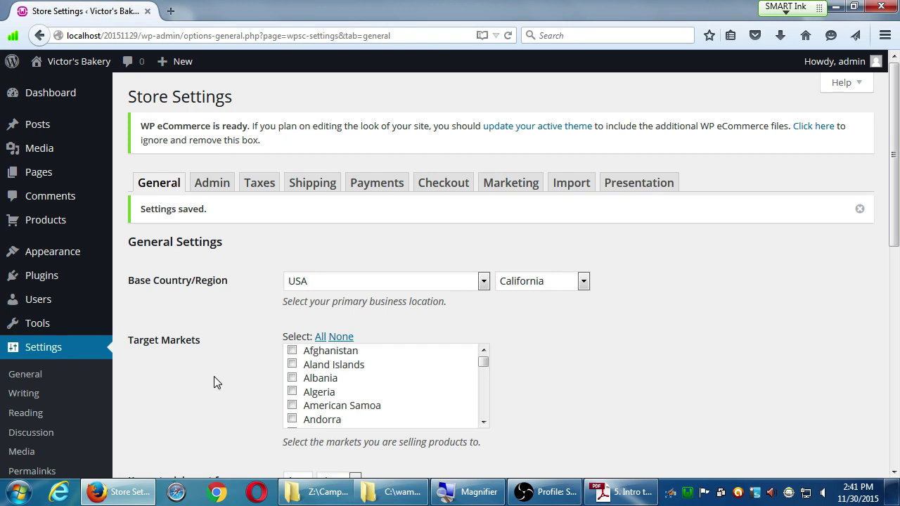
scroll(213, 382, down, 10)
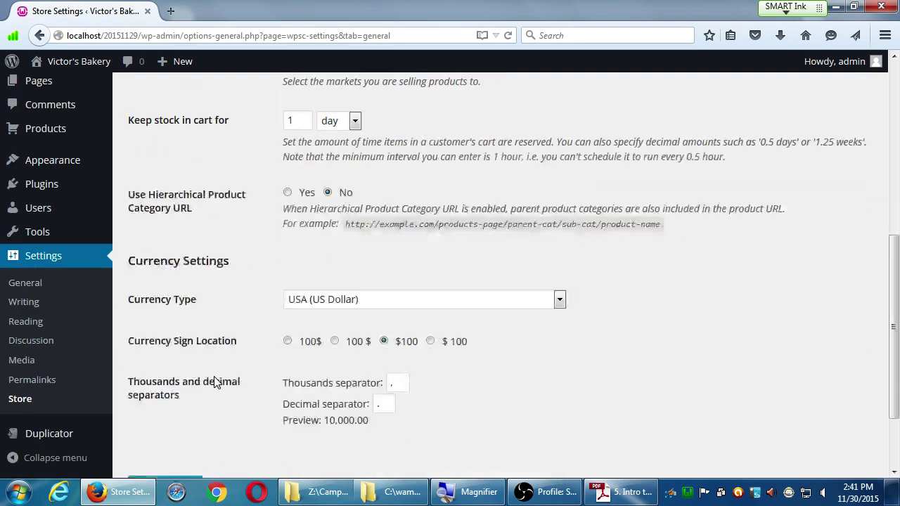
scroll(215, 380, up, 10)
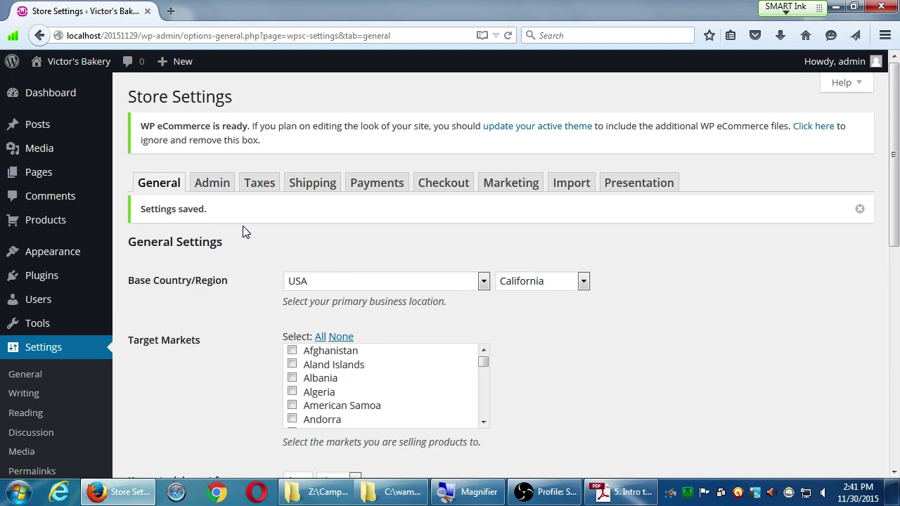
click(214, 186)
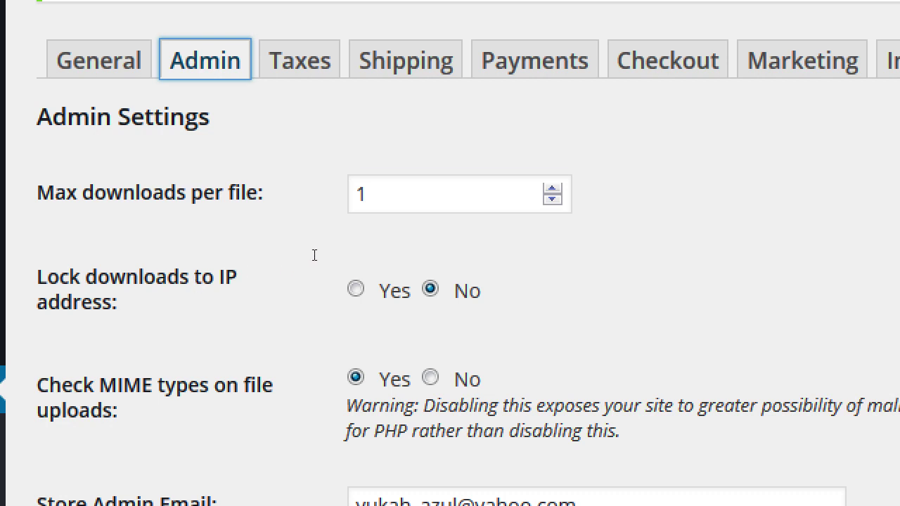
- Enter 3 as the Max downloads per file value
key(Tab)
text(3)
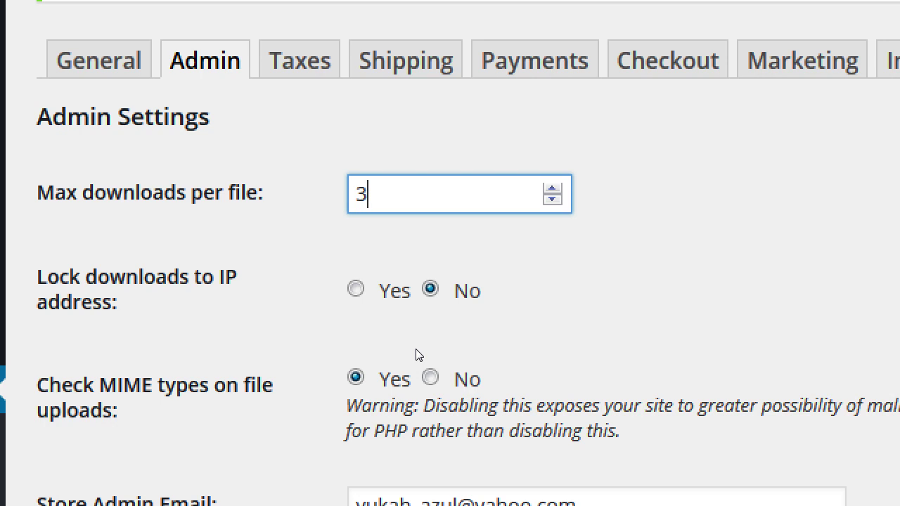
key(Down)
key(Down)
key(Down)
key(Up)
key(Up)
key(Up)
click(287, 305)
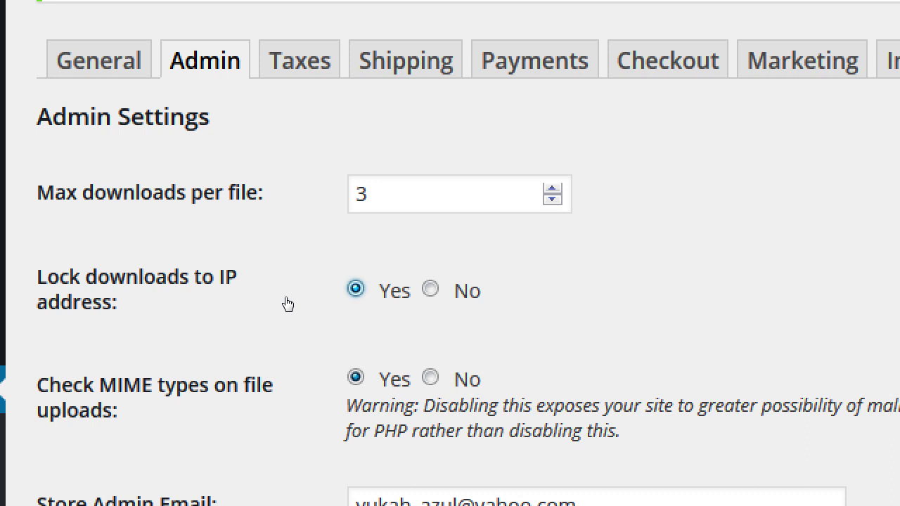
key(Right)
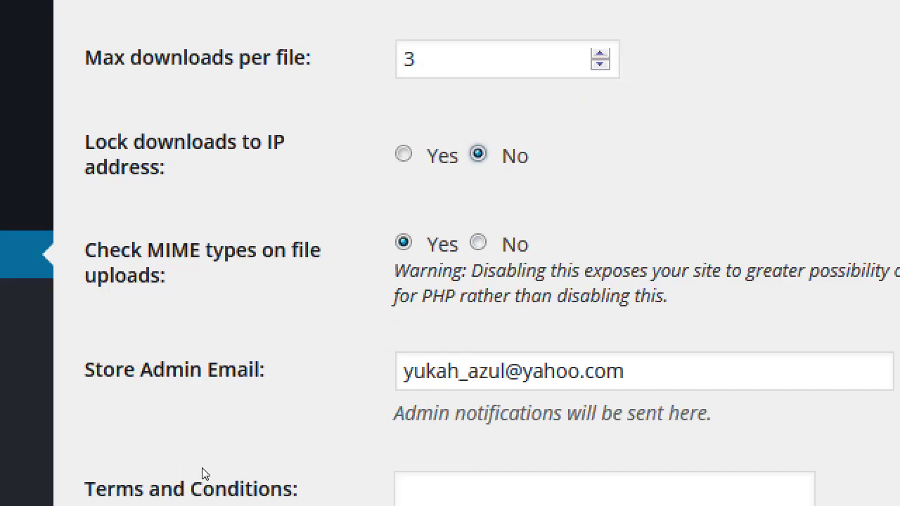
- Replace the existing Store Admin Email with the new admin notification address
drag(150, 413, 183, 414)
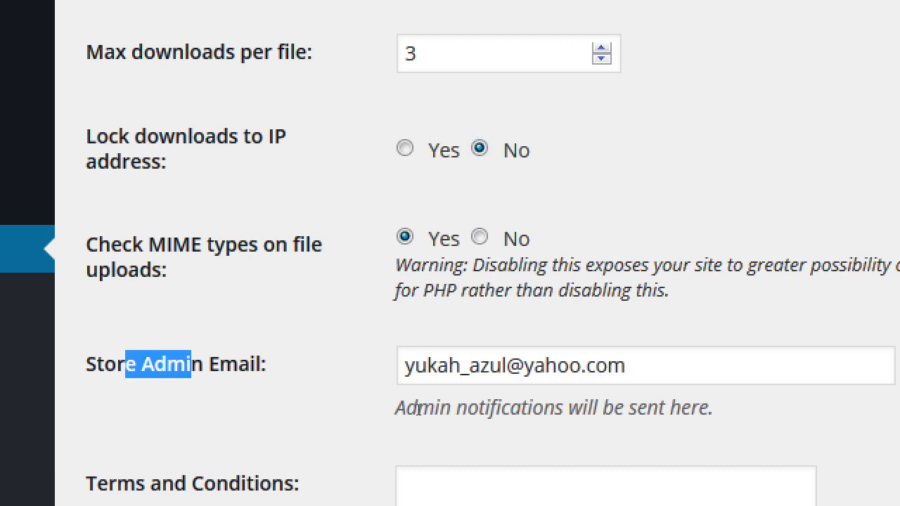
key(Tab)
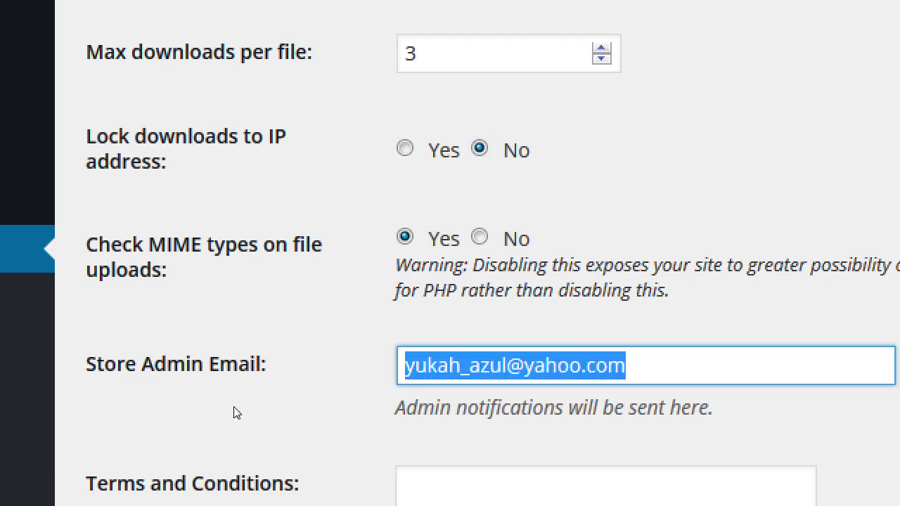
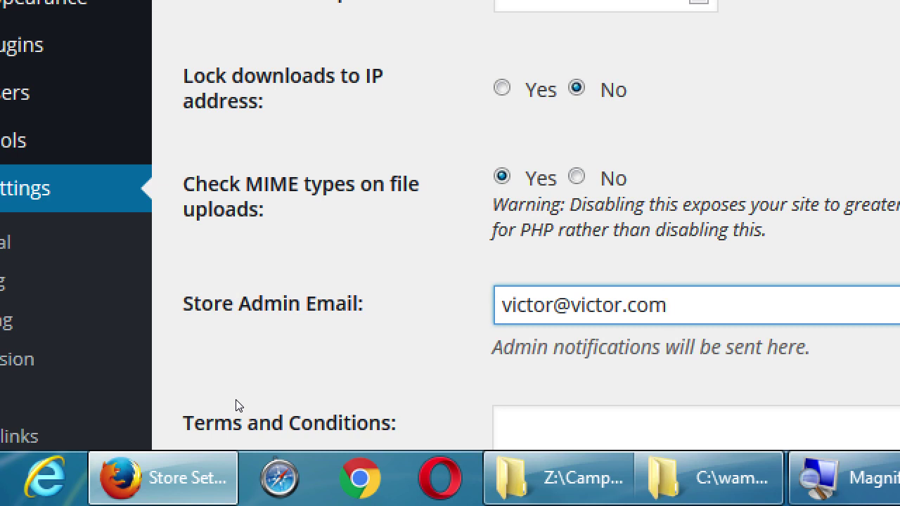
scroll(225, 408, down, 1)
scroll(228, 408, down, 3)
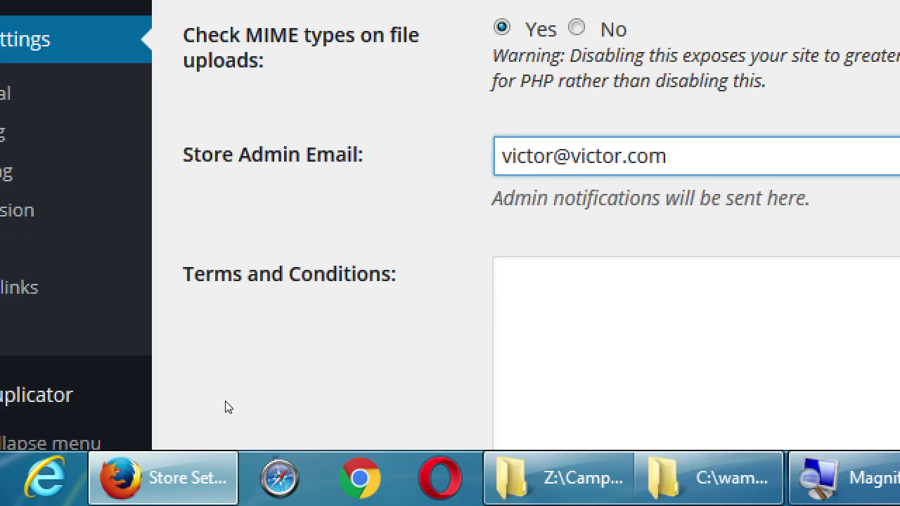
scroll(234, 407, up, 1)
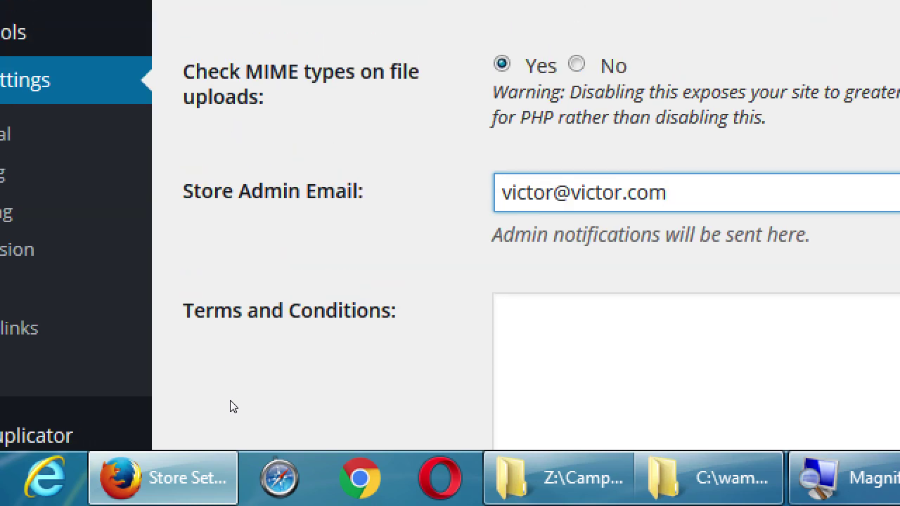
scroll(235, 406, down, 2)
scroll(236, 405, down, 1)
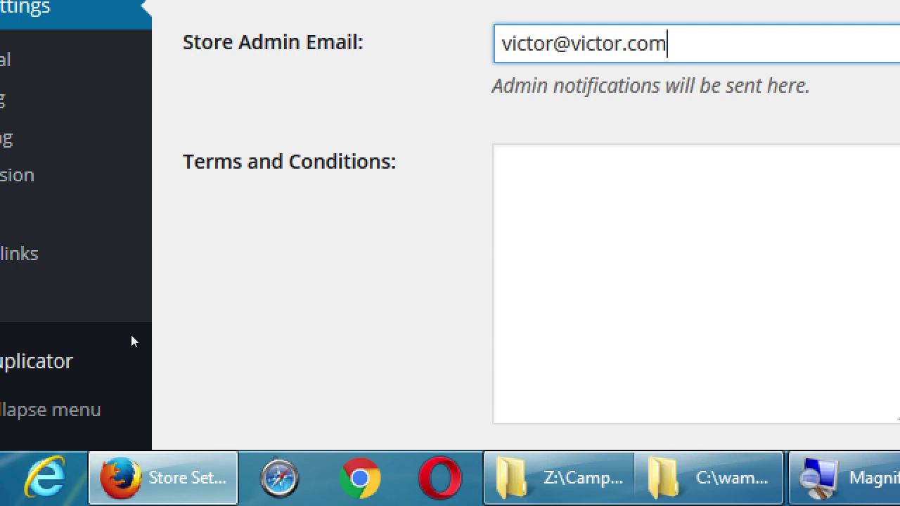
drag(194, 346, 211, 348)
click(238, 352)
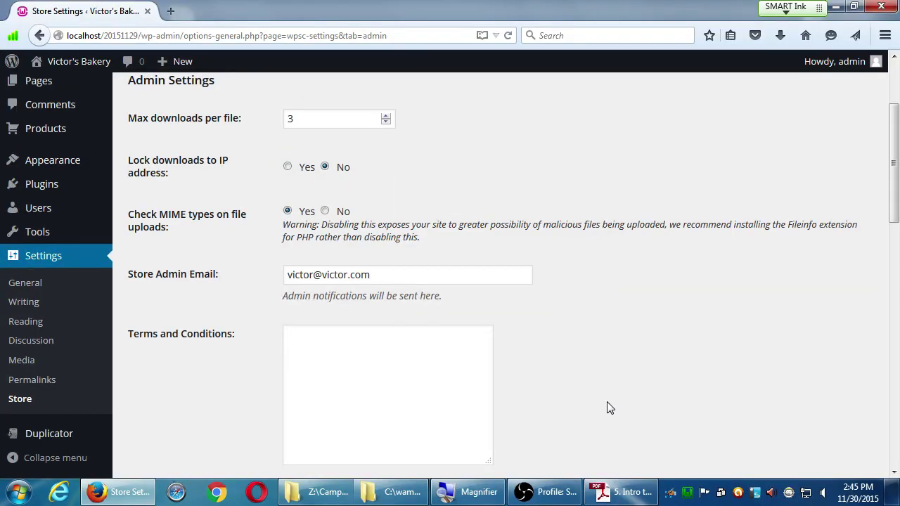
scroll(610, 409, down, 1)
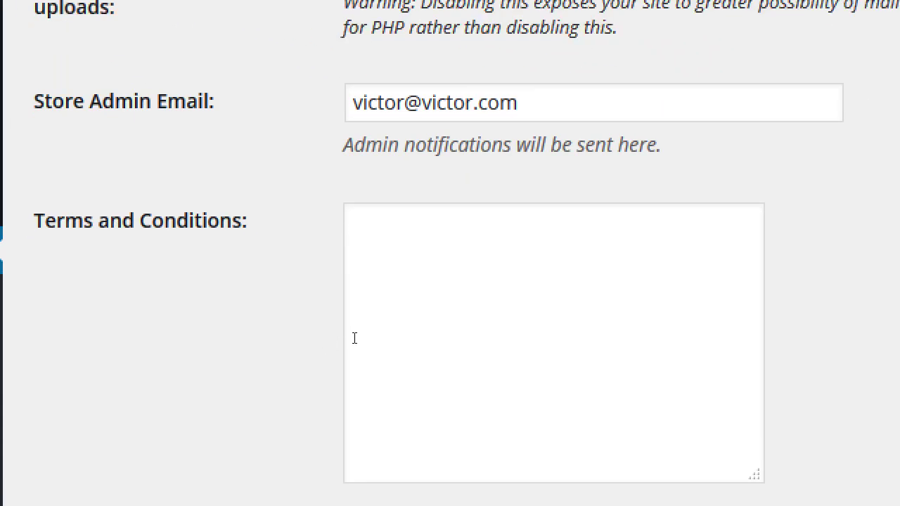
- Write terms saying 'Our baked goods are manufactured in a facility that also processes nuts', then 'No returns.' below
click(702, 492)
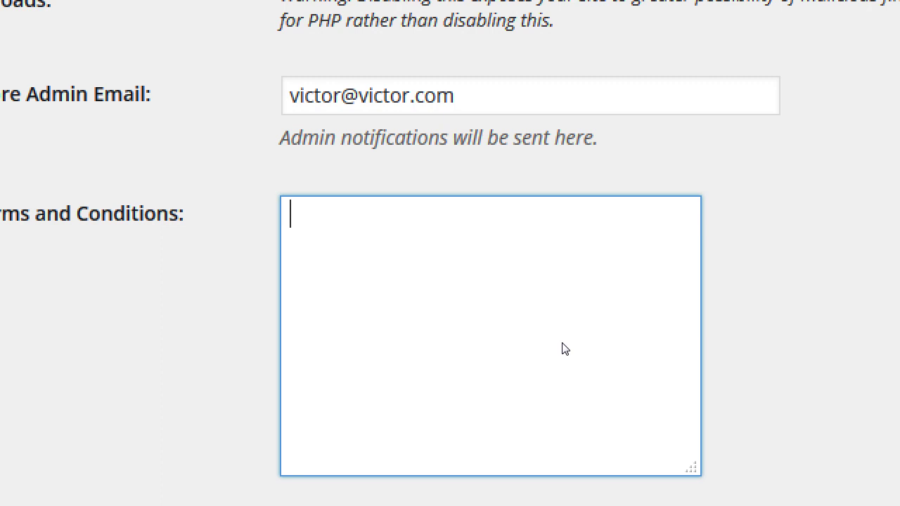
text(Our baked goods are manu)
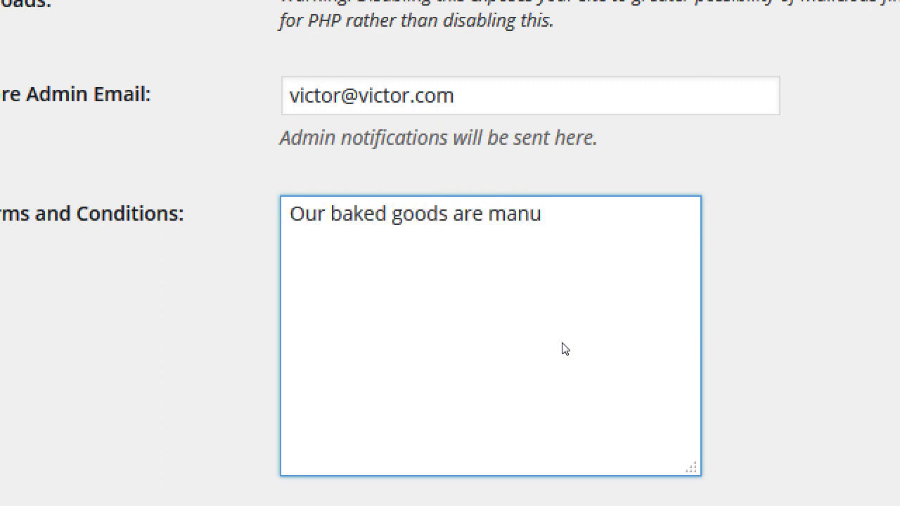
text(factured)
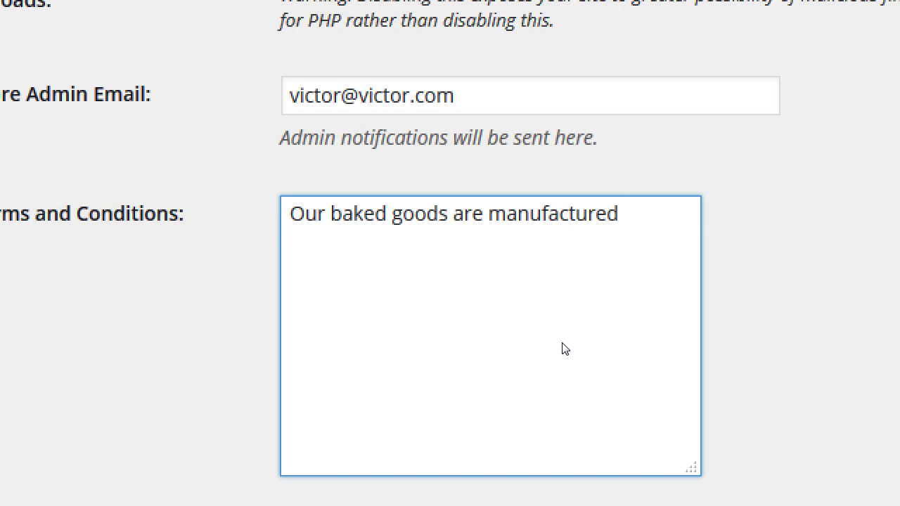
text(in a facility)
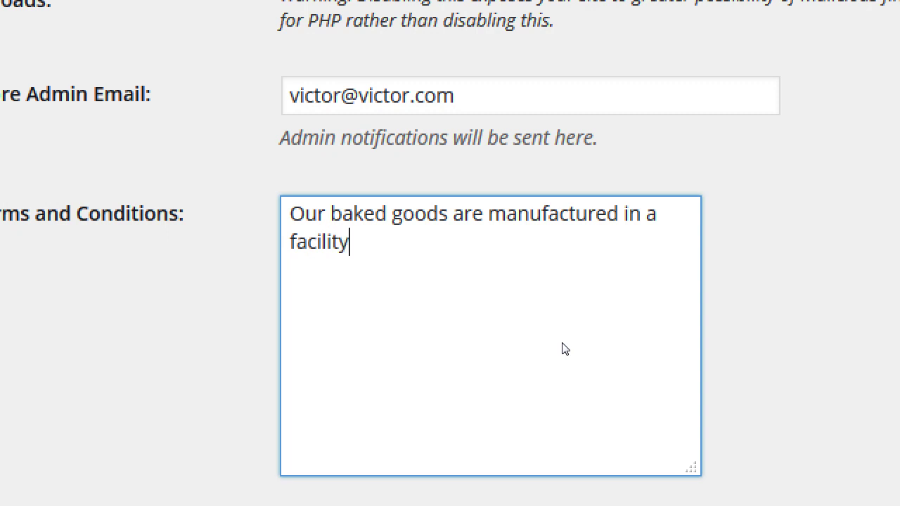
text( that also proces)
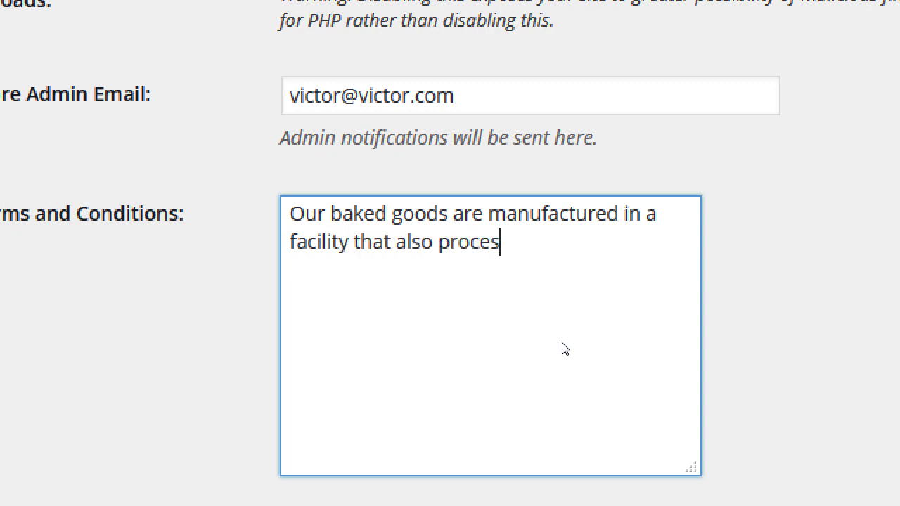
text(ses tree)
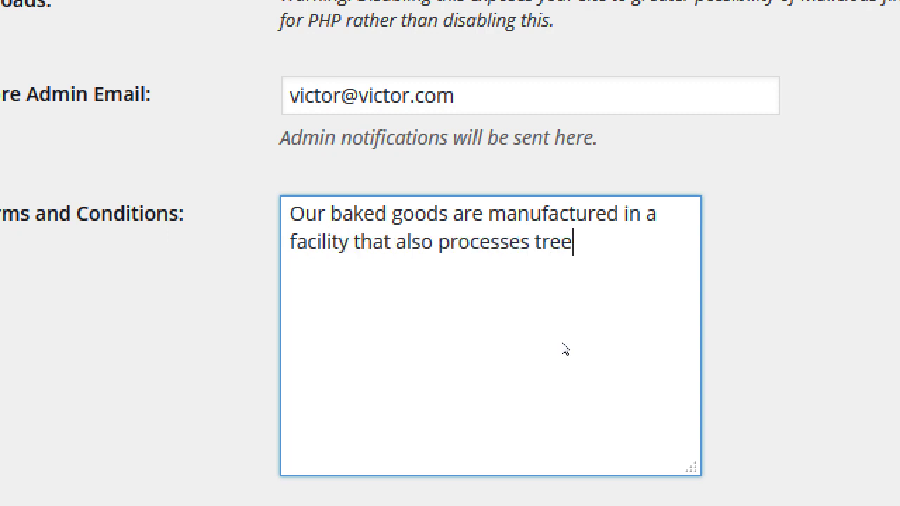
text( nuts)
key(BackSpace)
key(BackSpace)
key(BackSpace)
key(BackSpace)
key(BackSpace)
key(BackSpace)
key(BackSpace)
key(BackSpace)
key(BackSpace)
text(nutes)
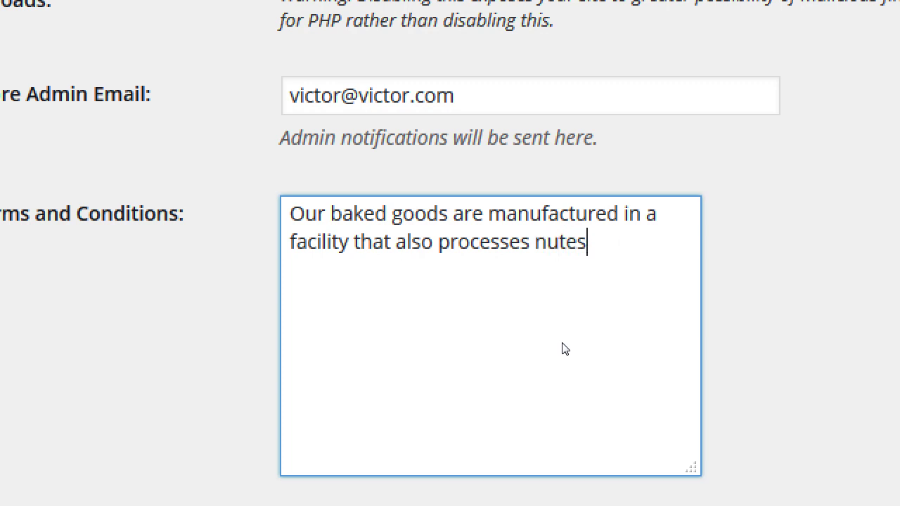
key(BackSpace)
key(BackSpace)
text(.)
key(BackSpace)
text(s.)
key(Return)
text(No returns.)
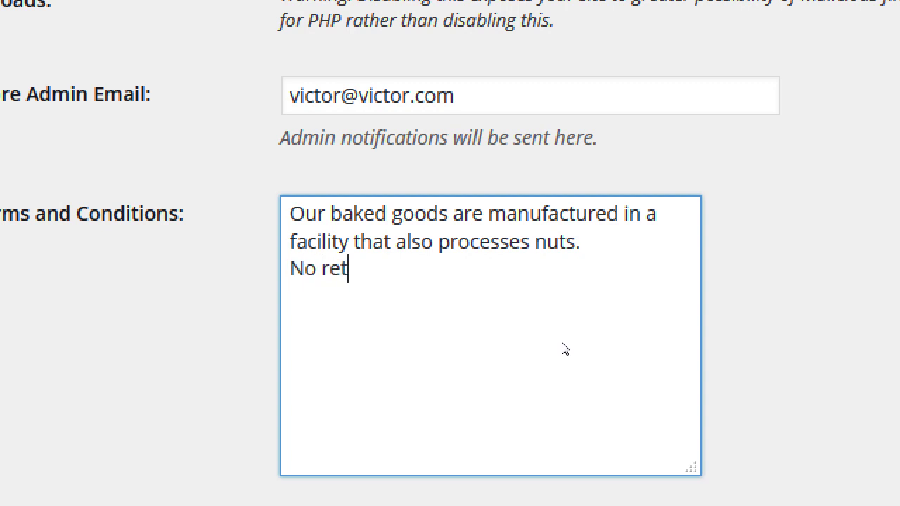
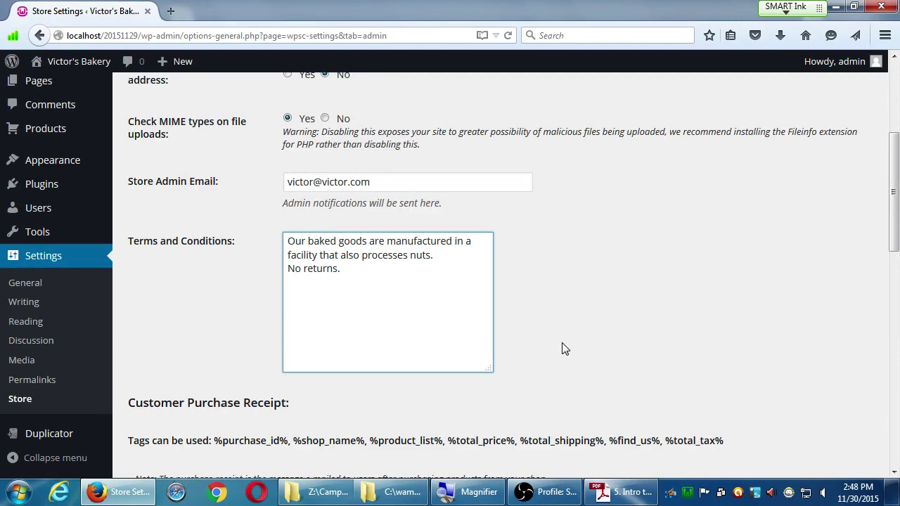
- Search the web for a terms and conditions generator in a new browser tab
key(ctrl+t)
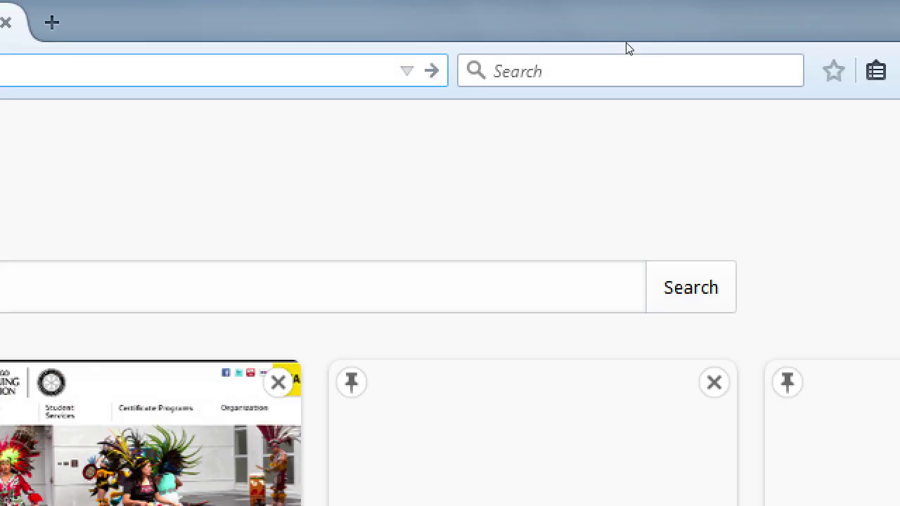
key(ctrl+k)
text(terms an)
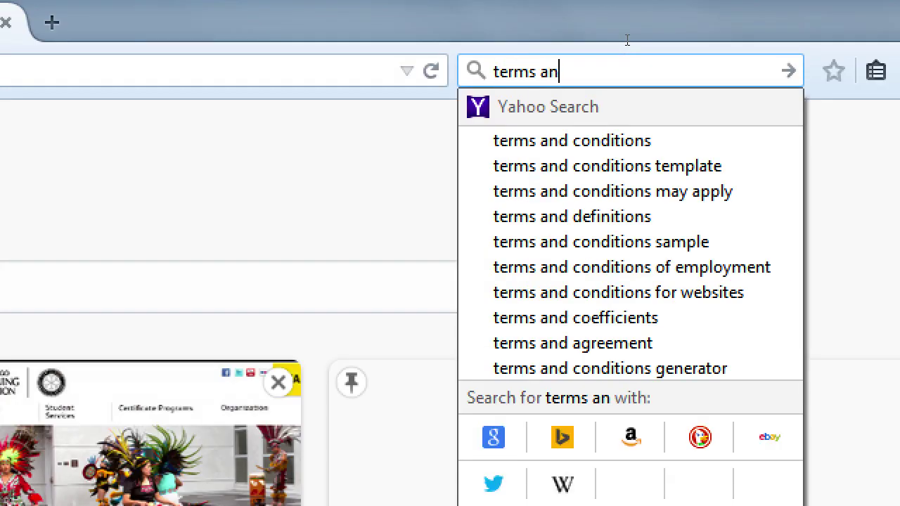
text(d con)
key(Down)
key(Down)
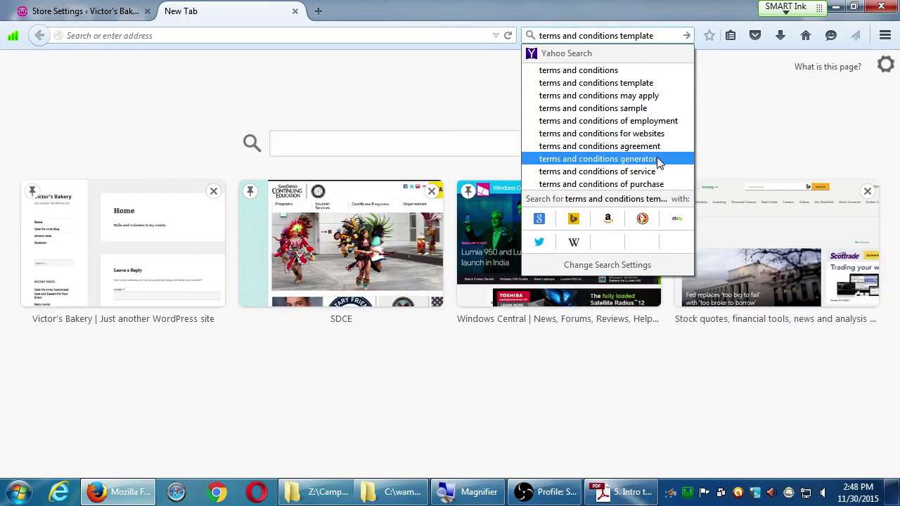
click(659, 163)
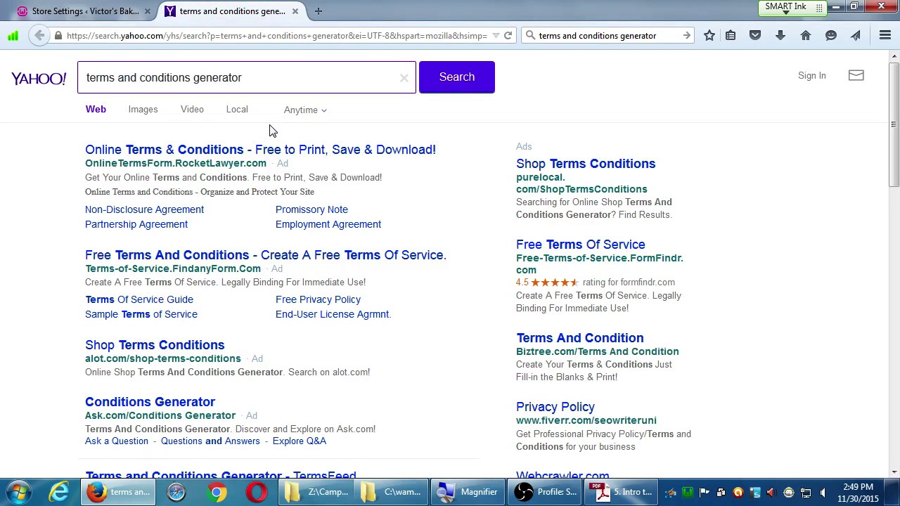
- Return to the store settings and highlight the %purchase_id% tag in the tags list
click(295, 11)
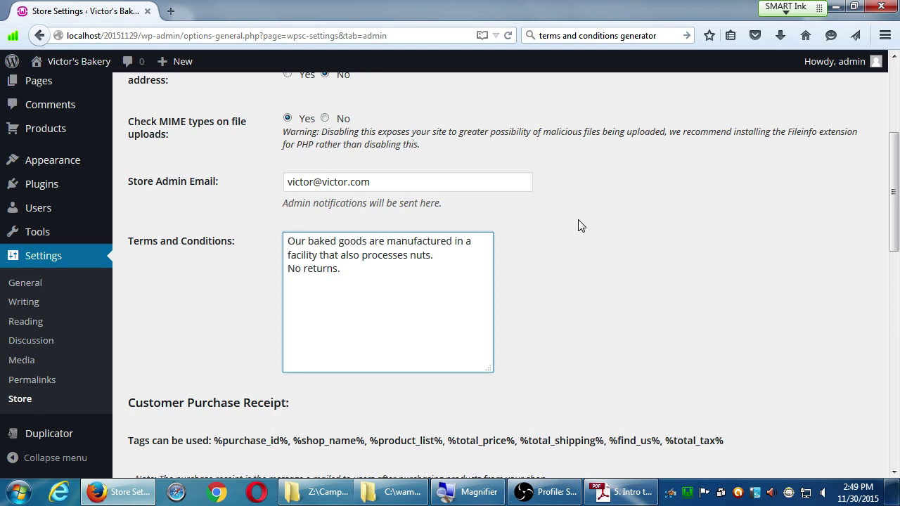
scroll(584, 222, down, 5)
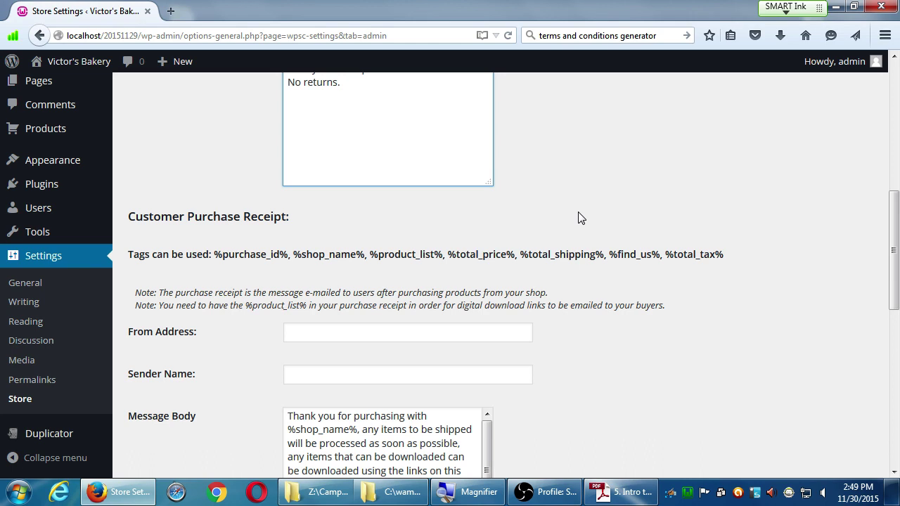
scroll(604, 223, down, 1)
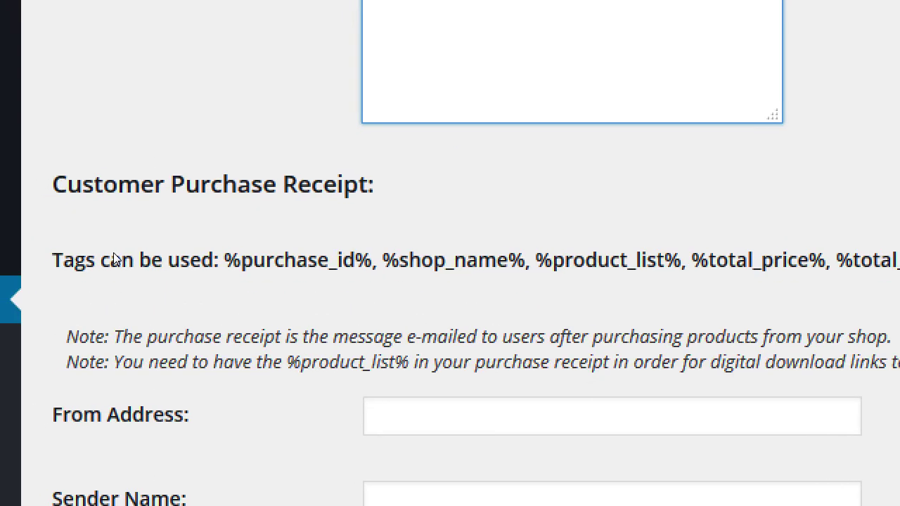
drag(216, 240, 286, 240)
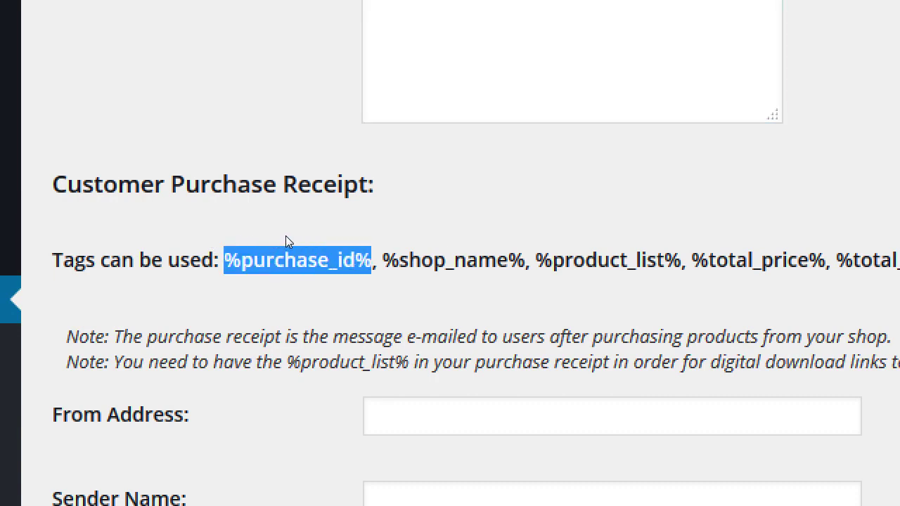
scroll(283, 372, down, 3)
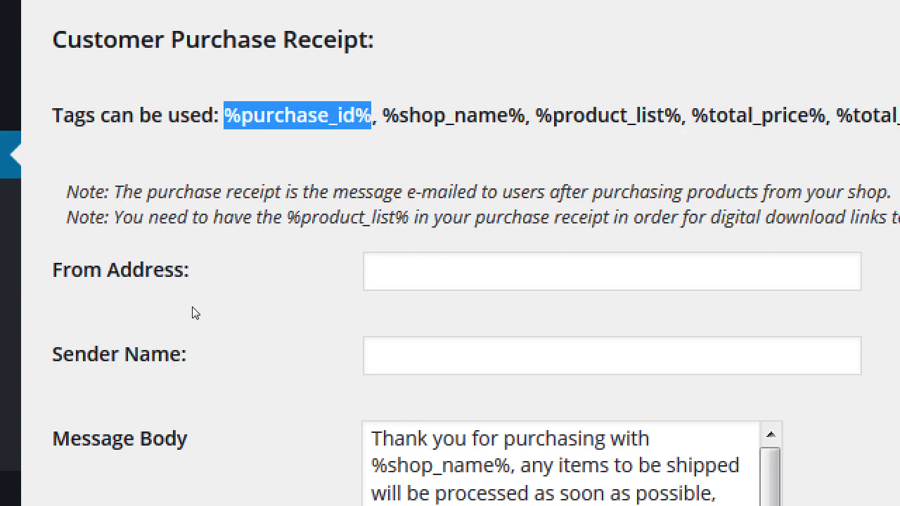
- Enter the bakery's sales address as From Address, then try reworking it into other variants
key(Tab)
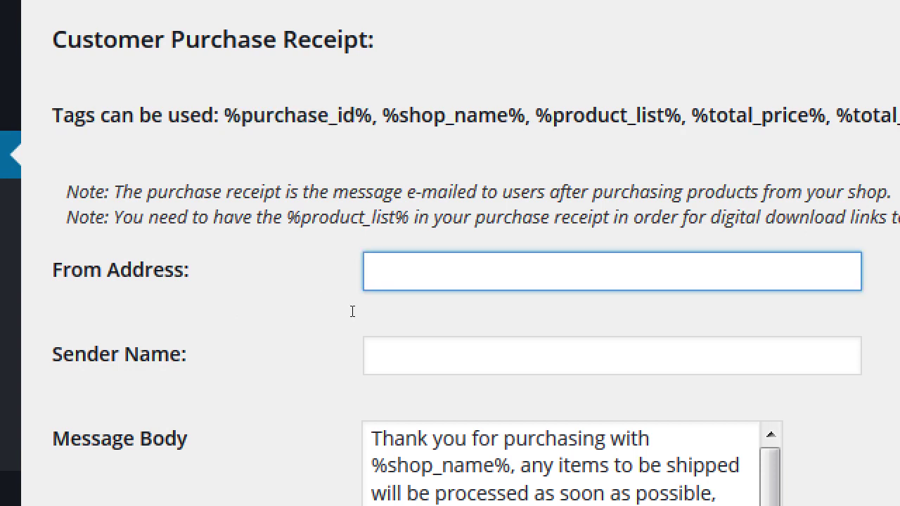
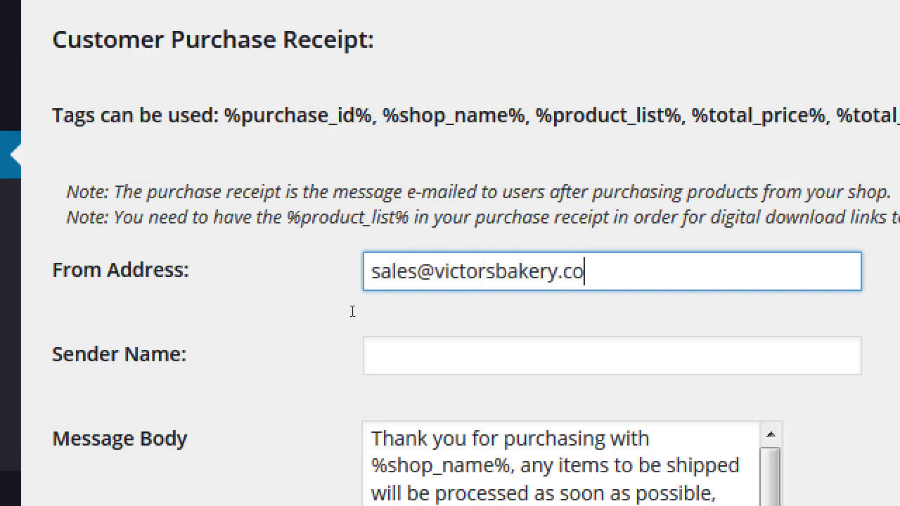
key(Home)
key(Delete)
key(Delete)
key(Delete)
key(Delete)
key(Delete)
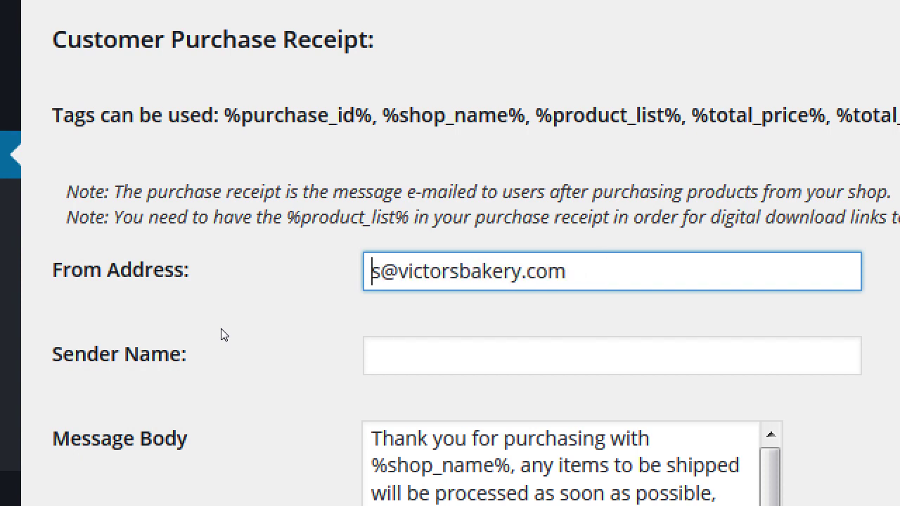
text(noreply)
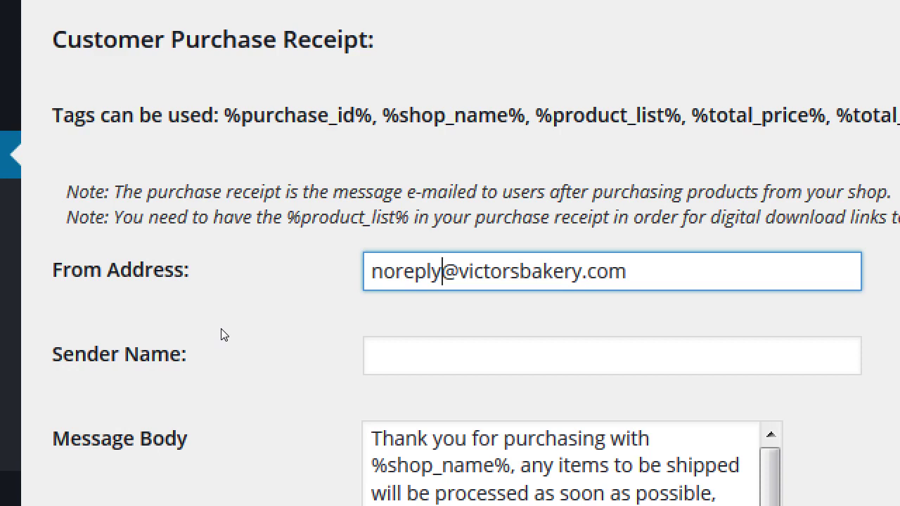
key(Home)
key(Delete)
key(Delete)
key(Delete)
key(Delete)
key(Delete)
key(Delete)
key(Delete)
key(Delete)
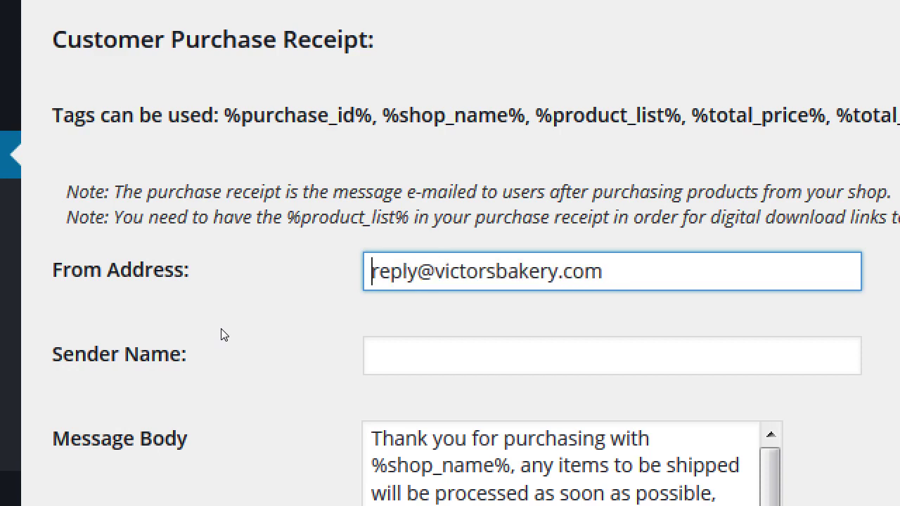
key(End)
key(BackSpace)
key(BackSpace)
key(BackSpace)
key(BackSpace)
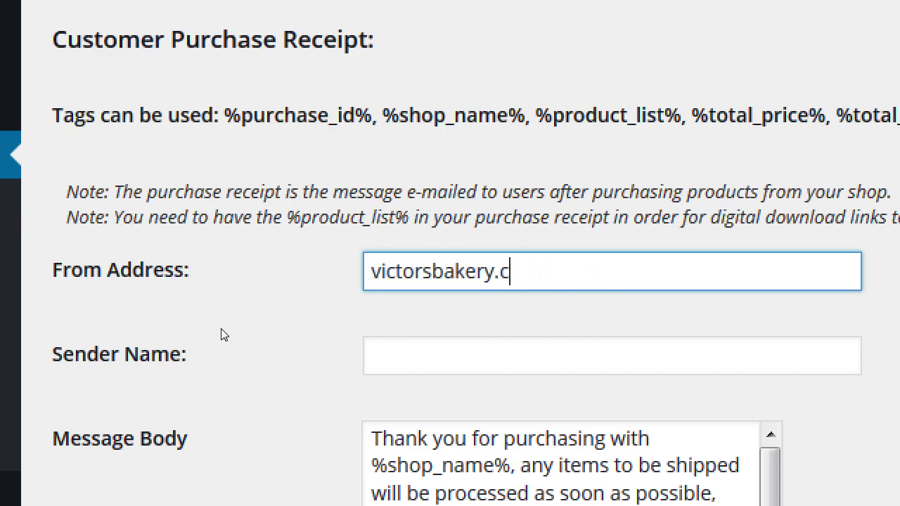
text(@fmail)
key(BackSpace)
key(BackSpace)
key(BackSpace)
key(BackSpace)
key(BackSpace)
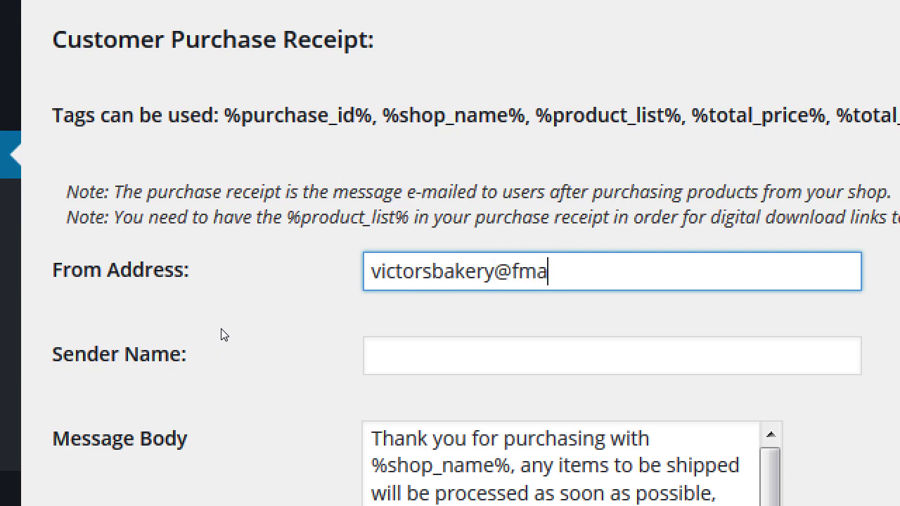
text(gmail.com)
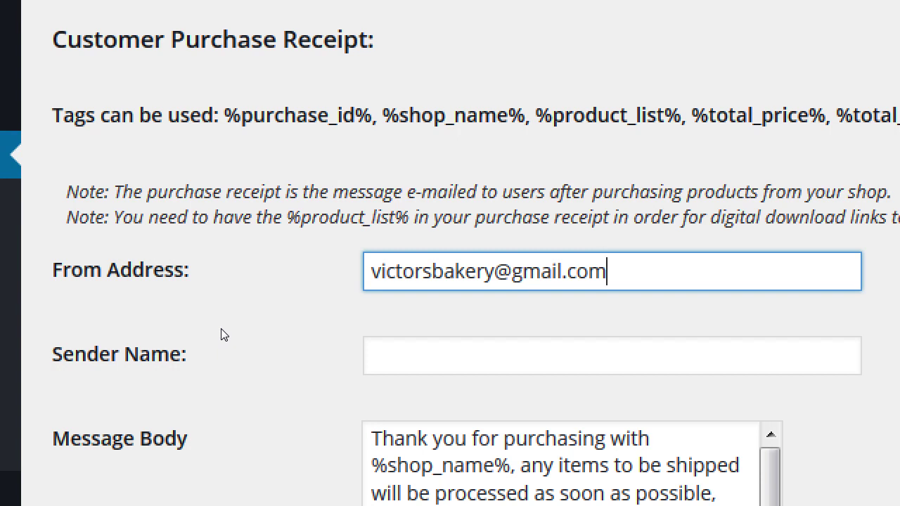
- Replace the entire From Address with the bakery's no-reply e-mail address
key(ctrl+a)
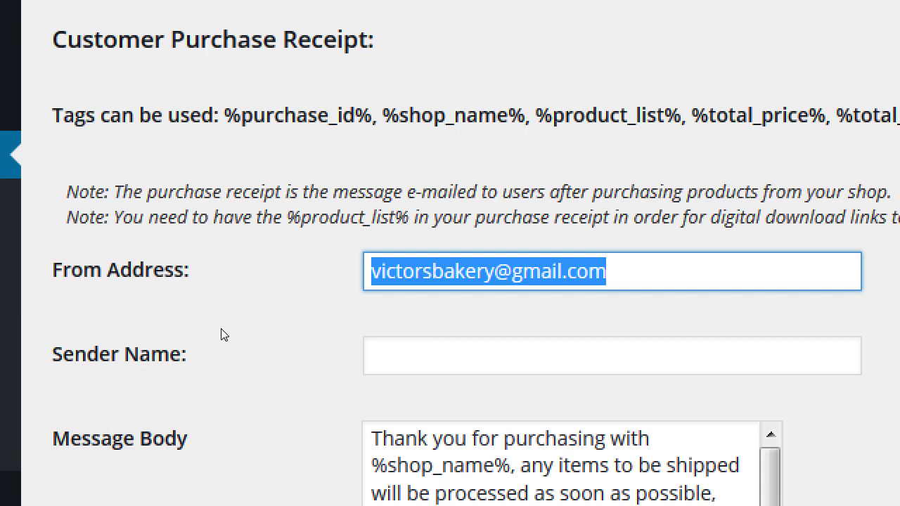
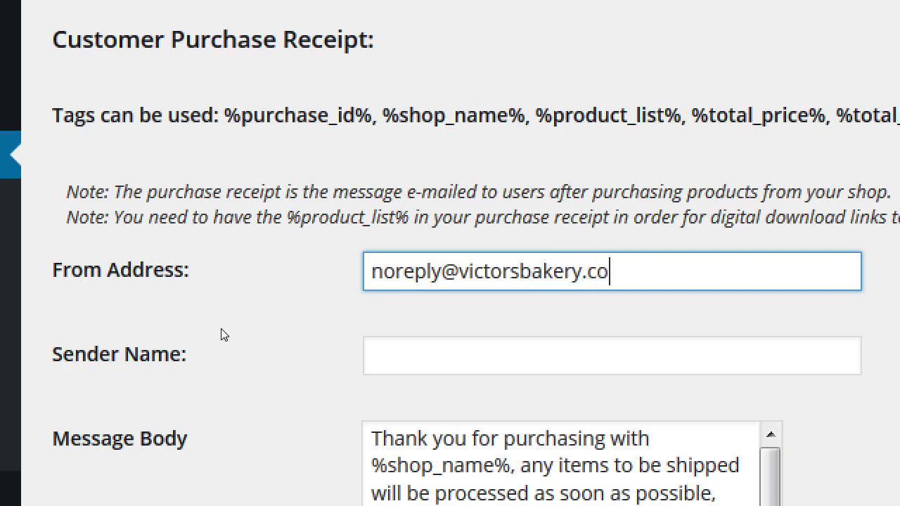
key(Tab)
- Enter the bakery's name followed by 'Fullfilment Team' as the receipt Sender Name
text(Vic)
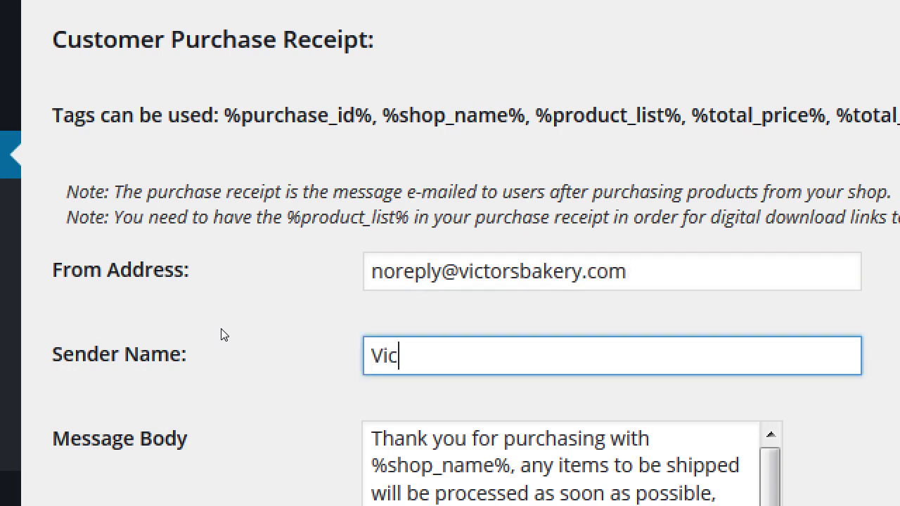
text(tor's Bakery Fullmi)
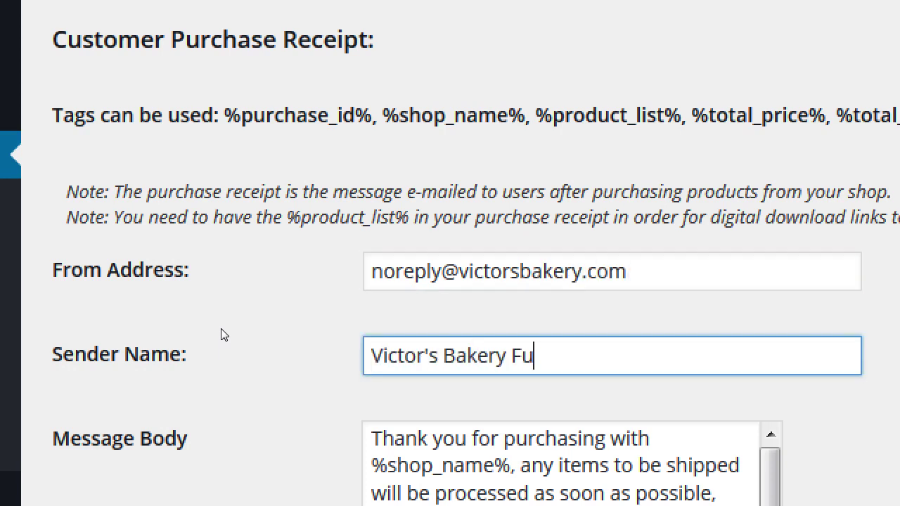
key(BackSpace)
text(ent Te)
key(BackSpace)
key(BackSpace)
key(BackSpace)
key(BackSpace)
key(BackSpace)
key(BackSpace)
key(BackSpace)
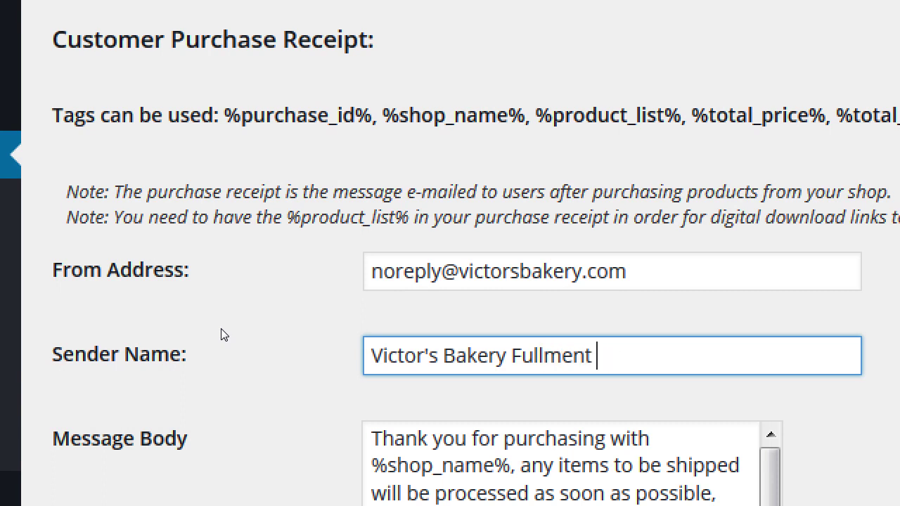
text(filme)
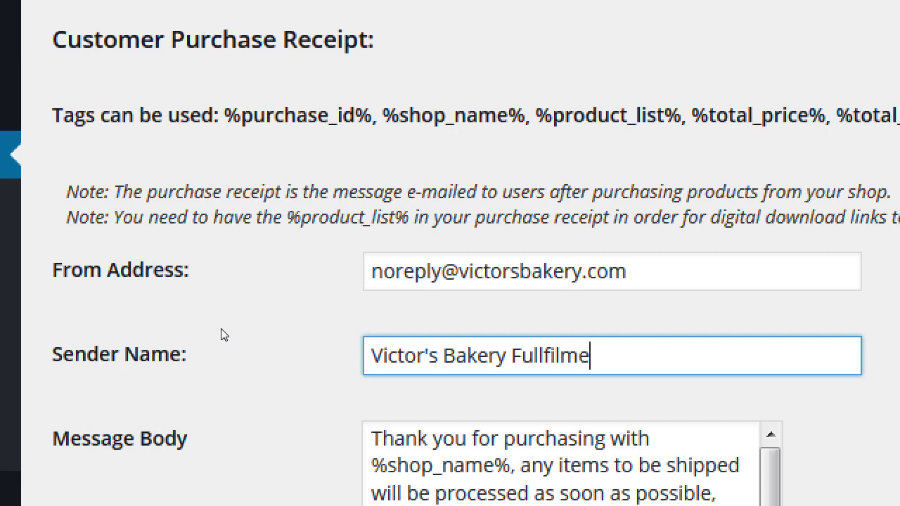
text(nt Teamz)
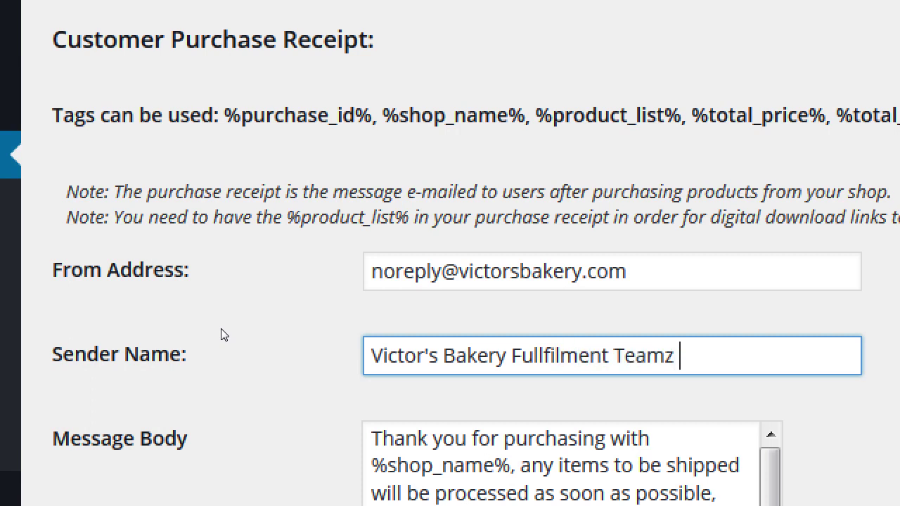
key(BackSpace)
drag(371, 466, 484, 465)
drag(345, 412, 356, 415)
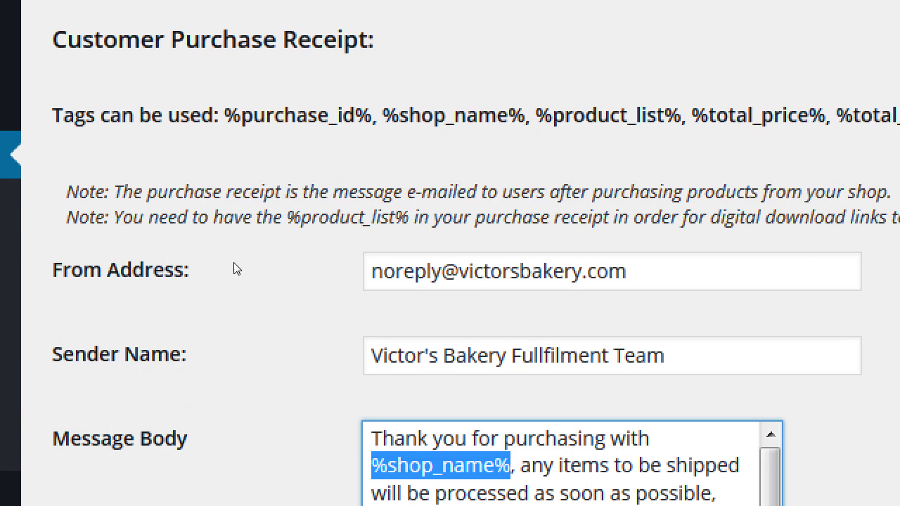
drag(146, 243, 285, 244)
click(254, 243)
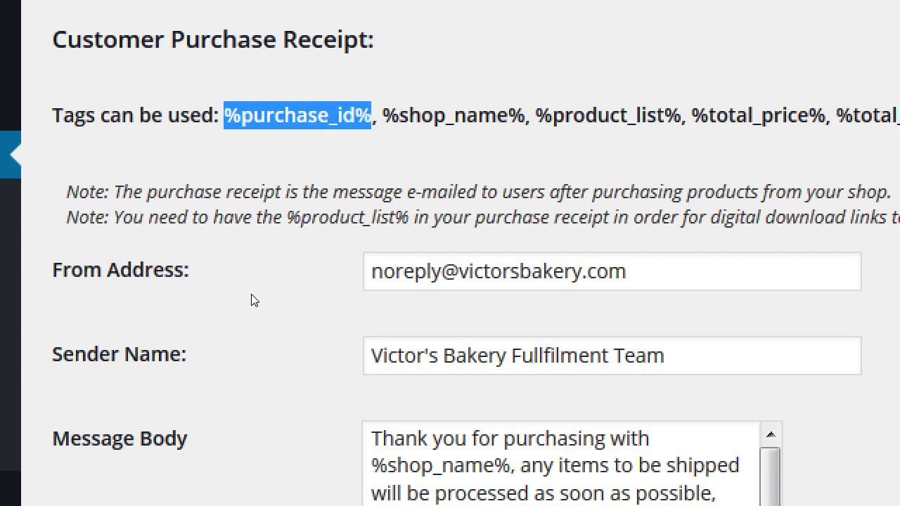
click(257, 242)
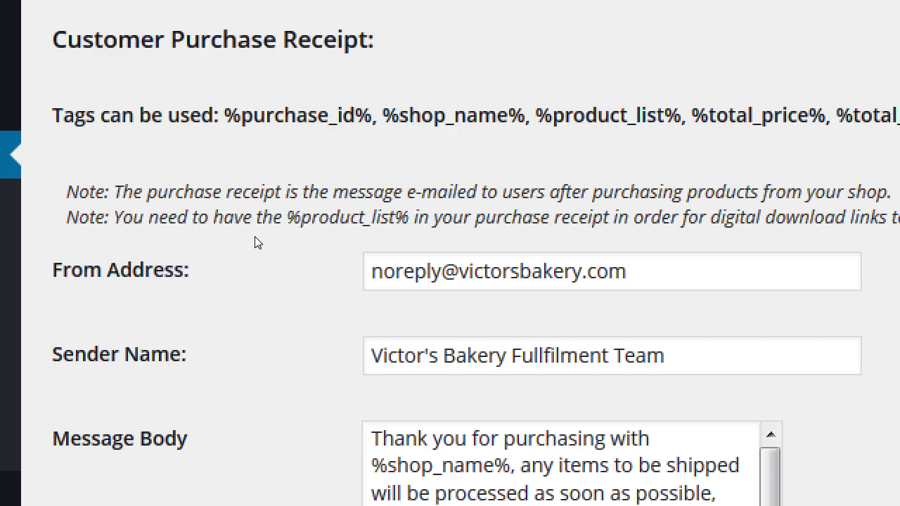
drag(320, 242, 439, 240)
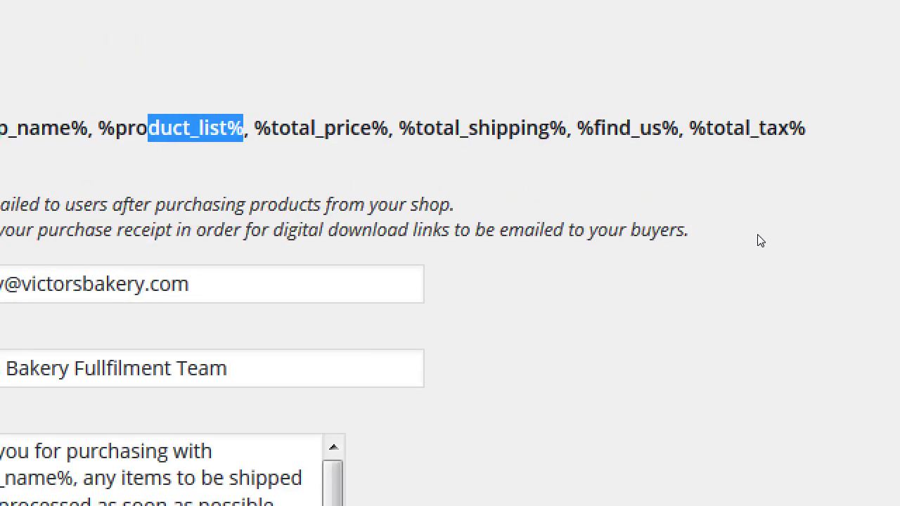
drag(598, 237, 649, 239)
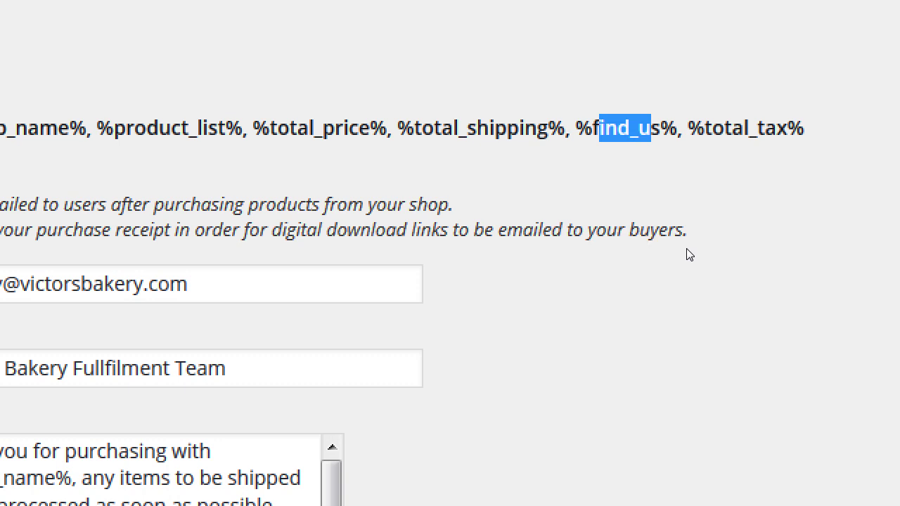
drag(677, 232, 627, 390)
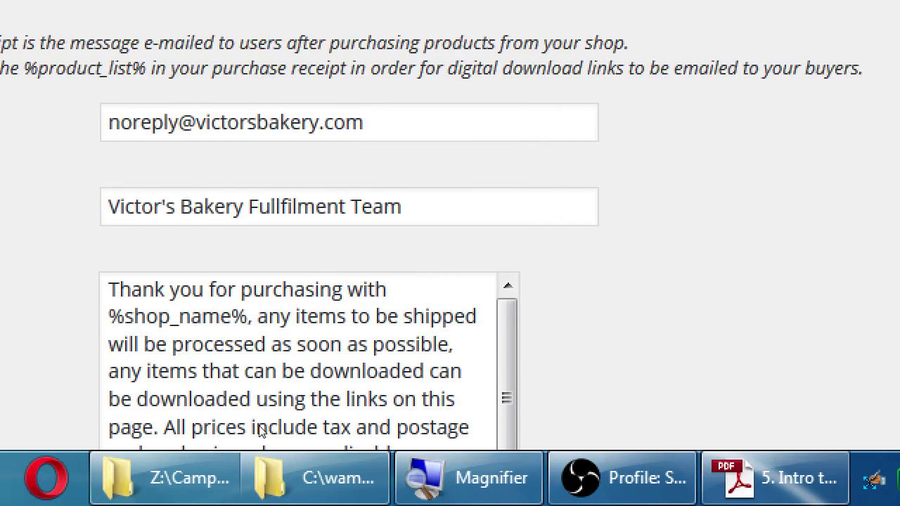
scroll(160, 428, down, 1)
click(392, 355)
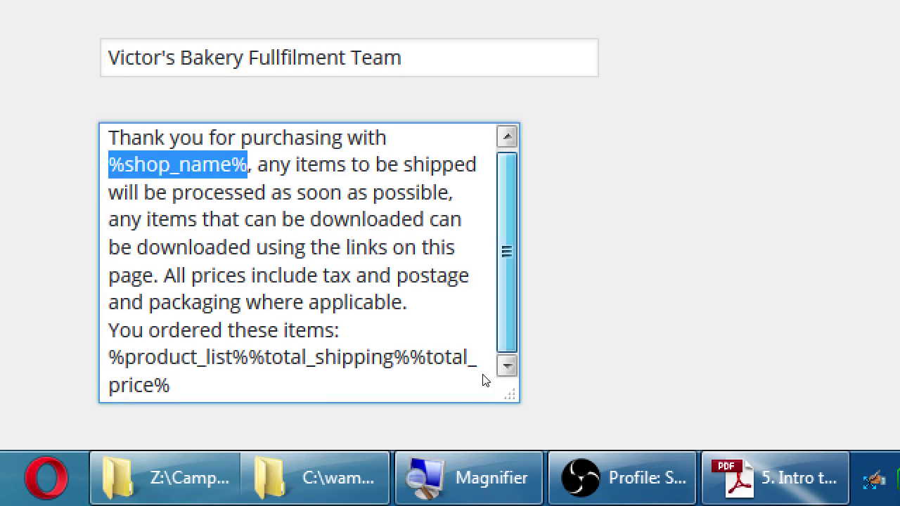
- Enlarge the Message Body box and delete the downloadable-items clause after 'as soon as possible'
drag(482, 450, 513, 444)
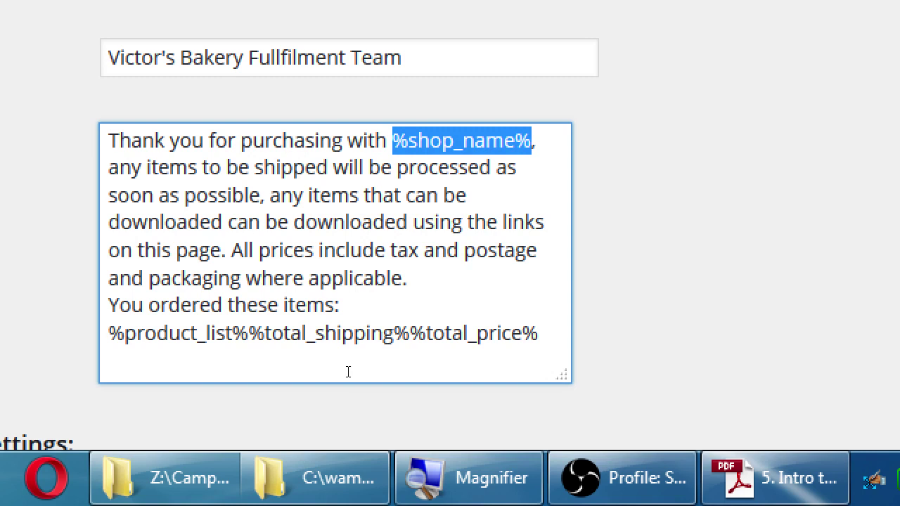
drag(237, 222, 221, 250)
key(shift+Up)
key(shift+Right)
key(shift+Right)
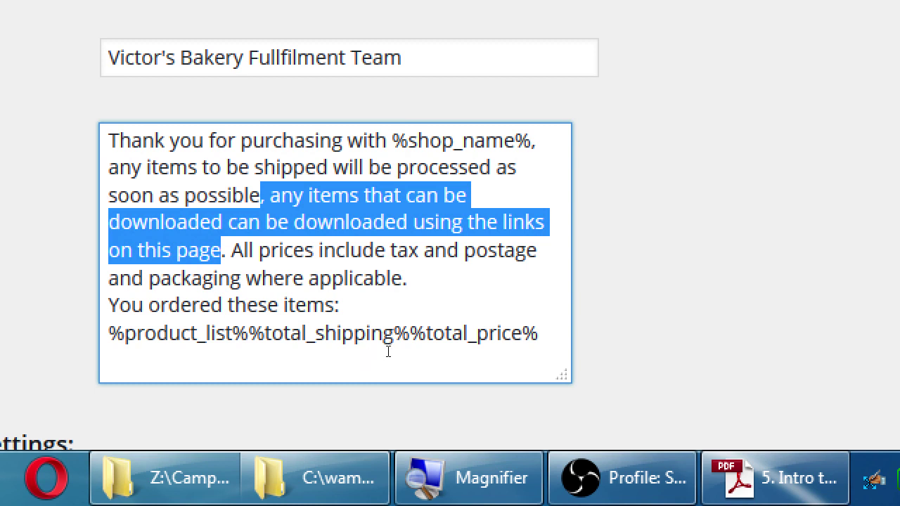
key(Delete)
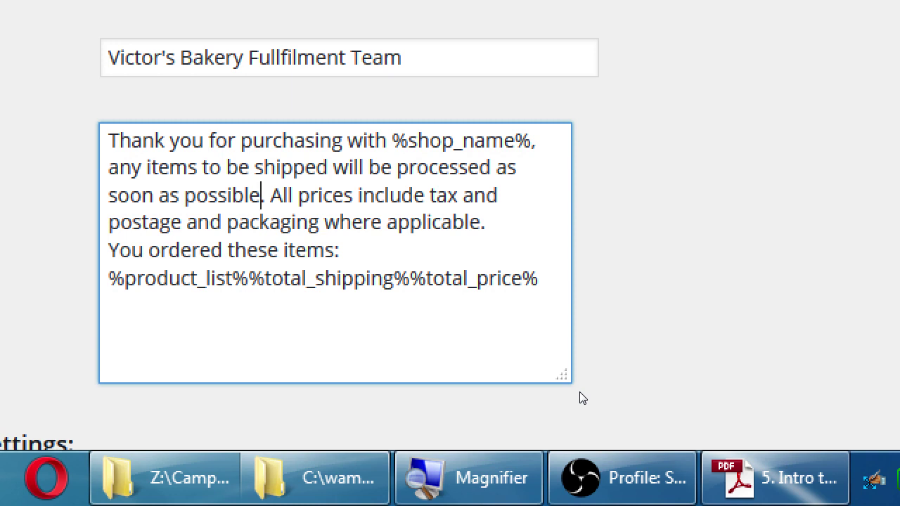
- Save the Admin settings with the new receipt sender details and message
scroll(661, 388, down, 3)
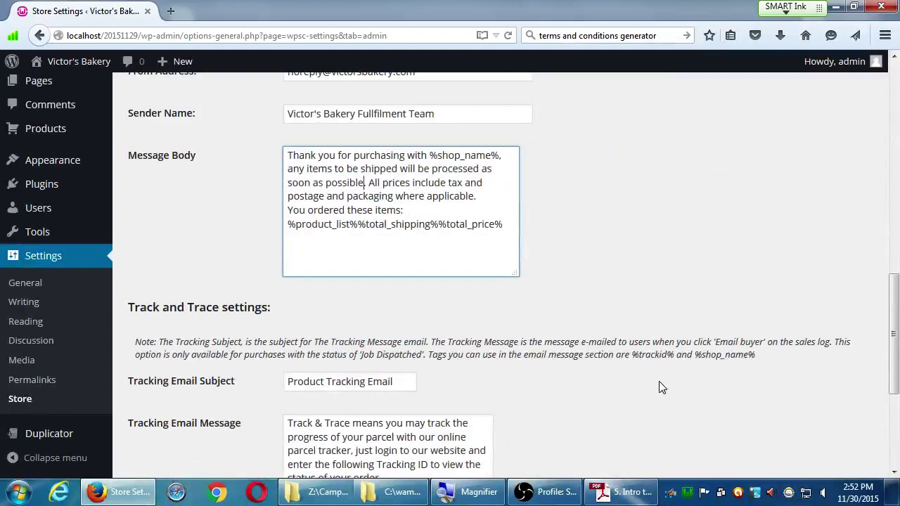
scroll(661, 388, down, 2)
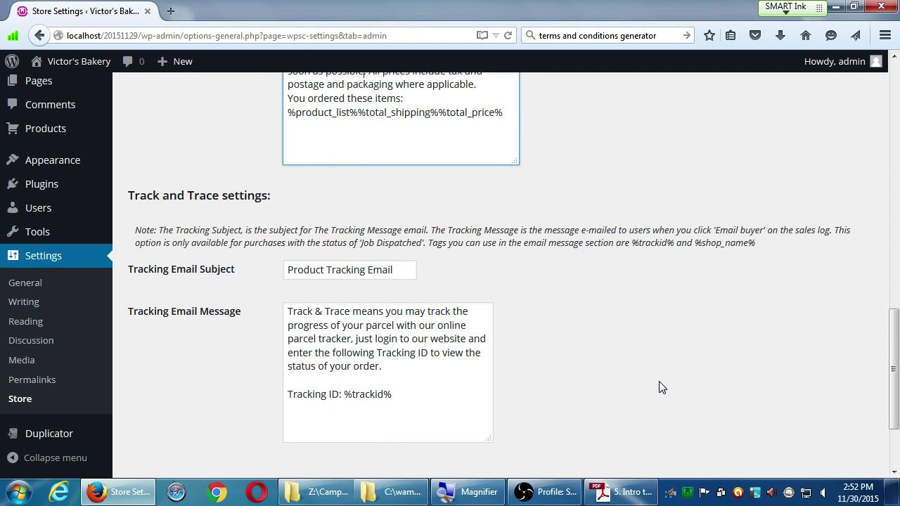
scroll(721, 347, down, 3)
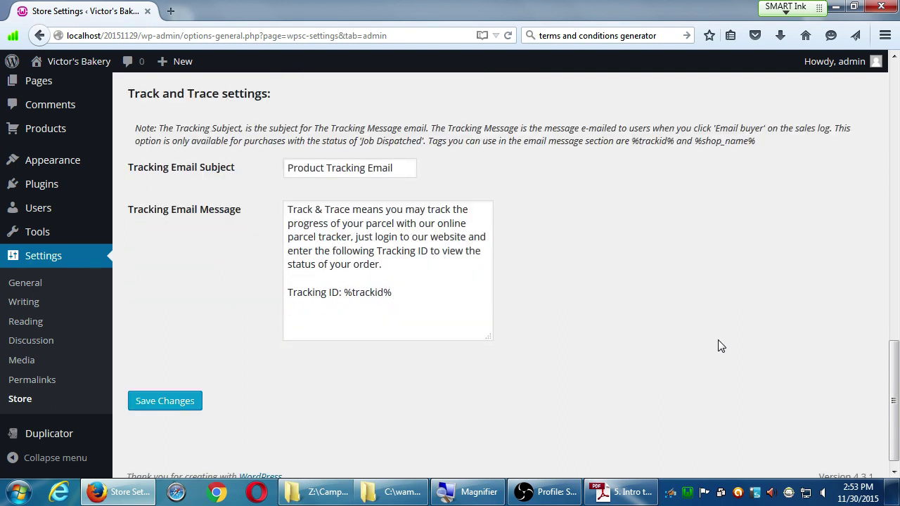
click(177, 398)
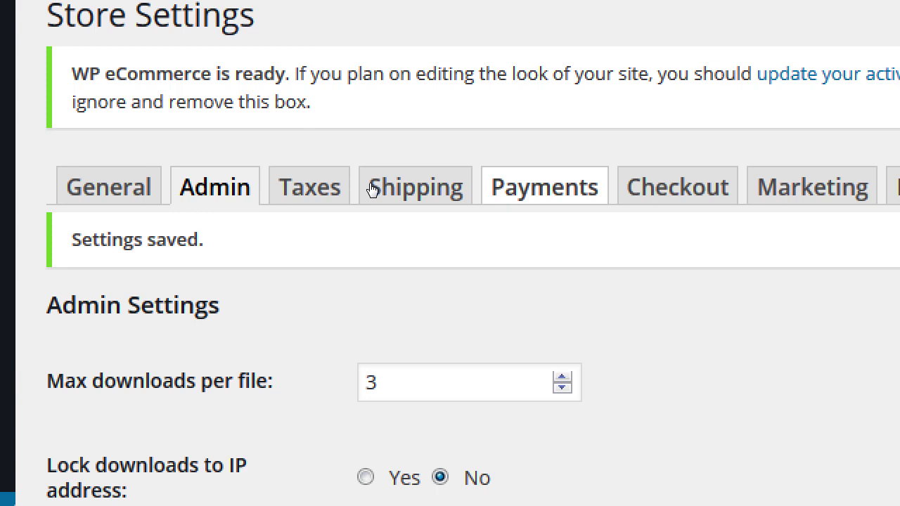
- Switch to the Payments tab and bring the Payment Gateway list into view
click(544, 187)
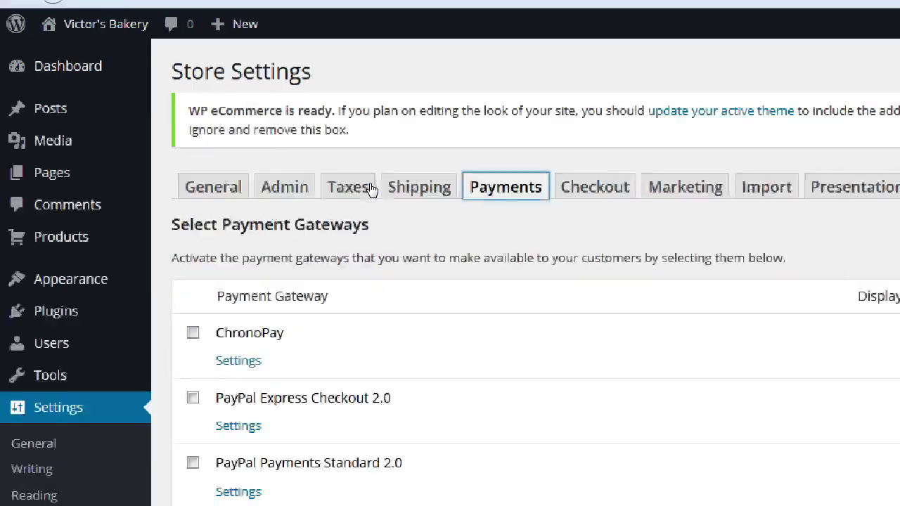
scroll(462, 256, down, 3)
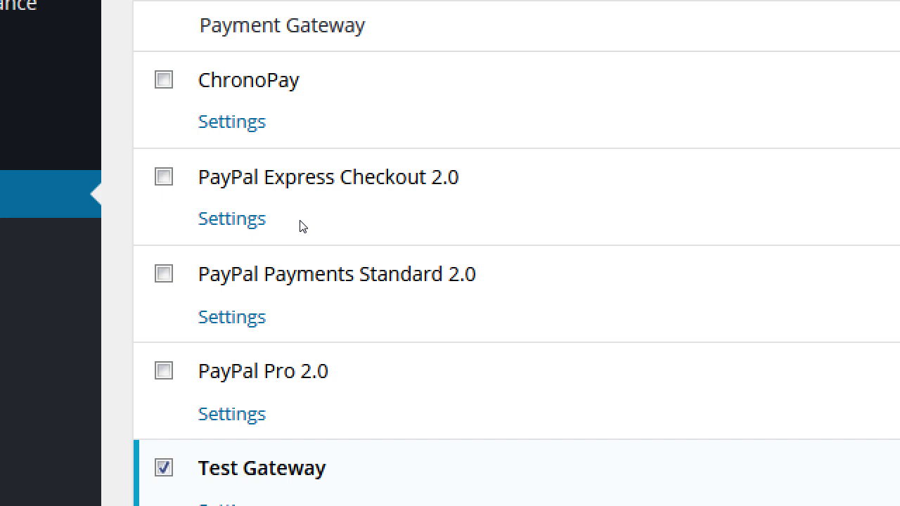
- Expand PayPal Payments Standard 2.0 and review its Display Name, Username and Account Type
click(197, 321)
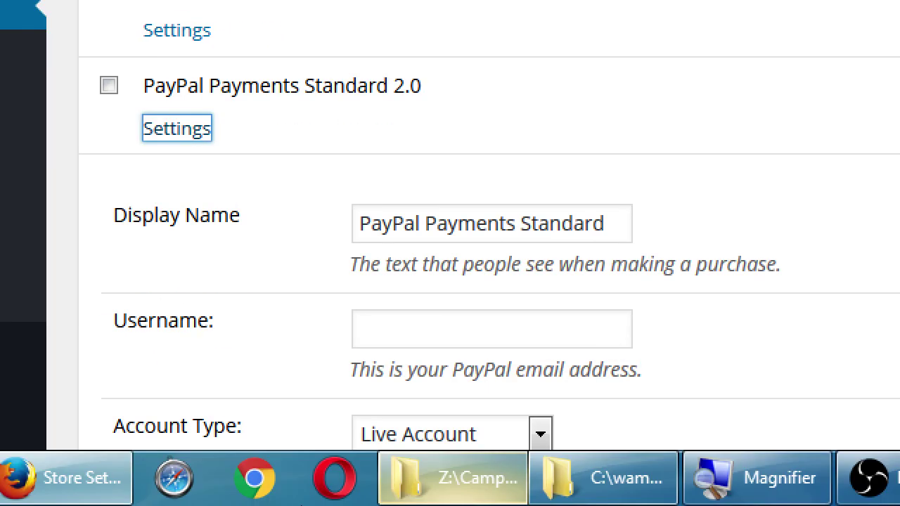
scroll(377, 404, down, 4)
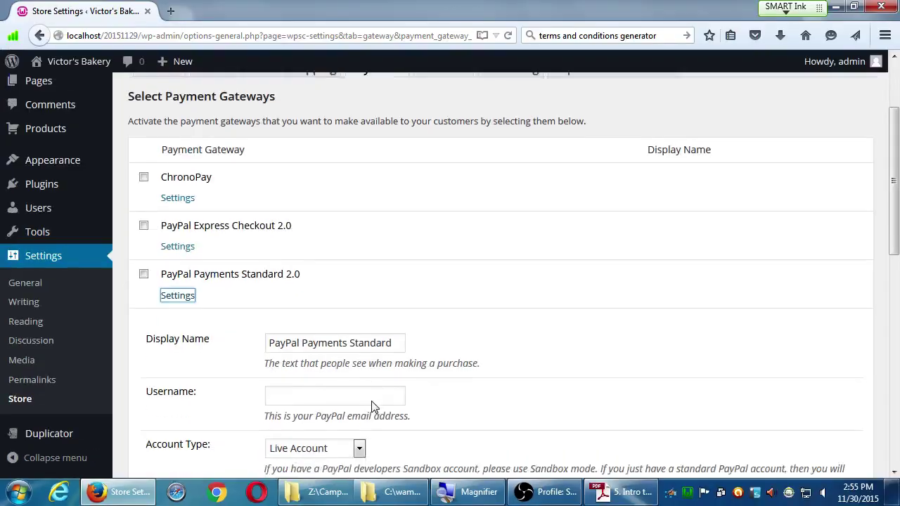
scroll(378, 405, down, 5)
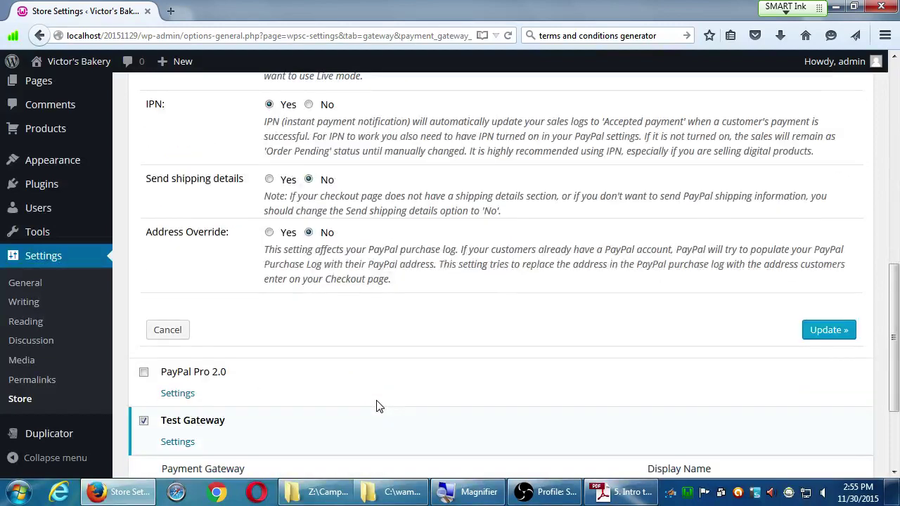
scroll(378, 406, up, 5)
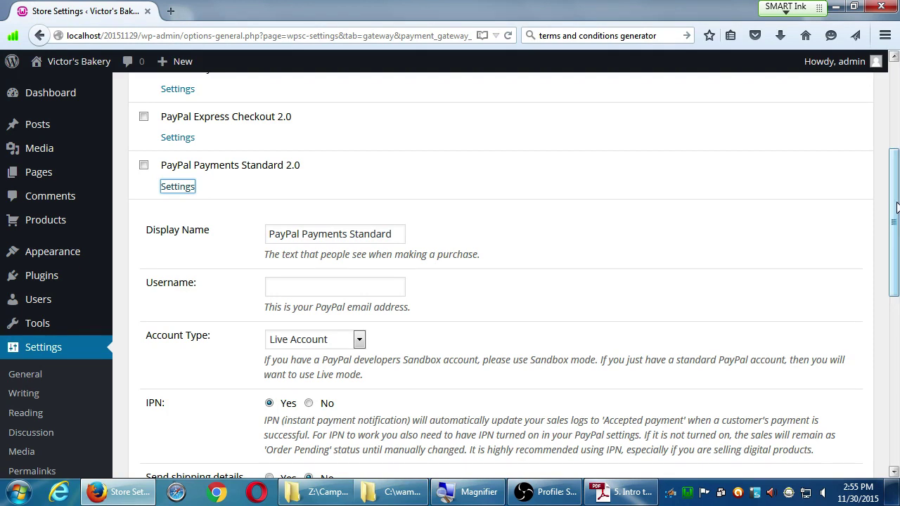
drag(898, 211, 892, 287)
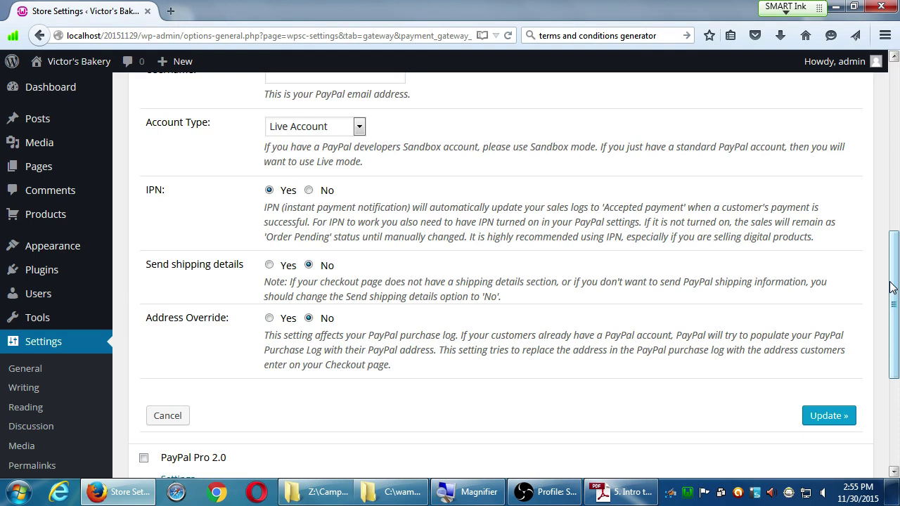
scroll(715, 323, up, 5)
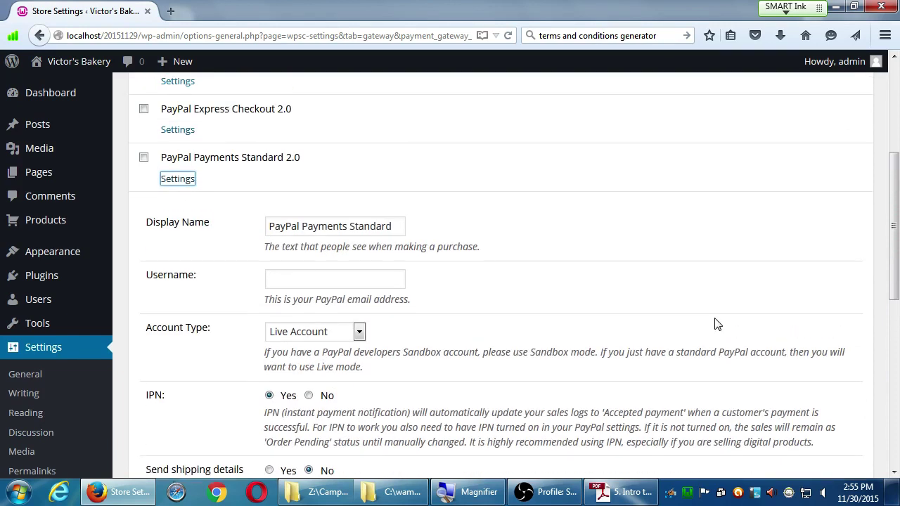
scroll(716, 322, up, 1)
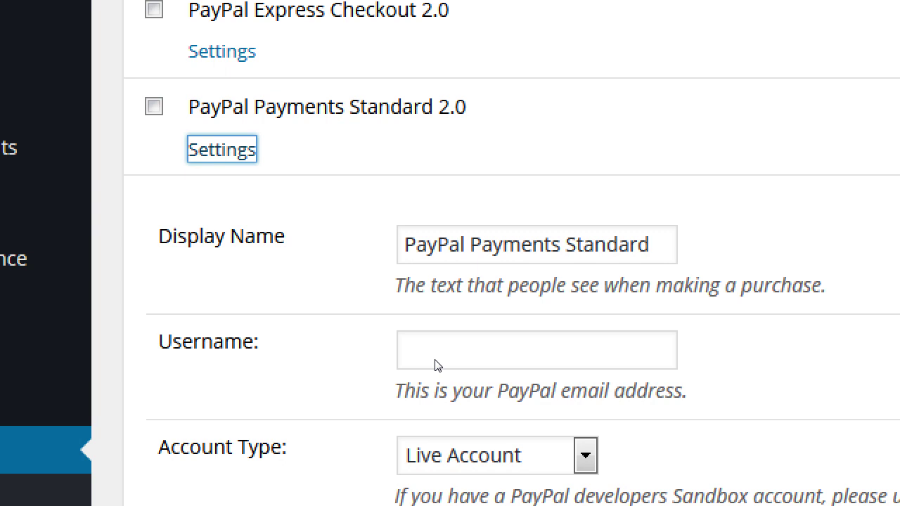
key(Tab)
key(Tab)
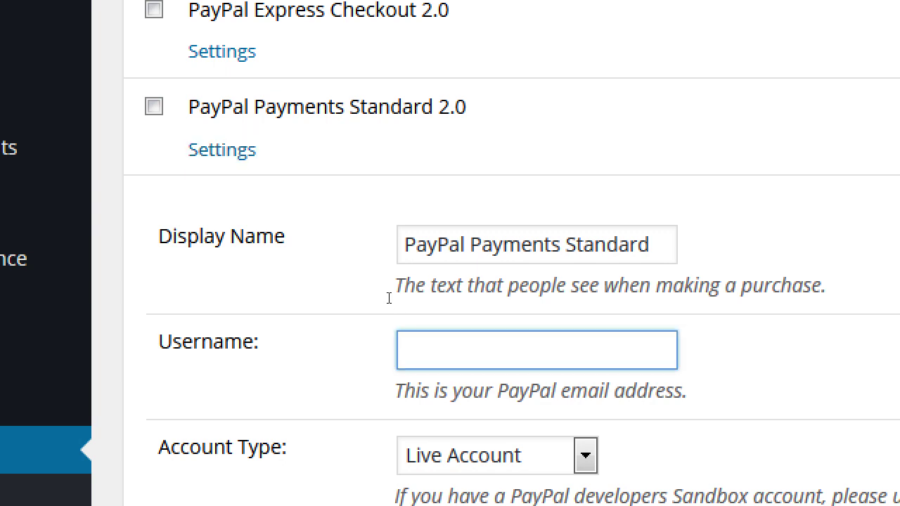
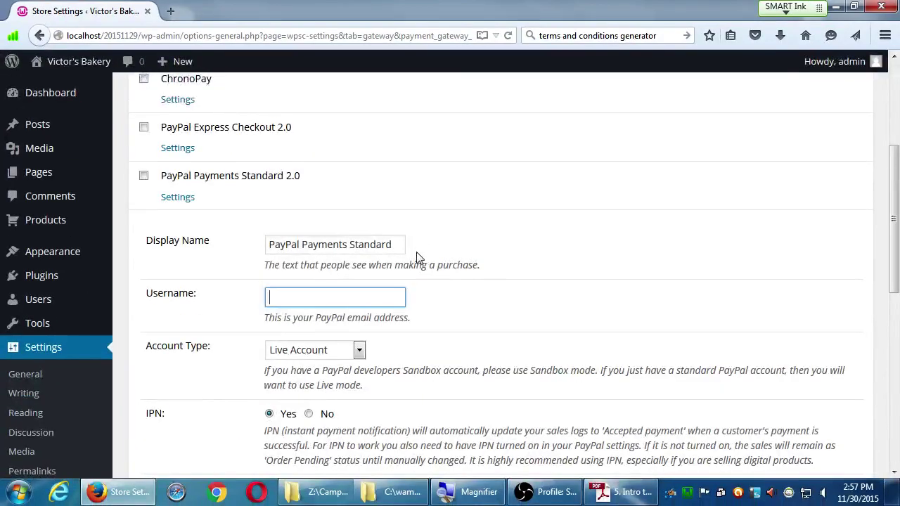
scroll(767, 303, down, 1)
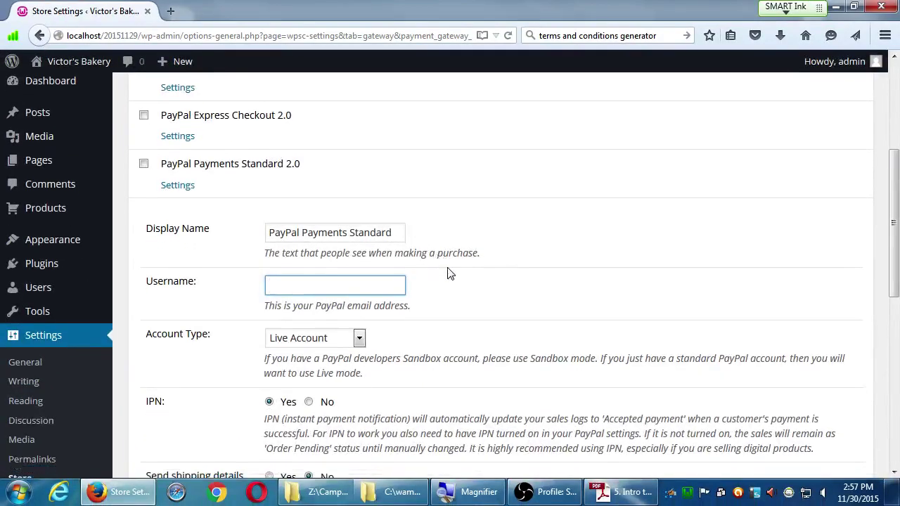
scroll(337, 317, up, 1)
scroll(293, 360, down, 2)
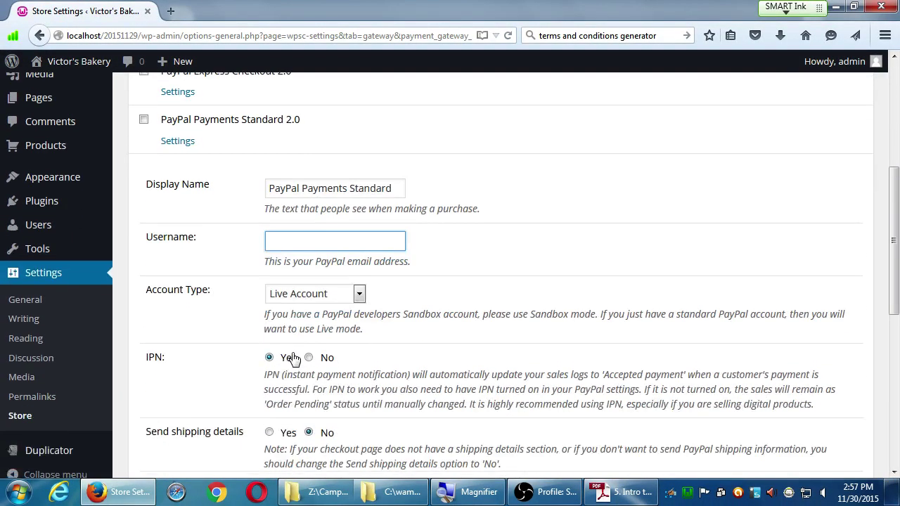
scroll(294, 359, down, 3)
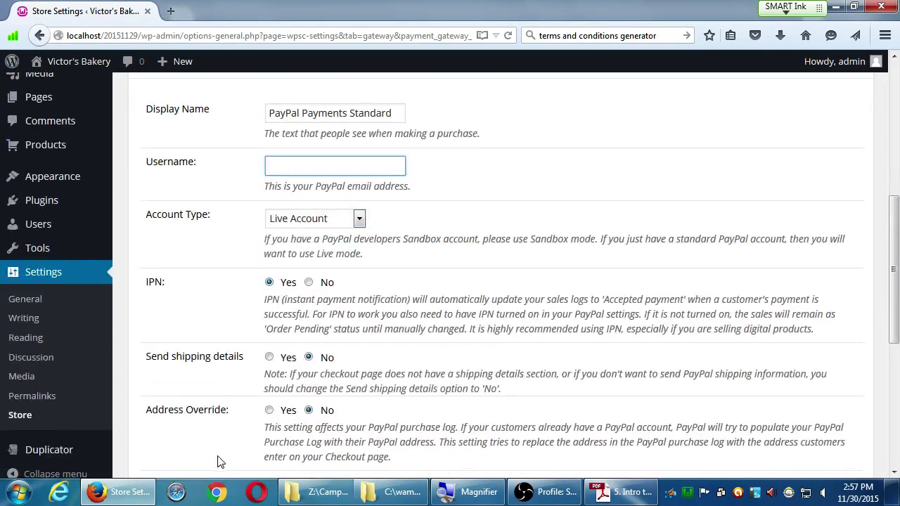
scroll(217, 460, down, 2)
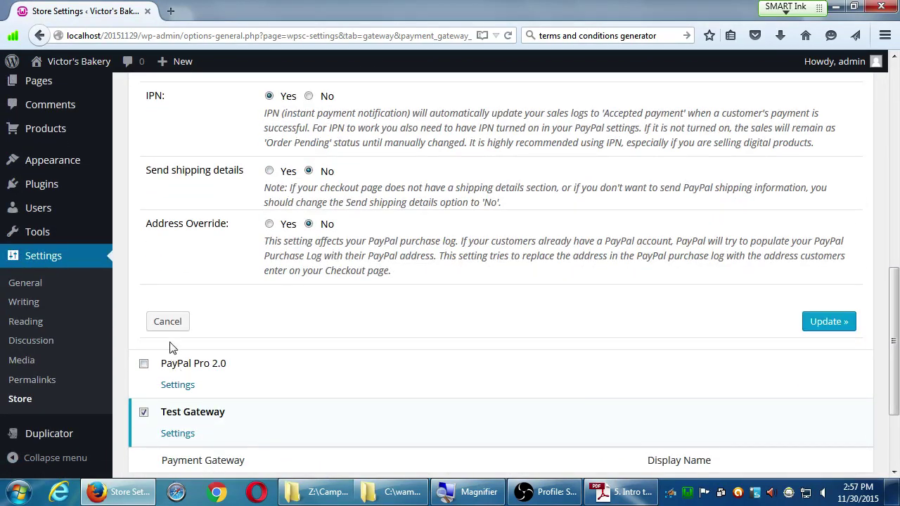
- Cancel the PayPal Standard settings, then review PayPal Pro 2.0's options and close them unsaved
click(171, 324)
scroll(172, 327, up, 3)
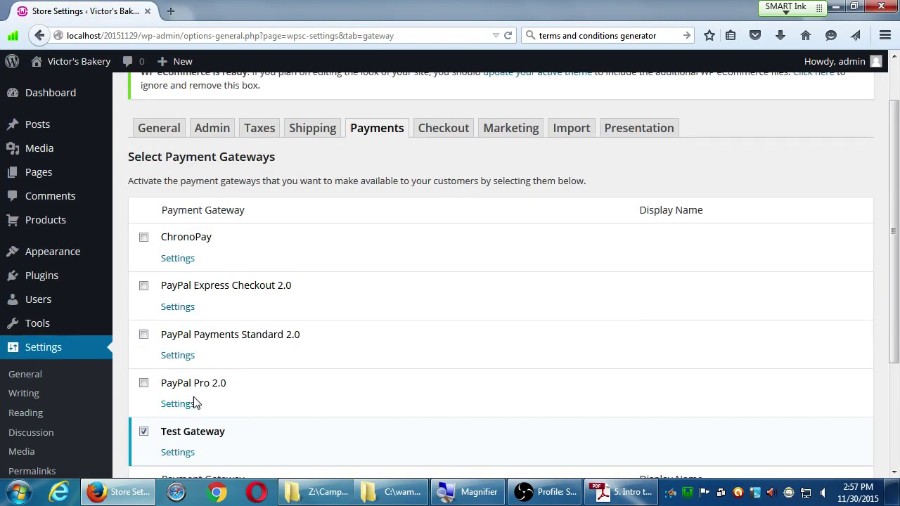
click(190, 404)
scroll(313, 388, down, 3)
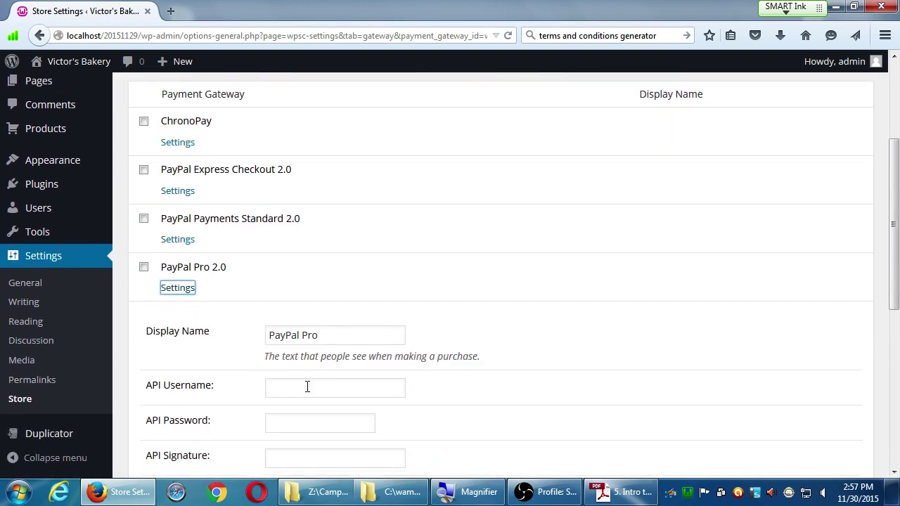
scroll(307, 385, down, 2)
scroll(387, 383, down, 1)
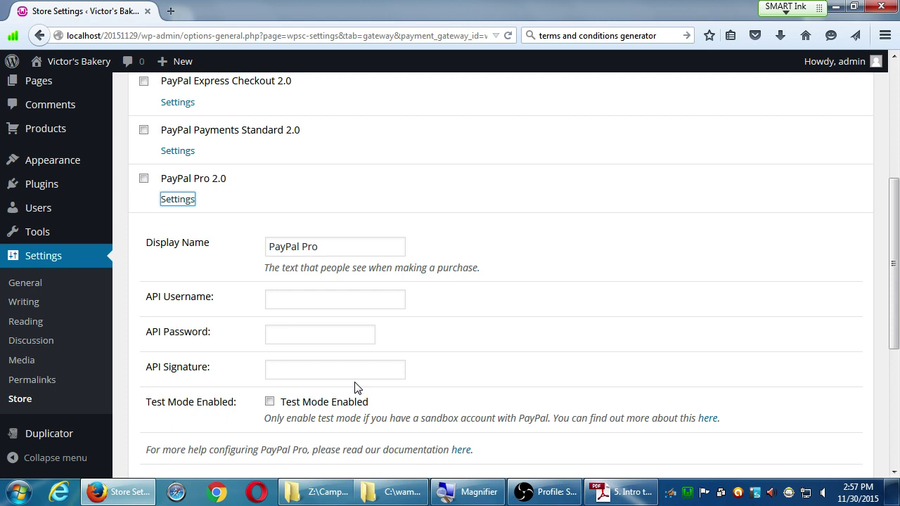
scroll(407, 375, down, 1)
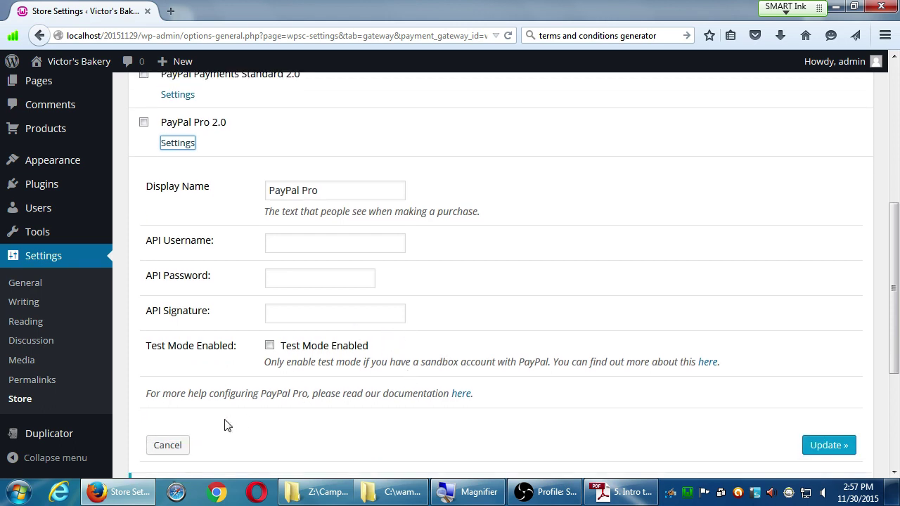
click(169, 445)
- Review PayPal Express Checkout 2.0's settings and cancel them without saving
scroll(216, 400, up, 3)
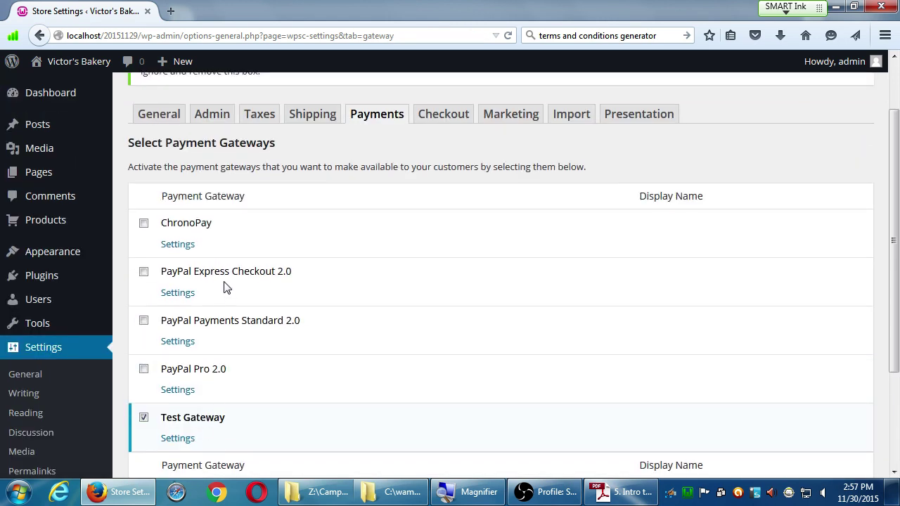
click(178, 292)
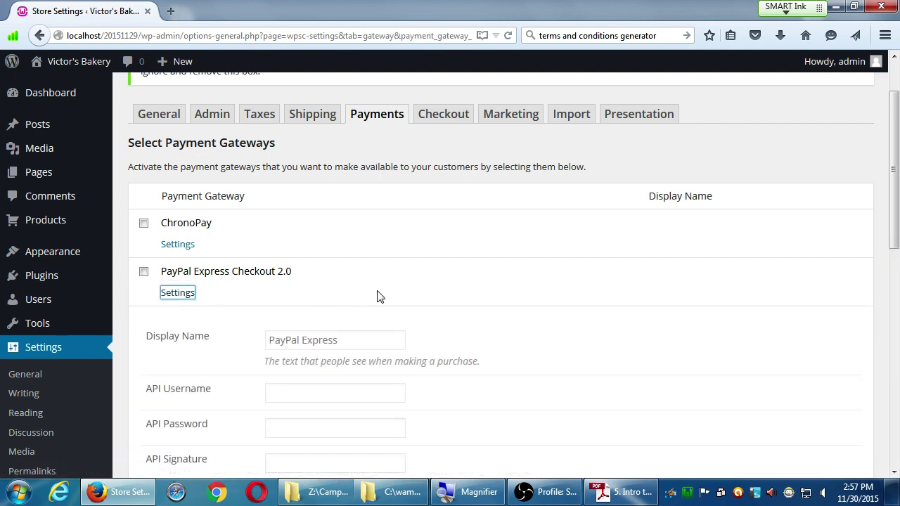
scroll(467, 429, down, 2)
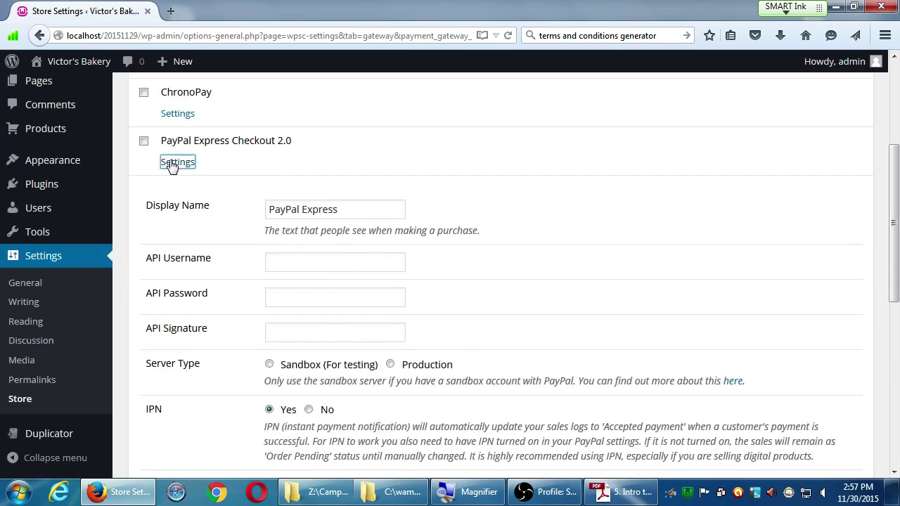
scroll(234, 246, down, 2)
click(167, 464)
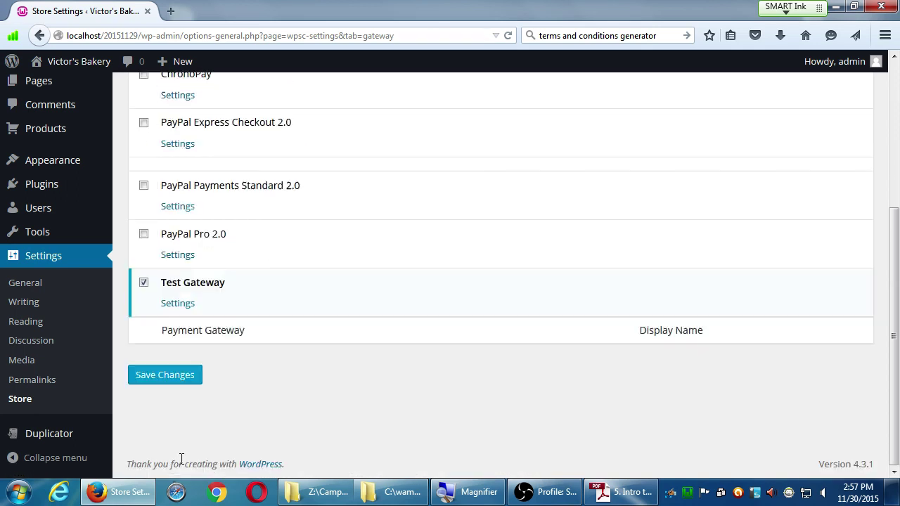
scroll(260, 232, up, 2)
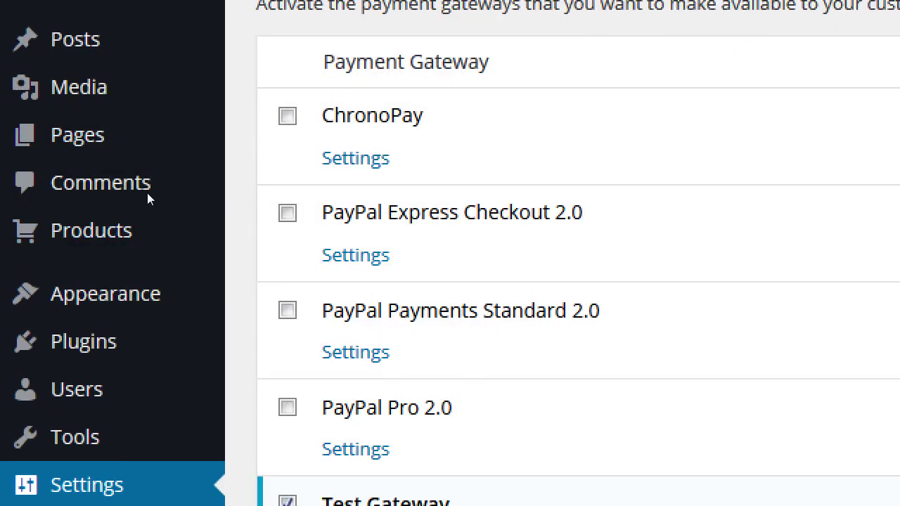
key(Tab)
key(space)
key(Tab)
key(space)
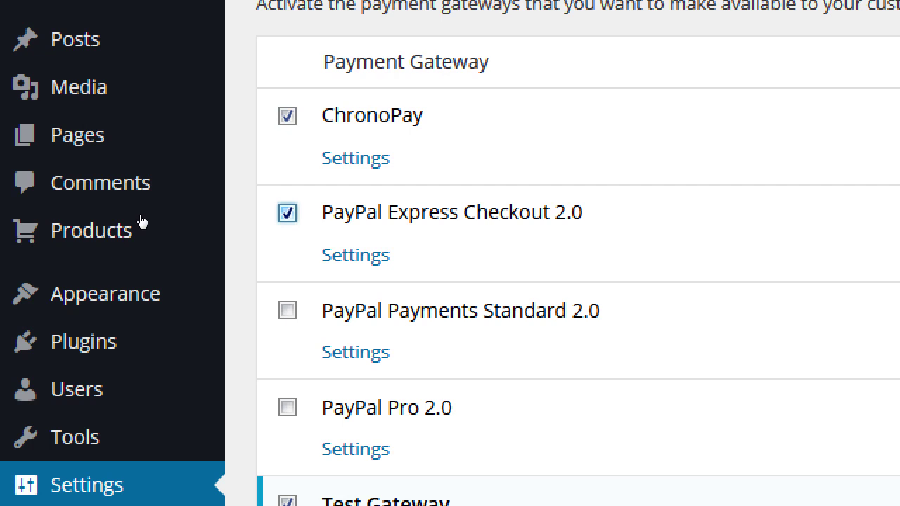
key(space)
key(shift+Tab)
key(space)
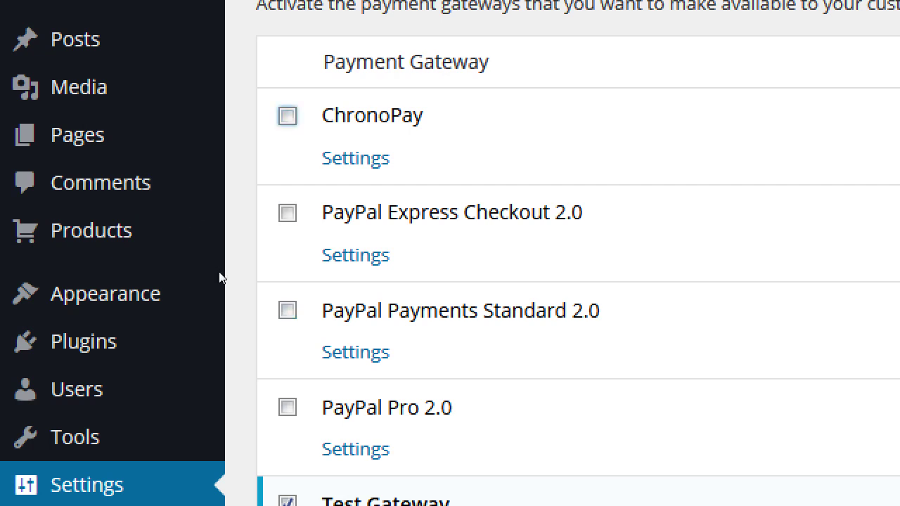
scroll(220, 277, down, 3)
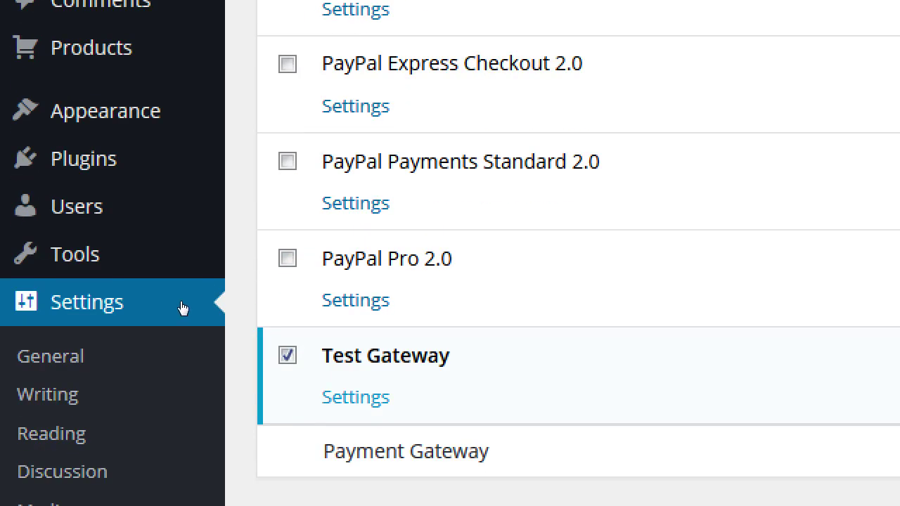
key(Tab)
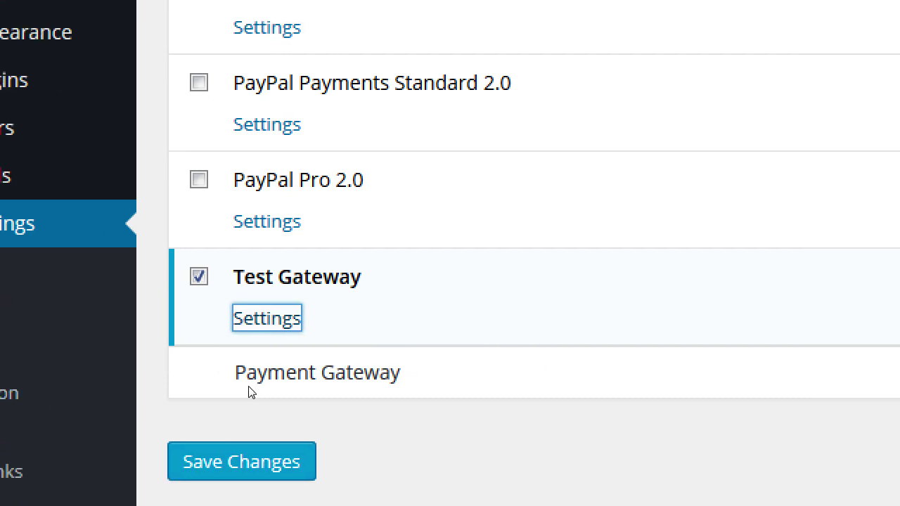
- Open the Test Gateway settings and change its Display Name from Manual Payment to TEST GATEWAY
key(Return)
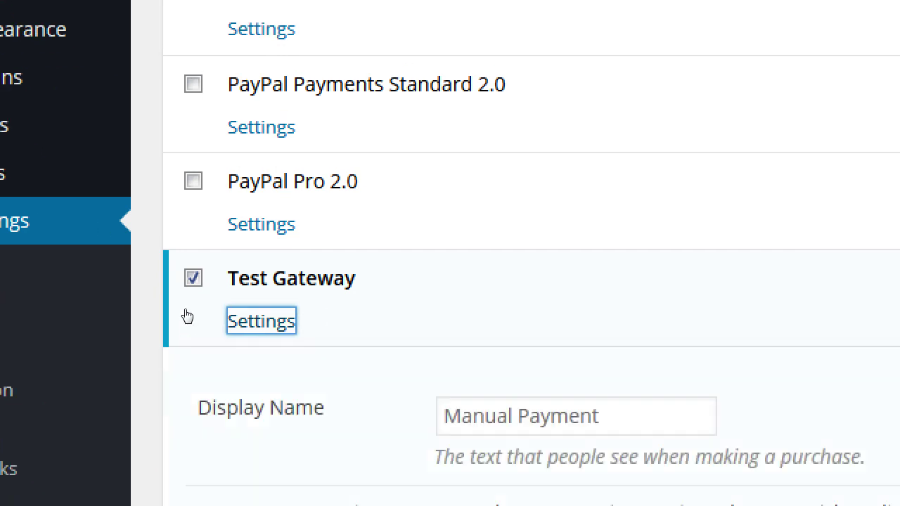
scroll(228, 353, down, 3)
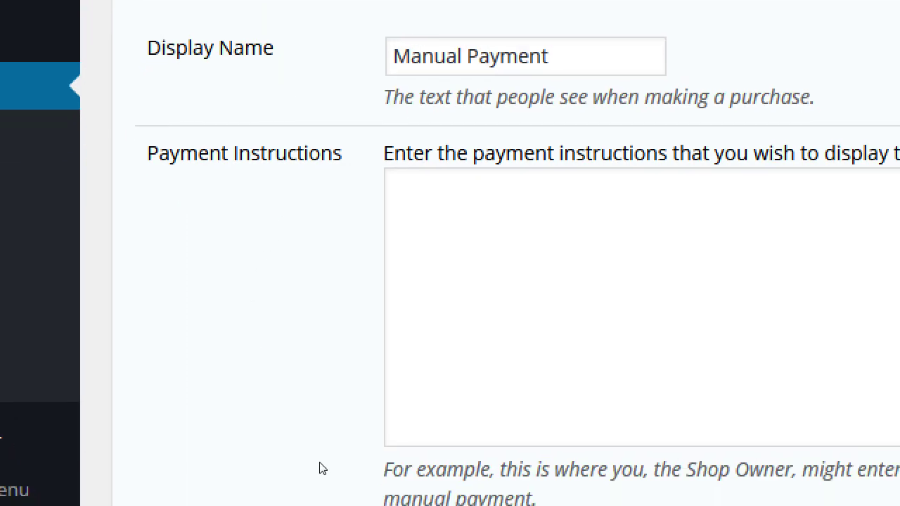
key(Tab)
key(ctrl+a)
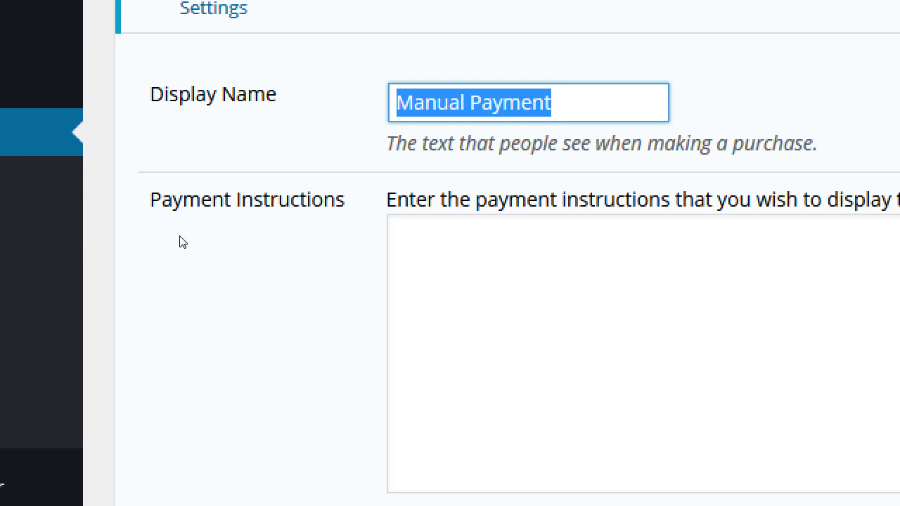
text(YT)
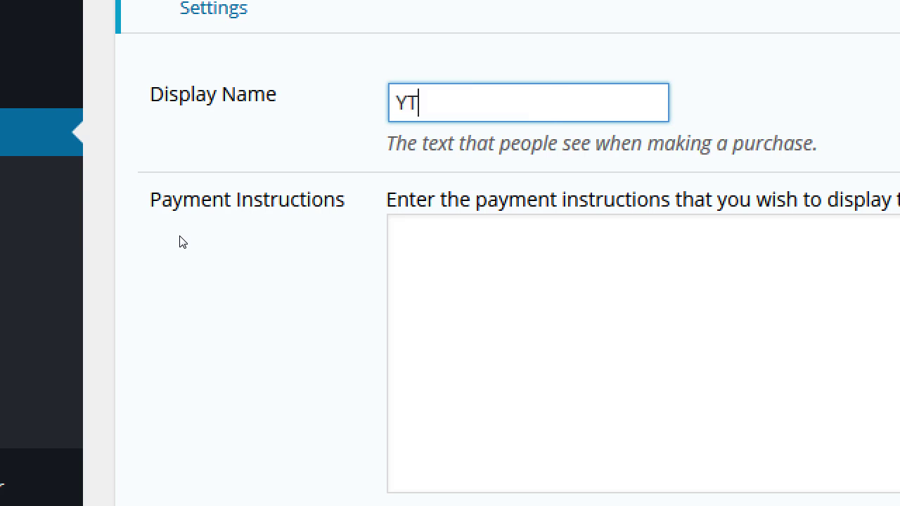
key(BackSpace)
key(BackSpace)
text(TEST GATEWAY)
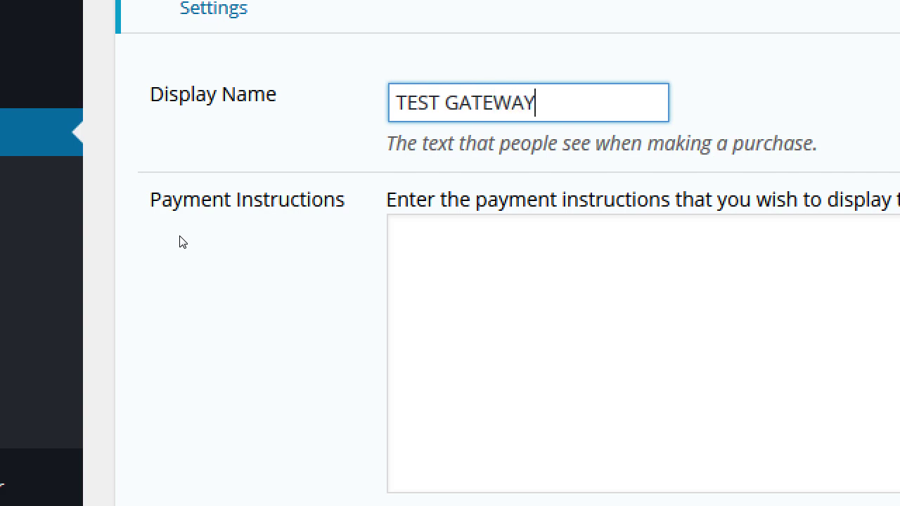
- Enter payment instructions 'TEST' / 'NO PRODUCTS WILL BE SOLD' and update the gateway
key(Tab)
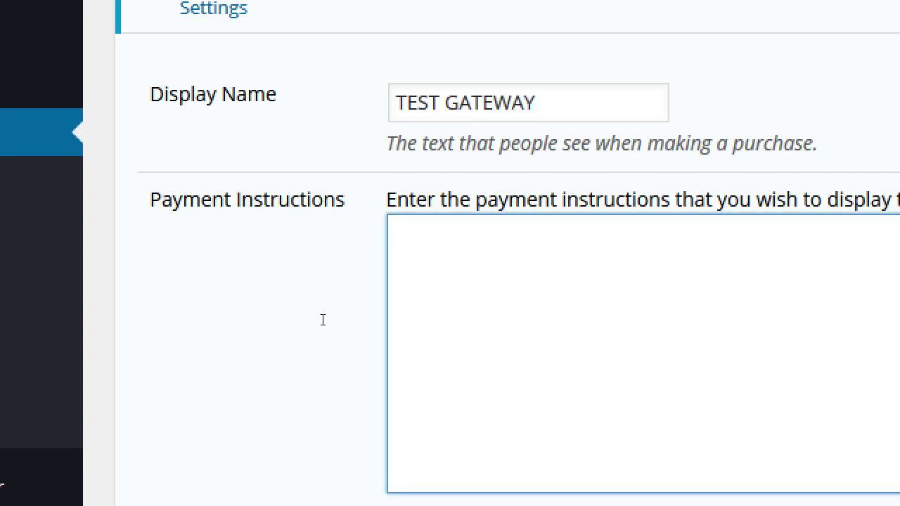
text(TEST)
key(Return)
text(no)
key(BackSpace)
key(BackSpace)
text(NO PRODUCTS WIL)
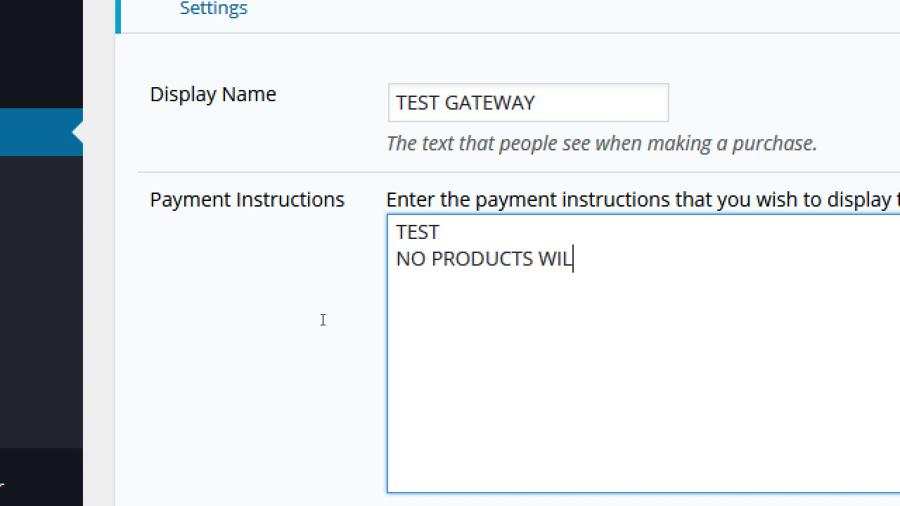
text(L BE SOLD)
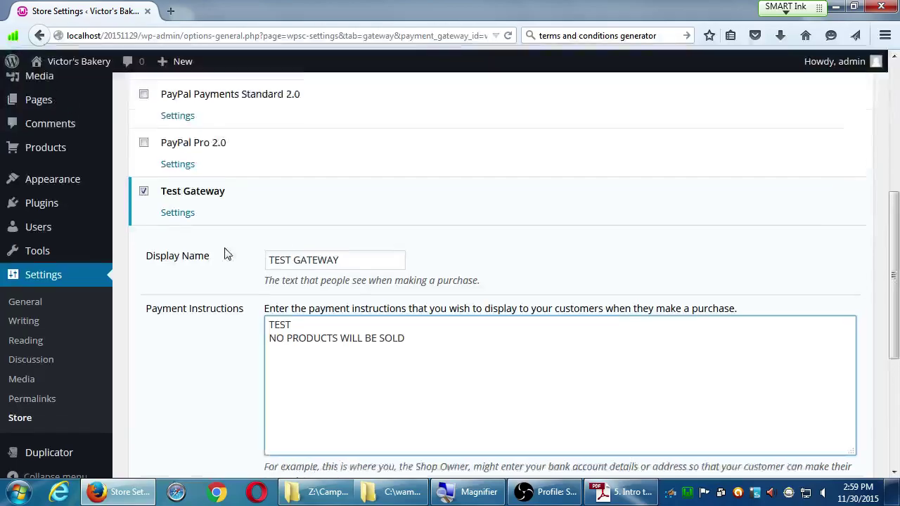
scroll(227, 285, down, 3)
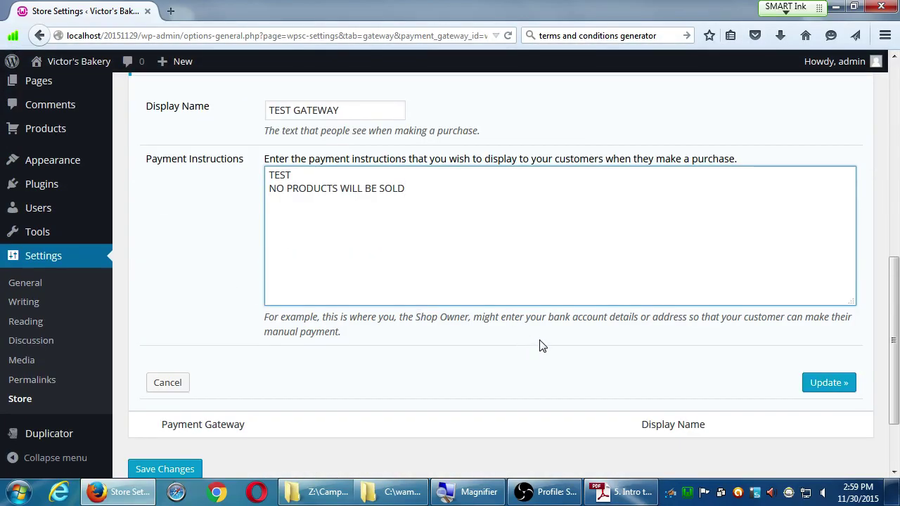
click(827, 388)
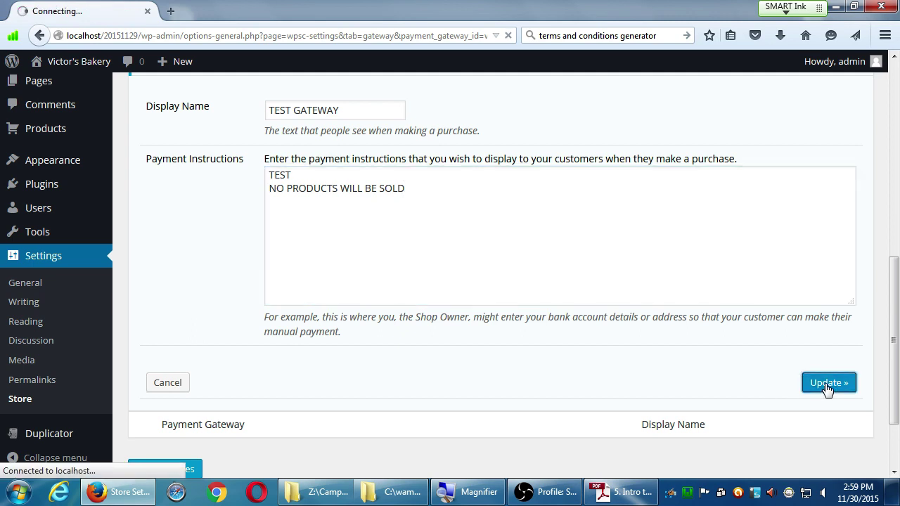
scroll(443, 334, down, 5)
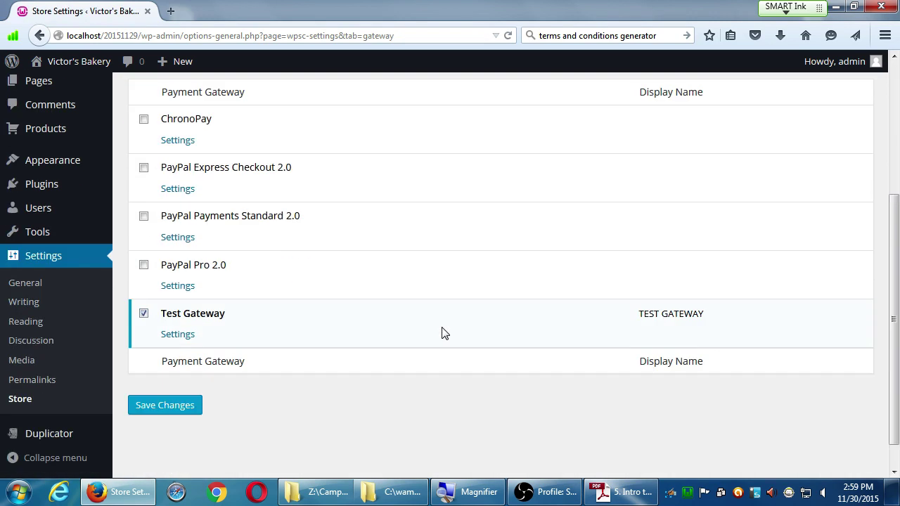
- Save the Payment Gateway settings, then bring up the screen recorder window
click(181, 383)
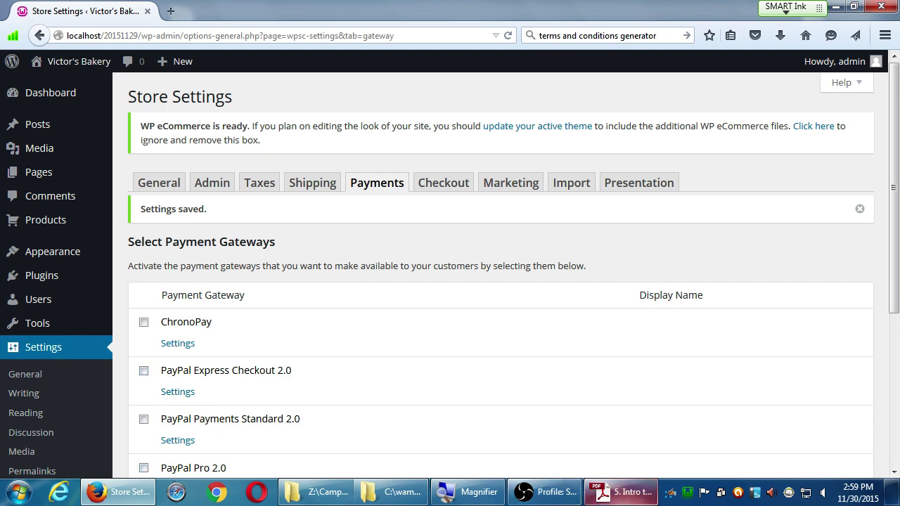
click(552, 494)
click(559, 500)
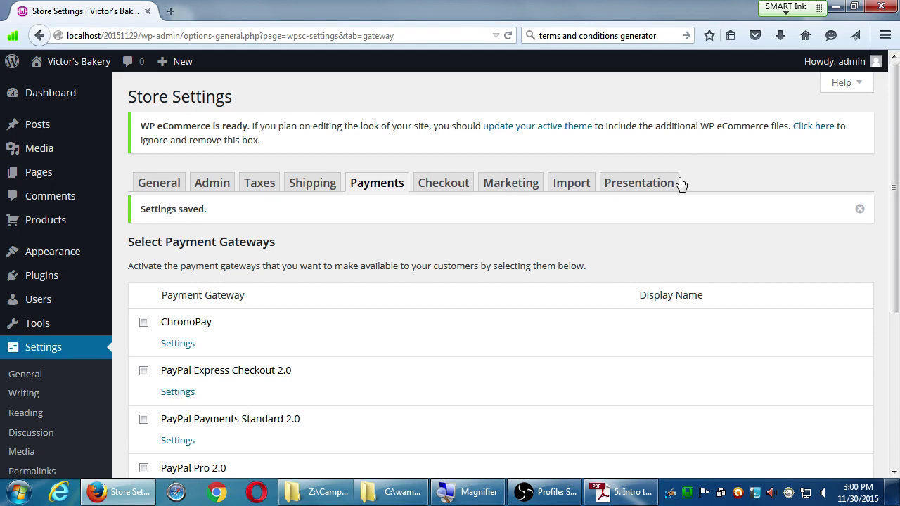
click(543, 495)
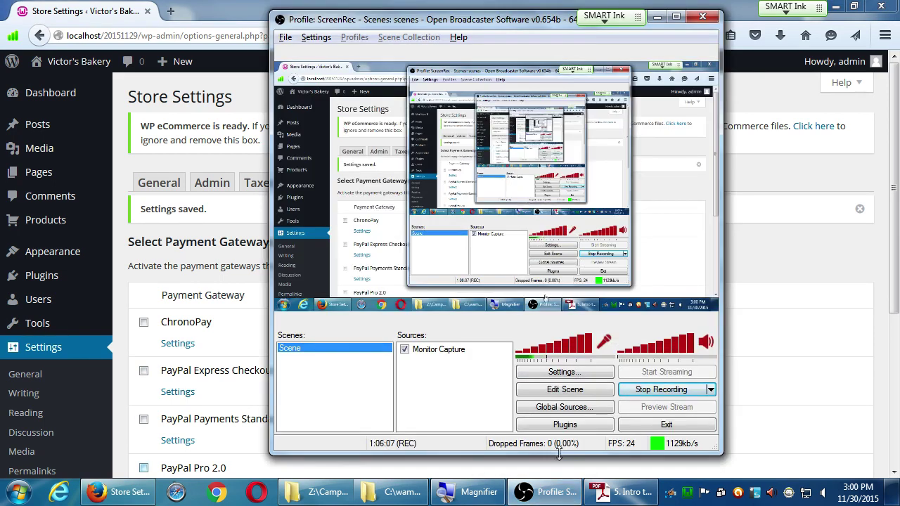